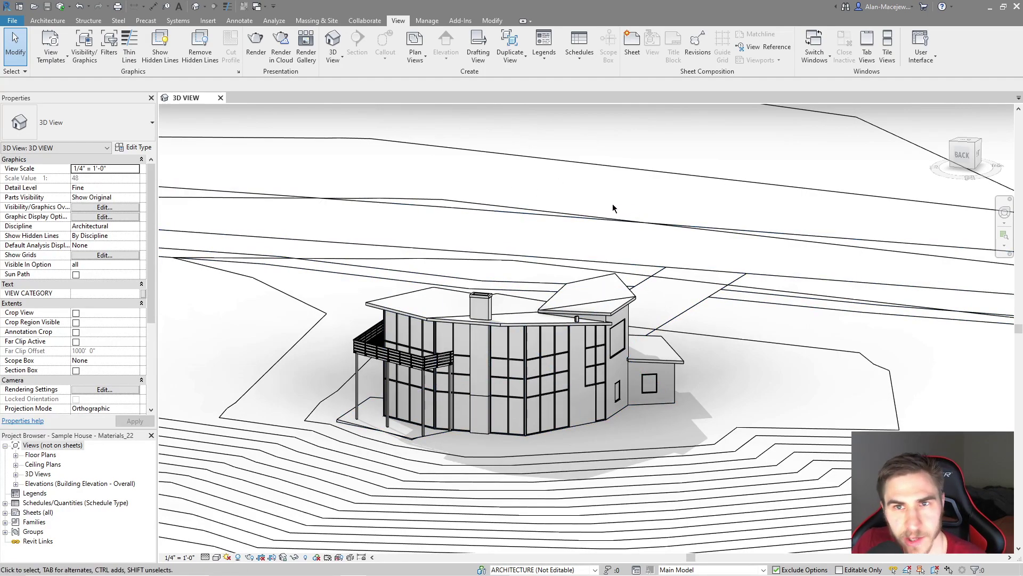
- Create a new multi-category schedule with the default name for the New Construction phase
click(578, 51)
click(631, 76)
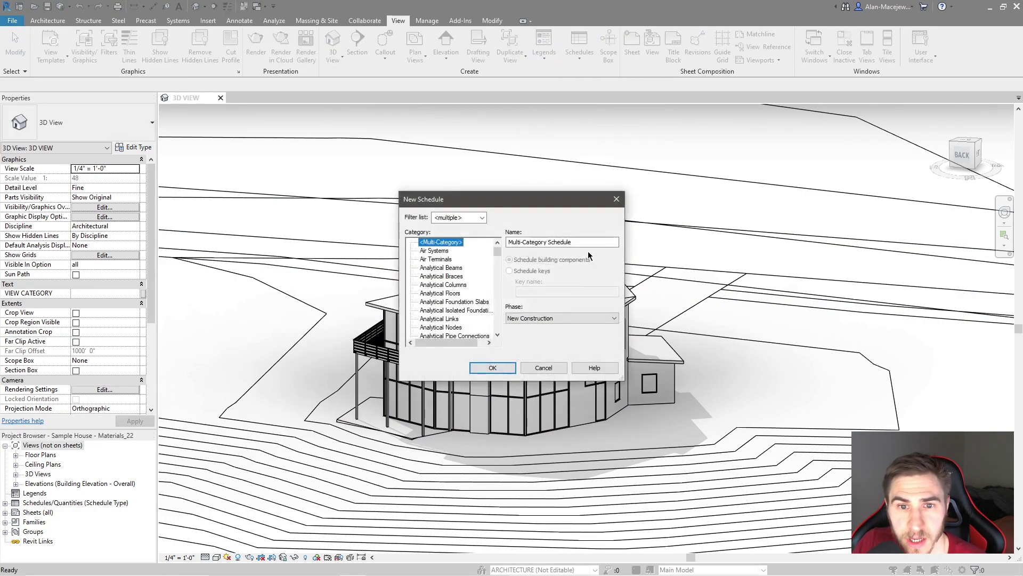
click(493, 368)
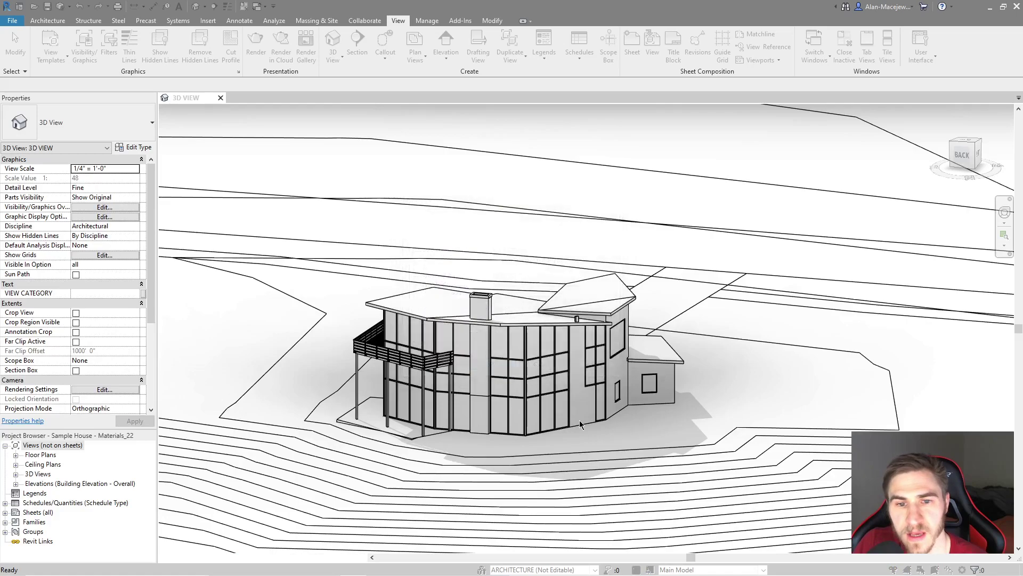
- Find Level among the available fields and add it to the schedule as the first field
scroll(429, 279, down, 5)
scroll(428, 290, up, 5)
scroll(427, 301, down, 15)
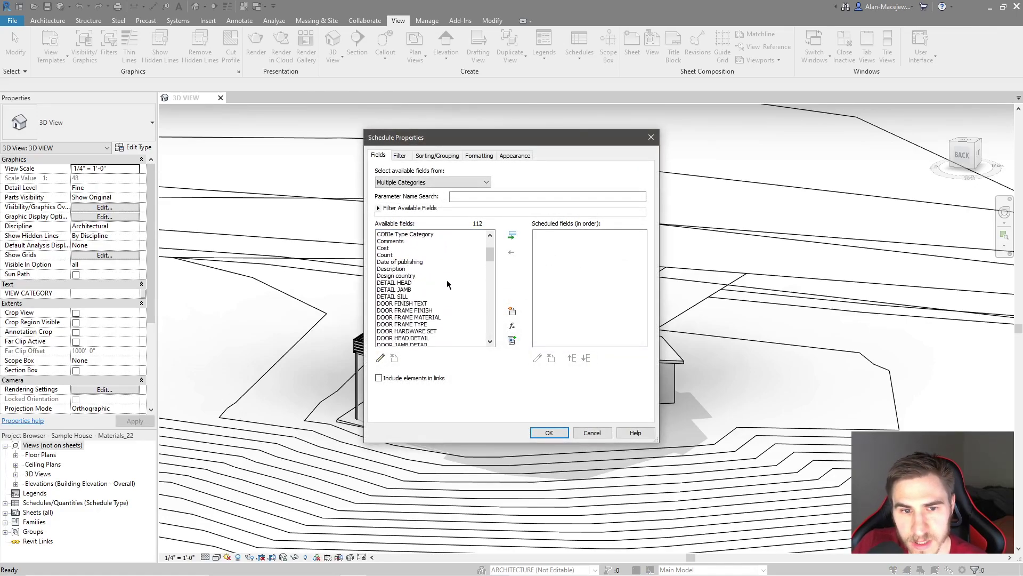
scroll(421, 263, down, 2)
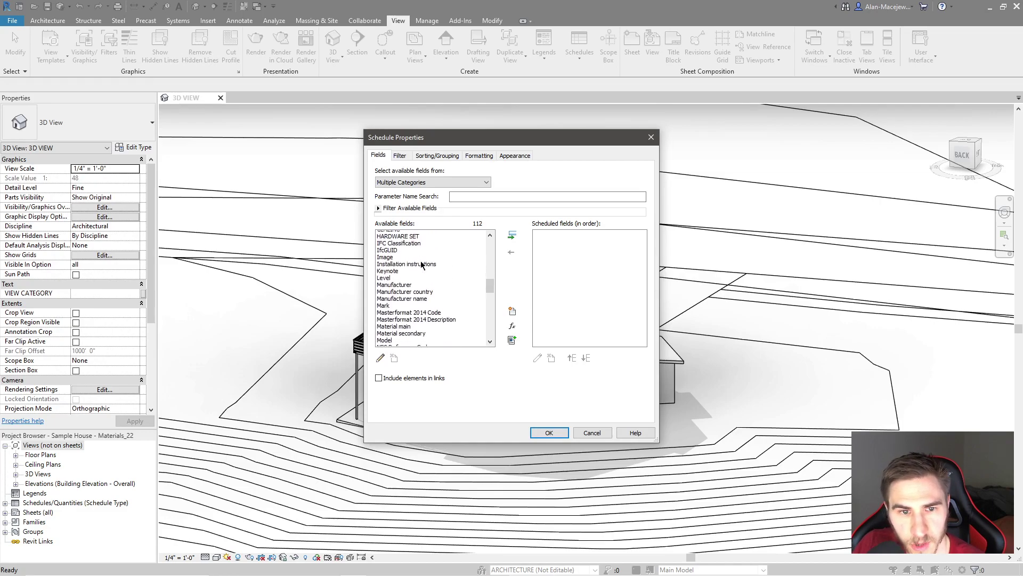
click(388, 262)
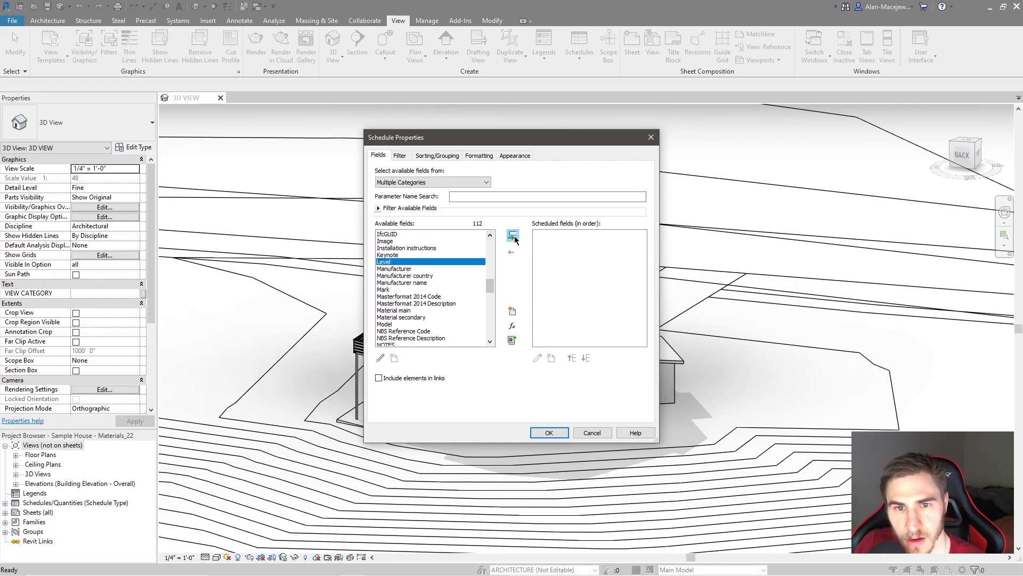
click(512, 235)
- Add the Family field and the Family and Type field to the schedule after Level
scroll(431, 306, up, 4)
scroll(430, 309, up, 1)
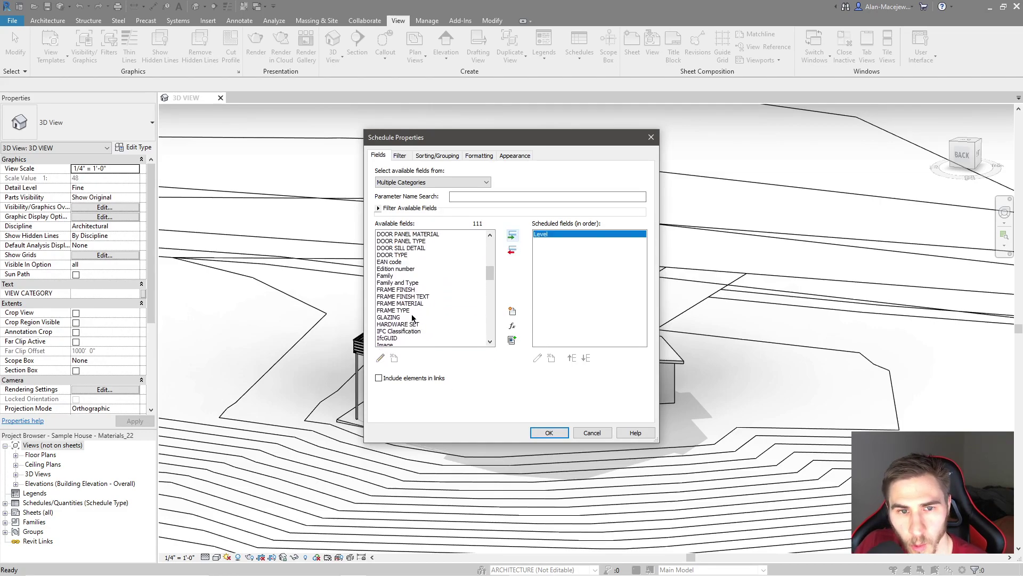
scroll(424, 293, down, 2)
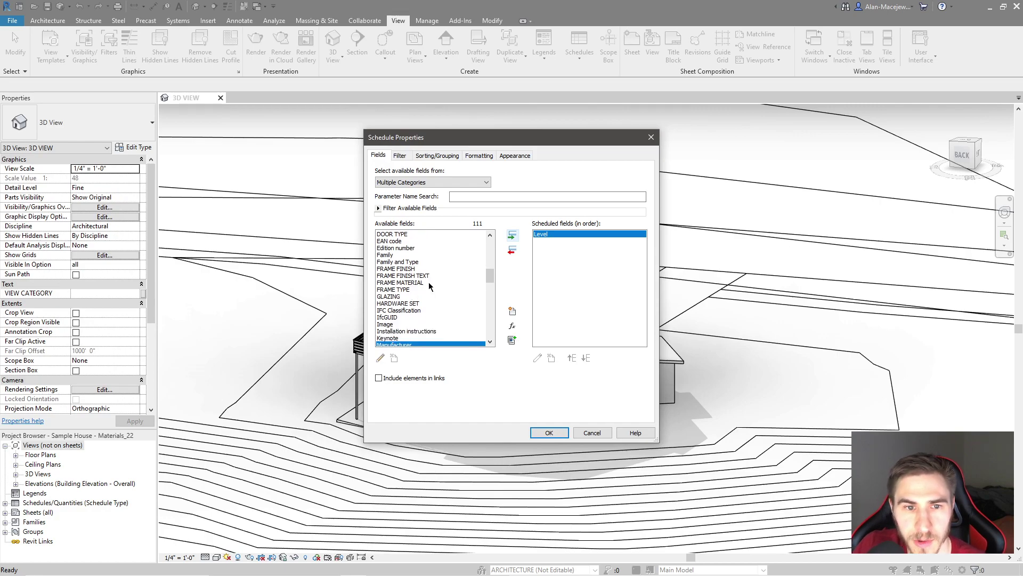
click(388, 262)
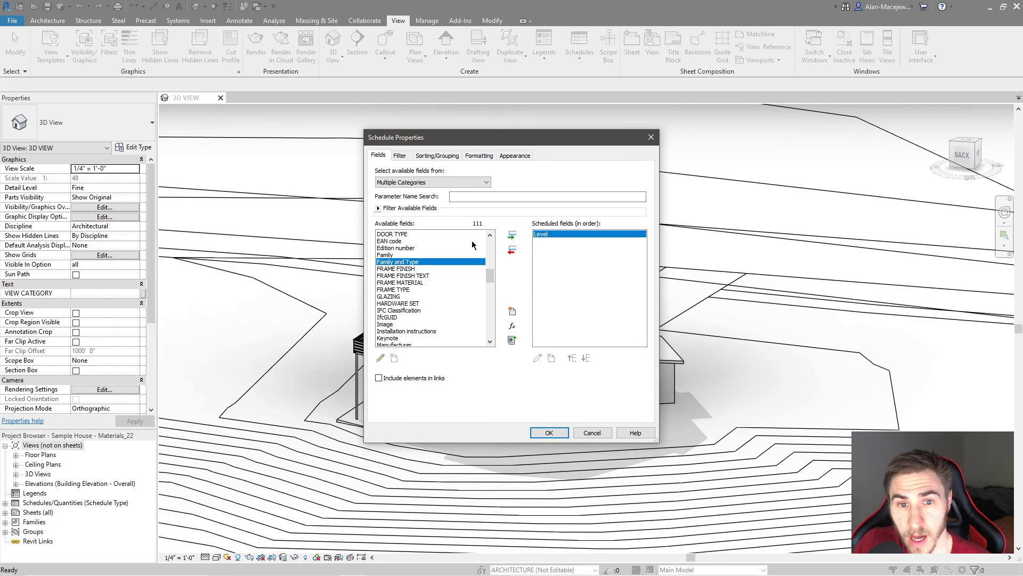
click(418, 255)
click(512, 235)
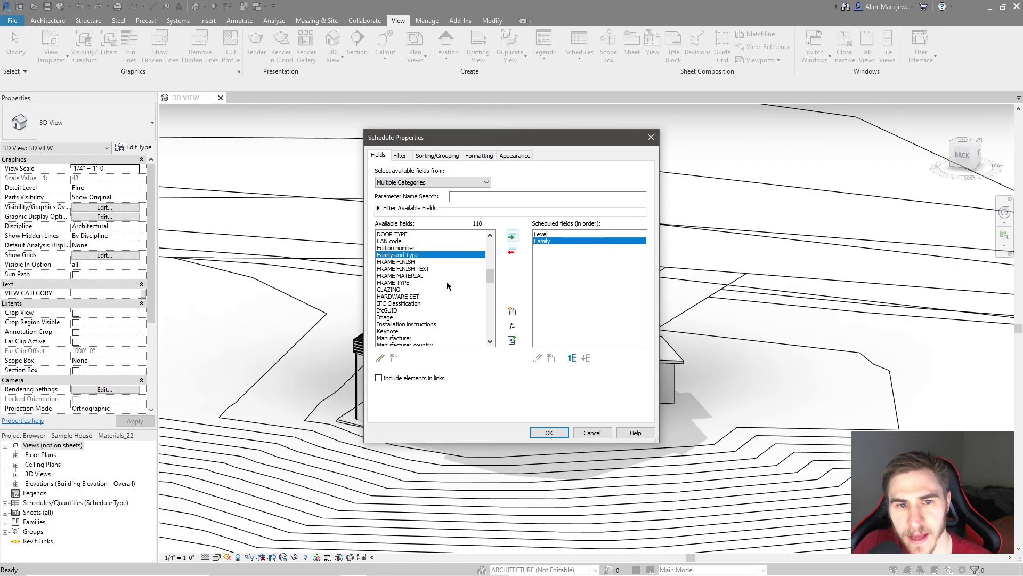
click(512, 235)
- Remove the Family field from the new schedule and widen its Family and Type column to fit the full names
click(546, 241)
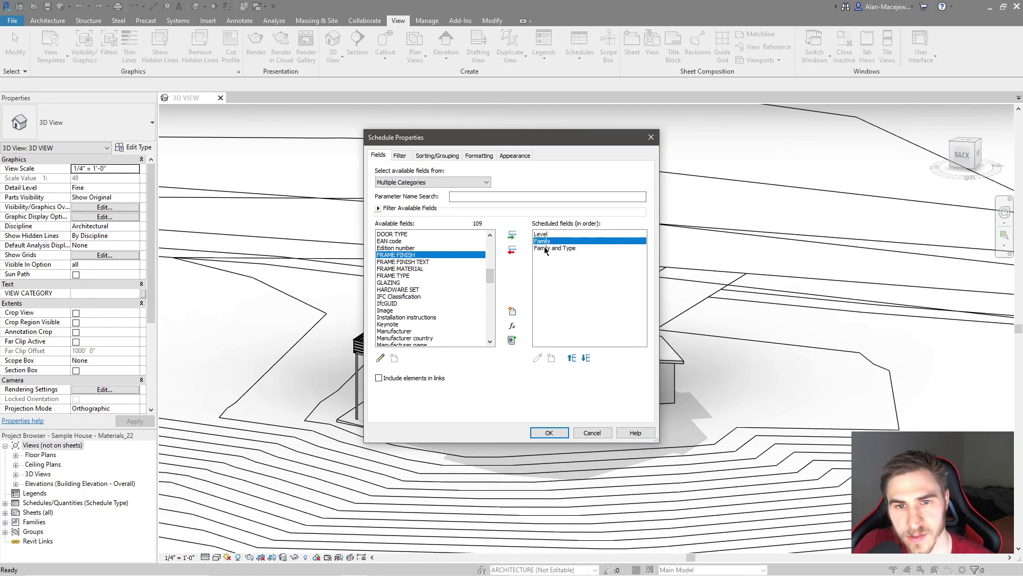
click(513, 250)
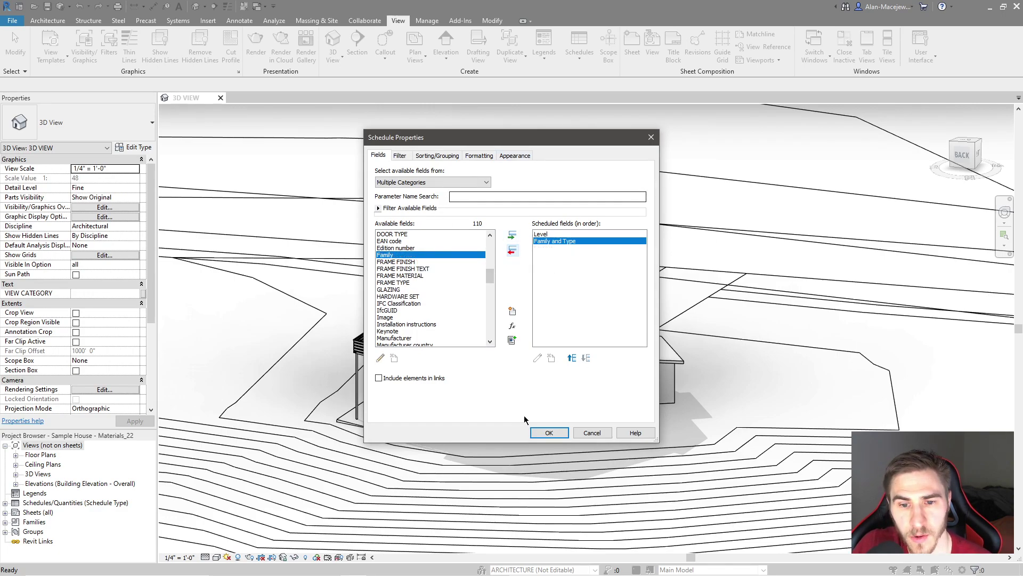
click(549, 432)
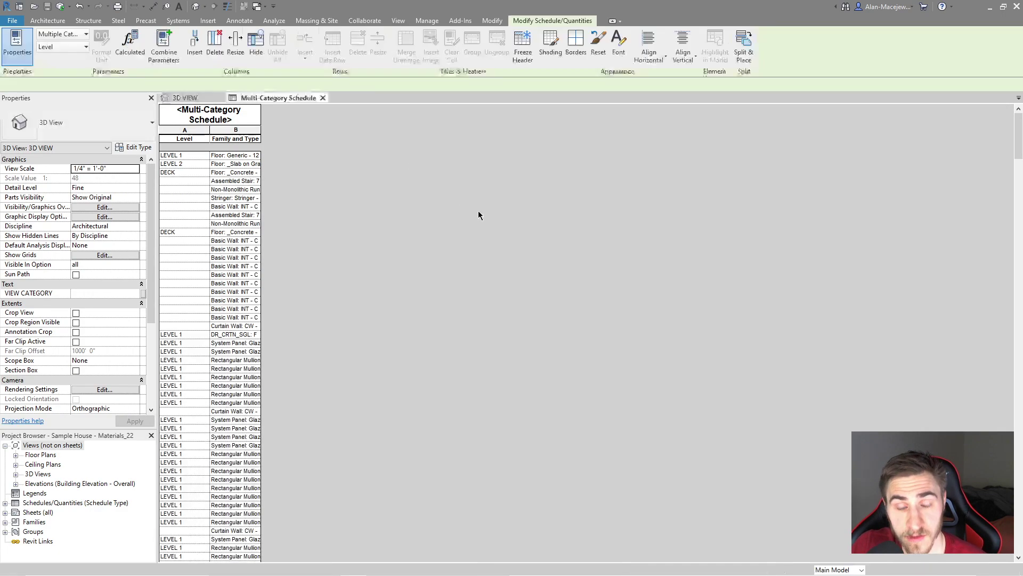
drag(261, 130, 376, 133)
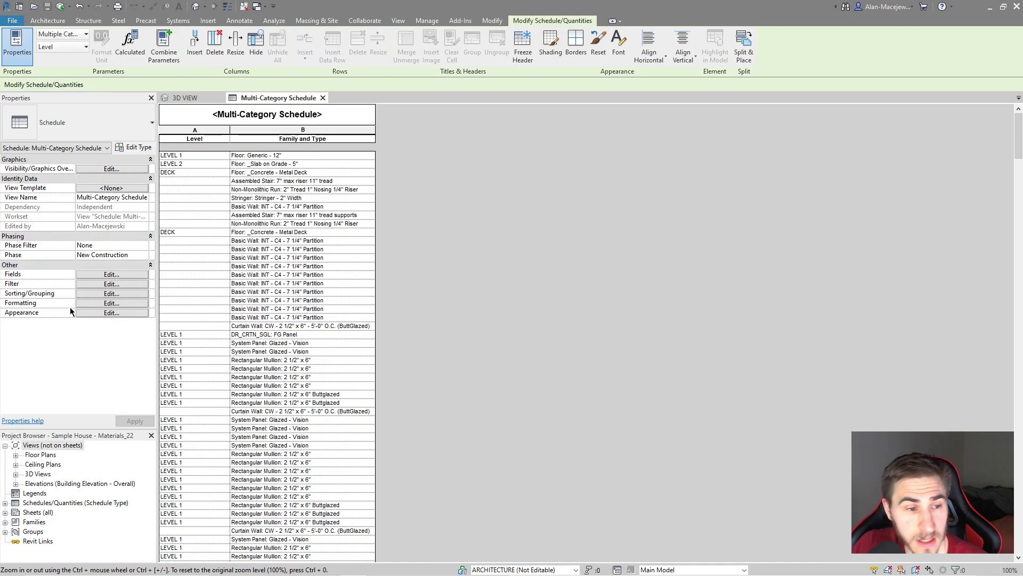
- Sort the schedule by Level in ascending order with a header for each level group
click(107, 293)
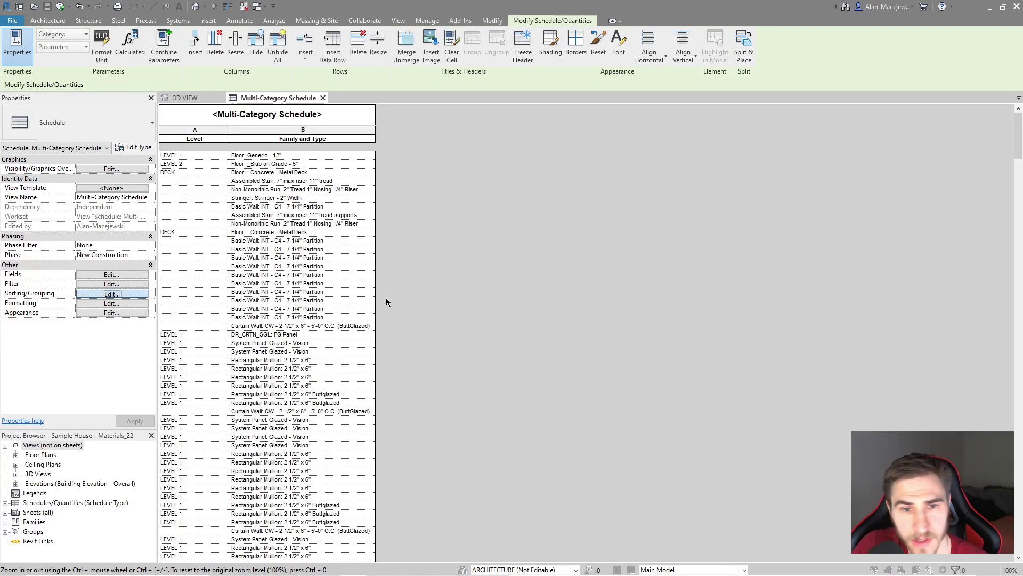
click(492, 173)
click(474, 188)
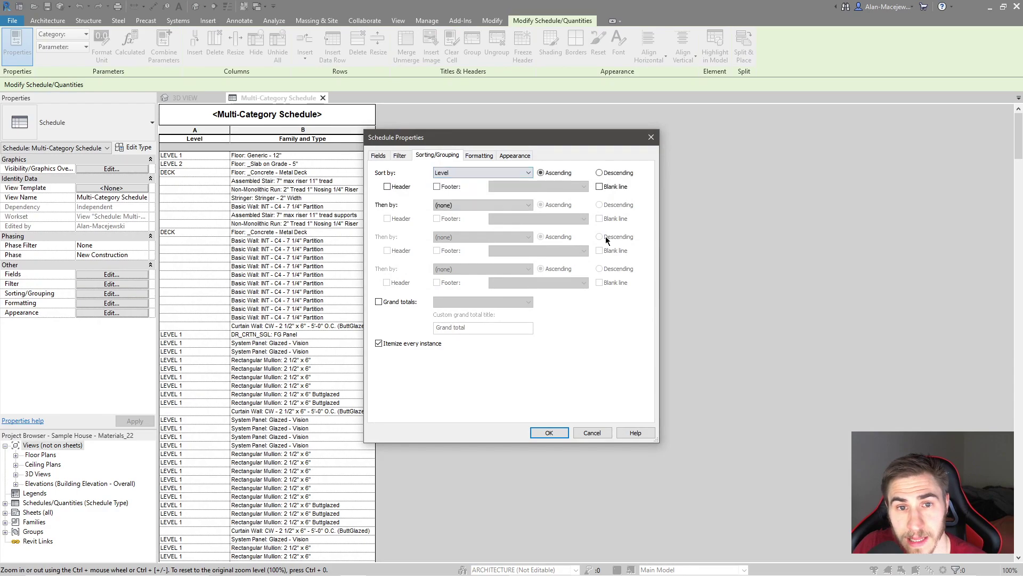
click(387, 187)
- Make Level a hidden field in the schedule and apply the new schedule properties
click(479, 155)
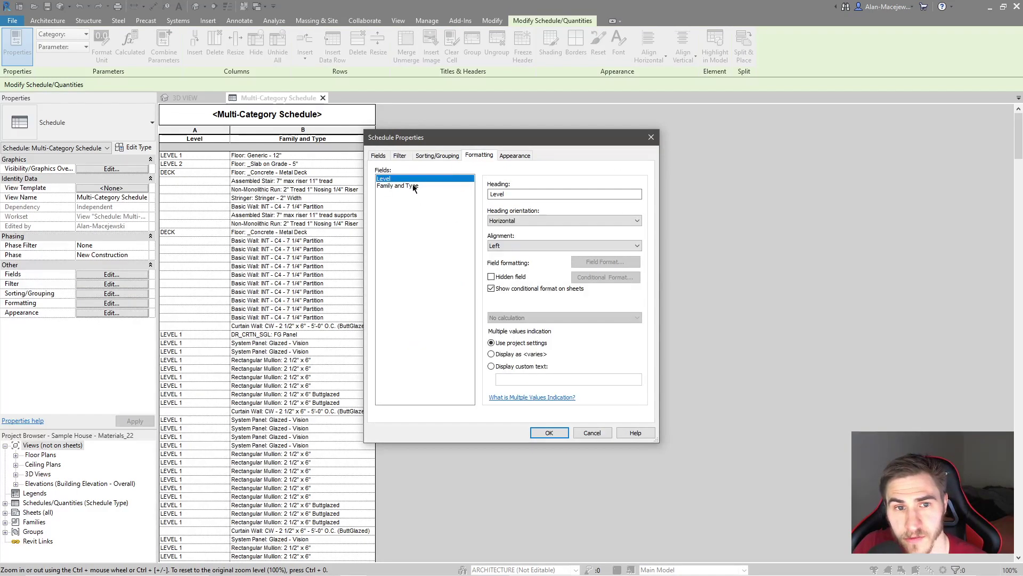
click(491, 277)
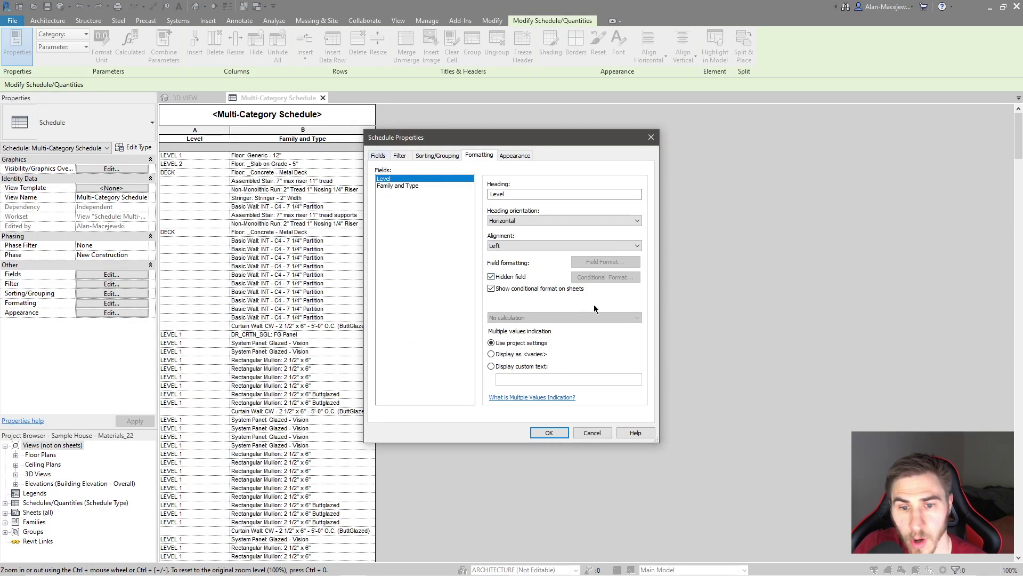
click(561, 432)
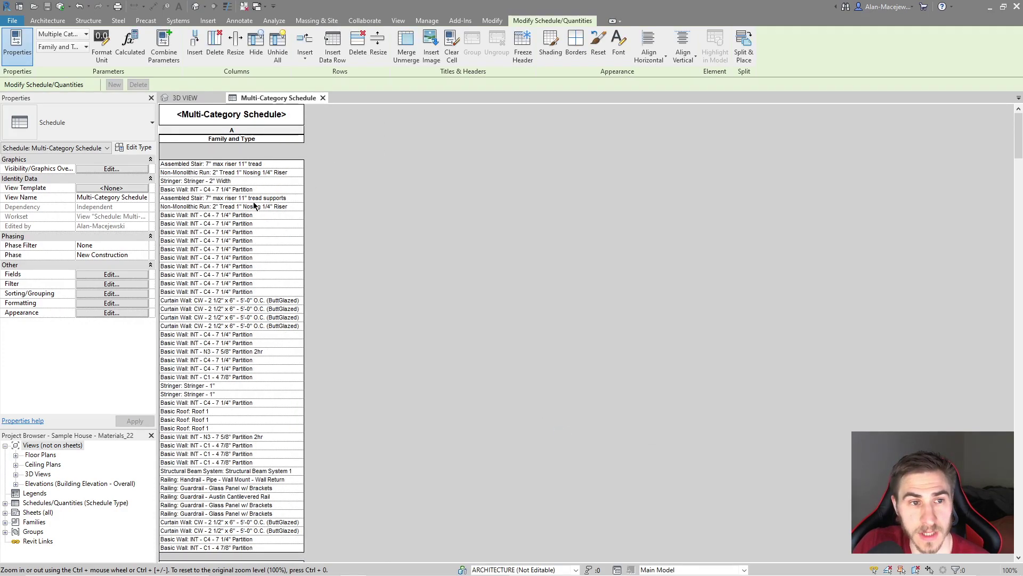
- Examine which family types the schedule lists without a level and which fall under the LEVEL 1 header
scroll(269, 341, down, 3)
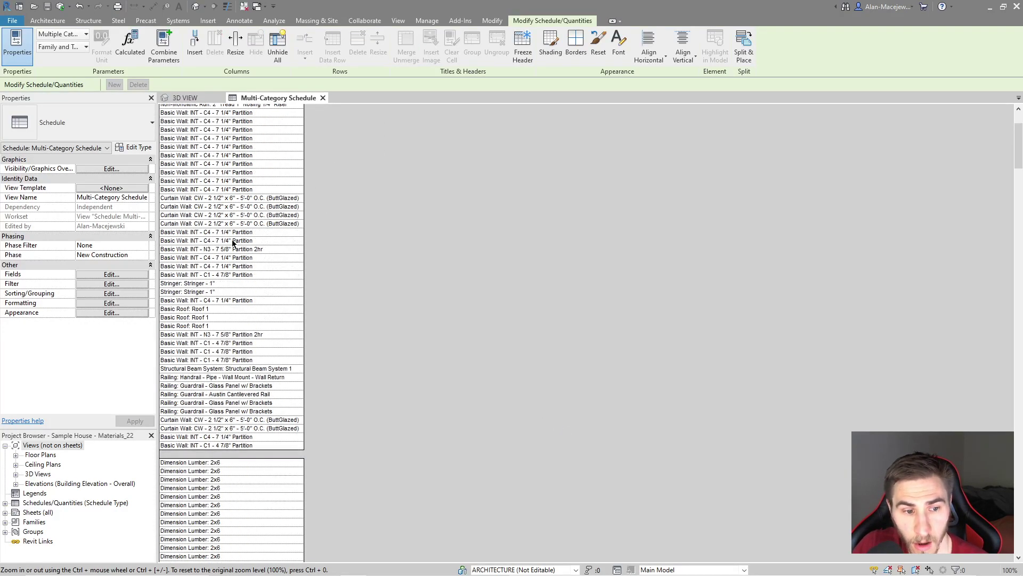
scroll(233, 242, up, 3)
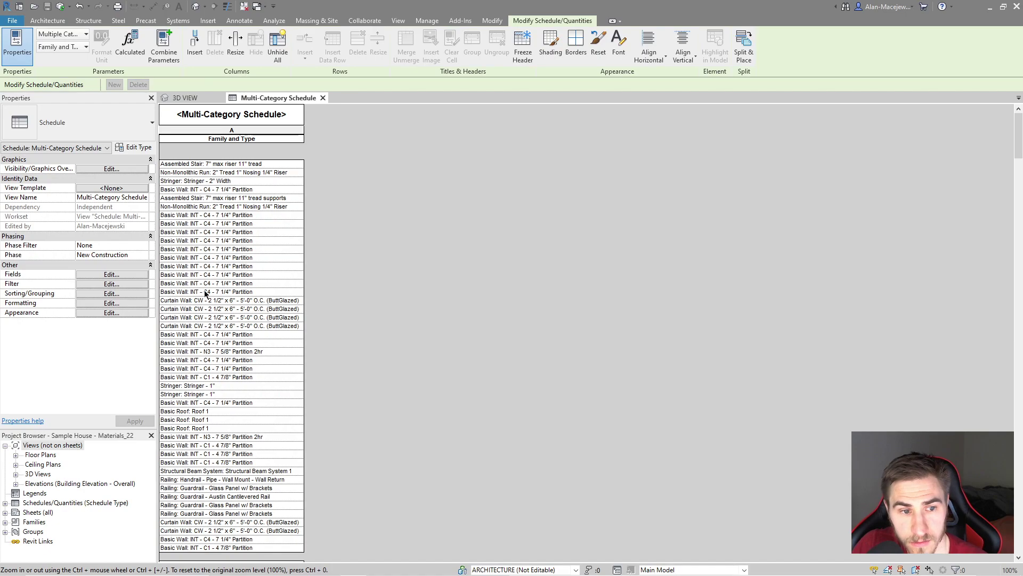
scroll(206, 293, down, 10)
scroll(229, 343, down, 5)
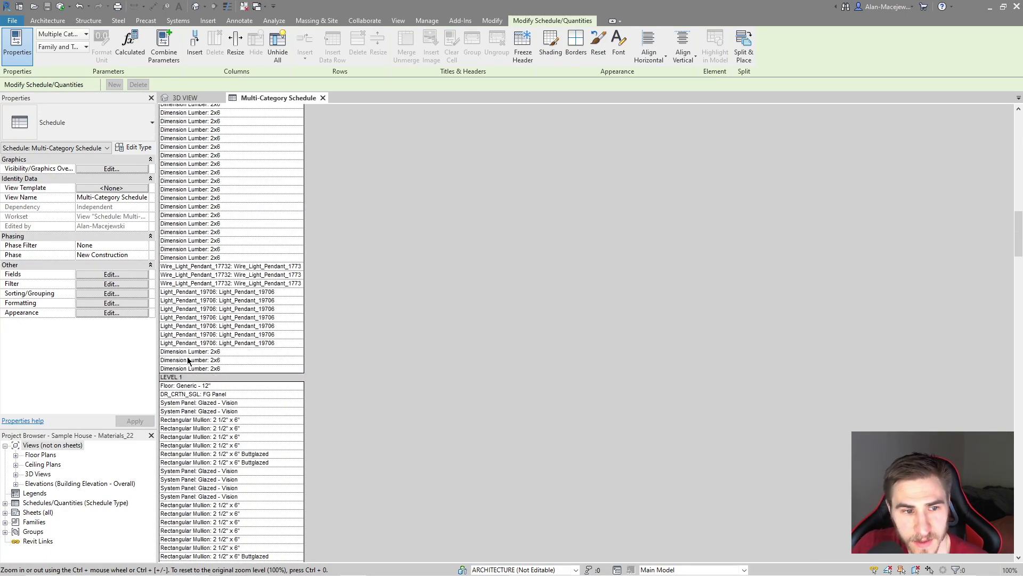
scroll(223, 373, up, 15)
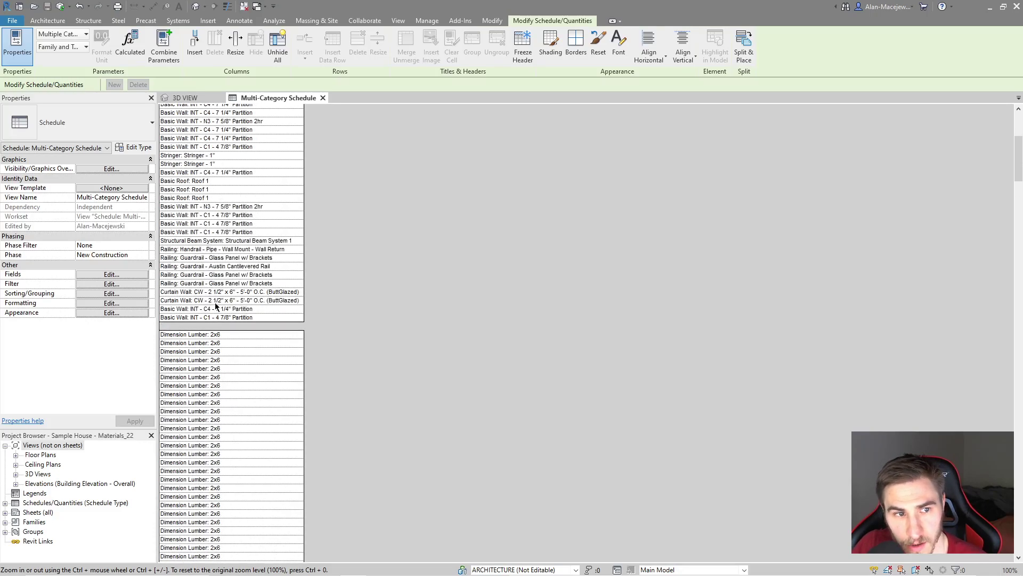
scroll(213, 454, up, 1)
scroll(197, 374, down, 8)
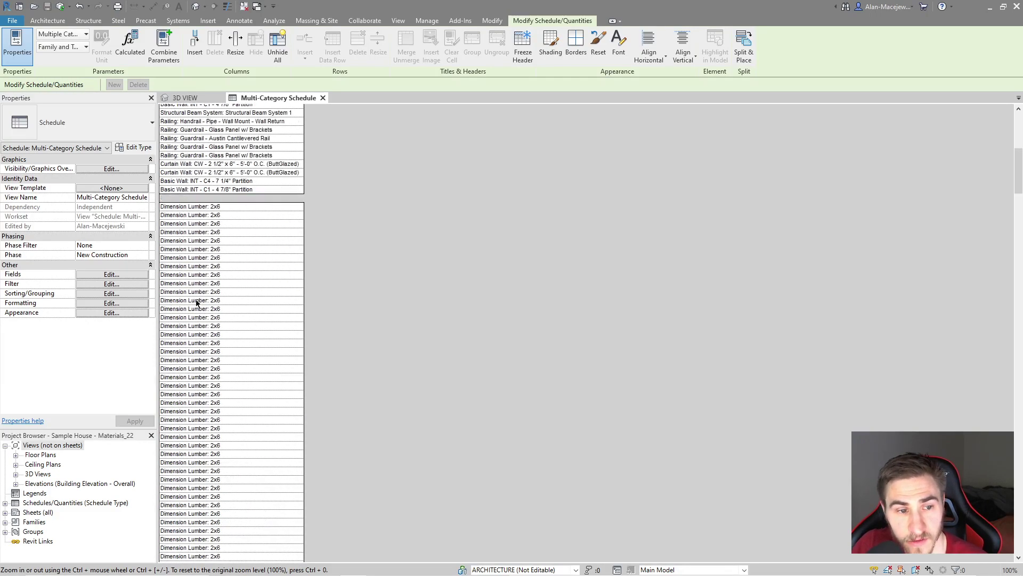
scroll(197, 309, down, 6)
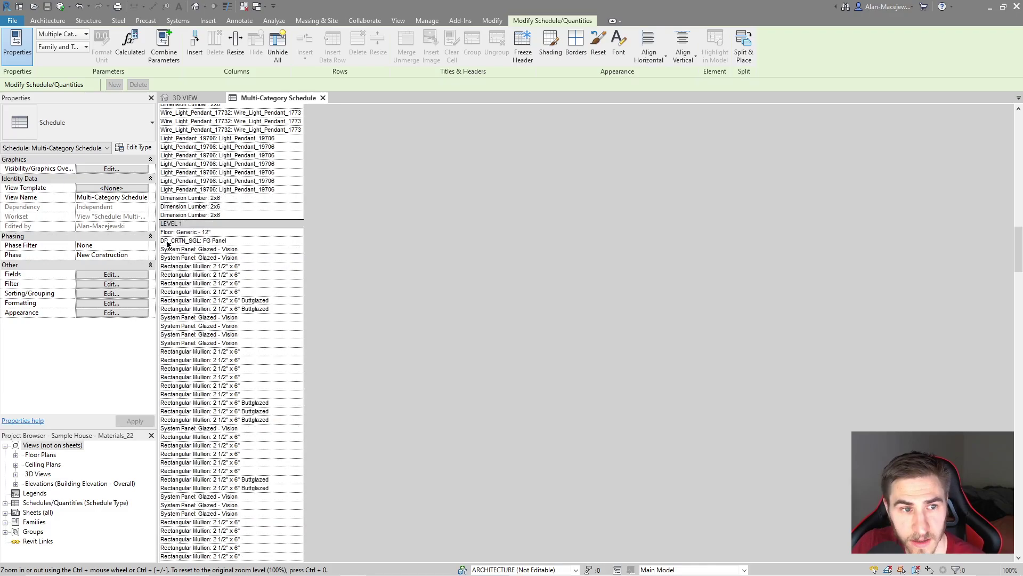
scroll(214, 427, up, 4)
scroll(277, 319, down, 9)
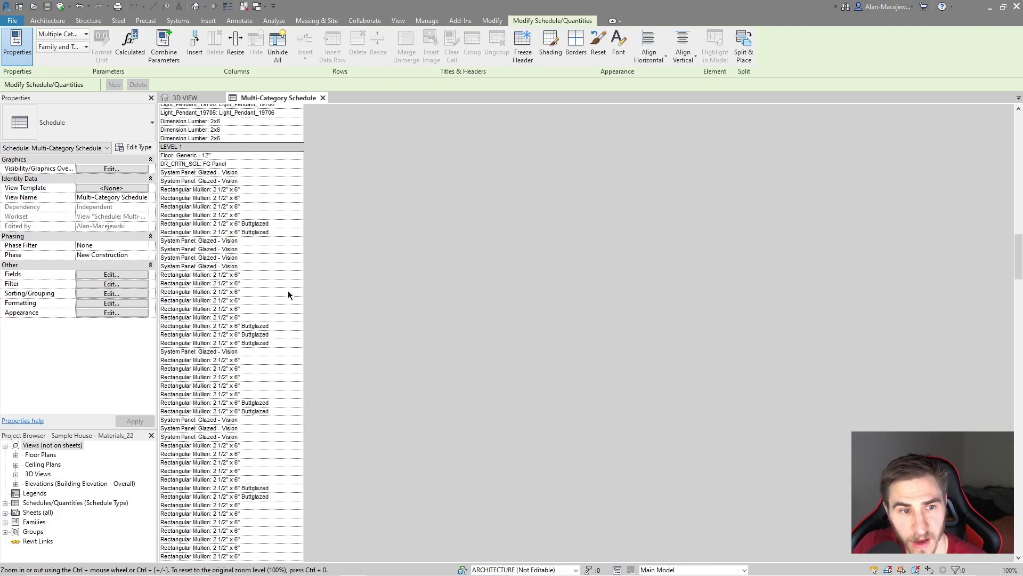
scroll(202, 227, down, 10)
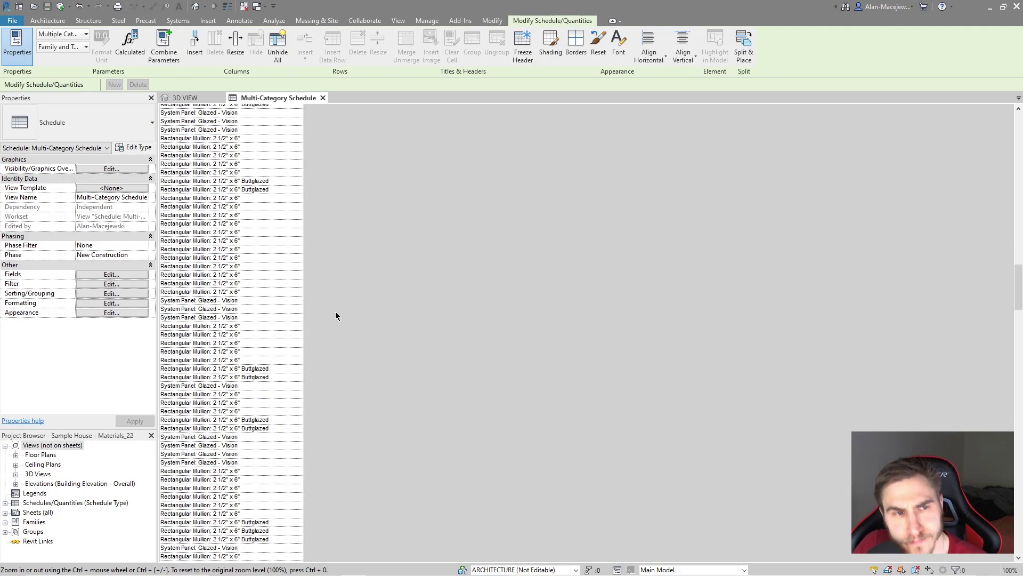
scroll(236, 305, up, 2)
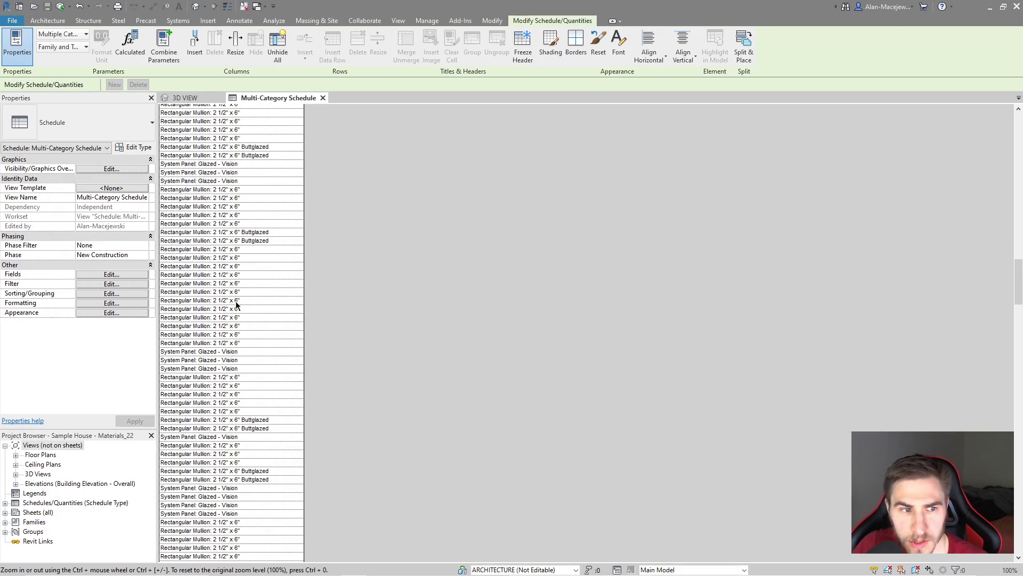
- Filter the schedule so that Family and Type equals Dimension Lumber: 2x6 and apply the filter
click(134, 284)
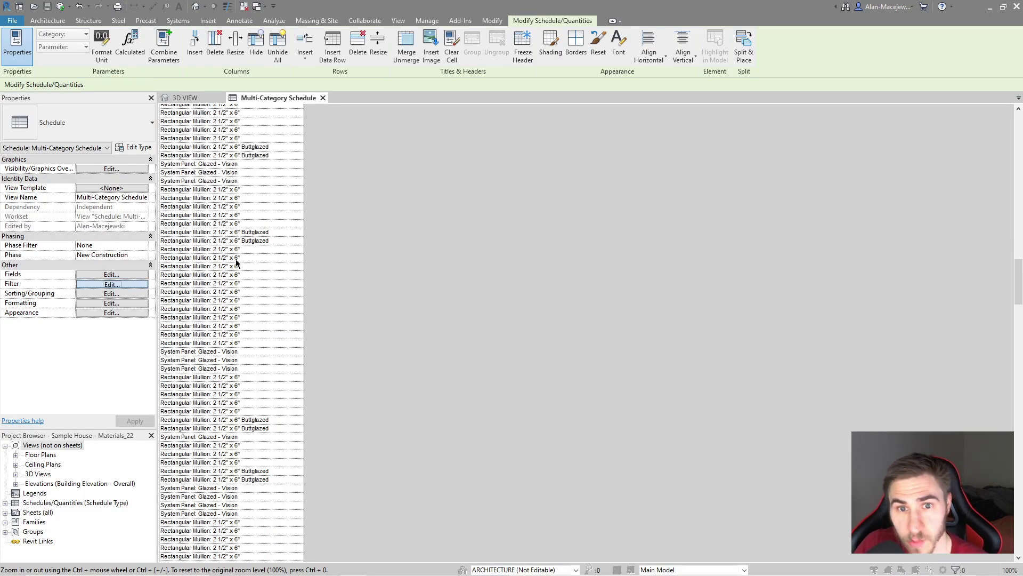
click(471, 170)
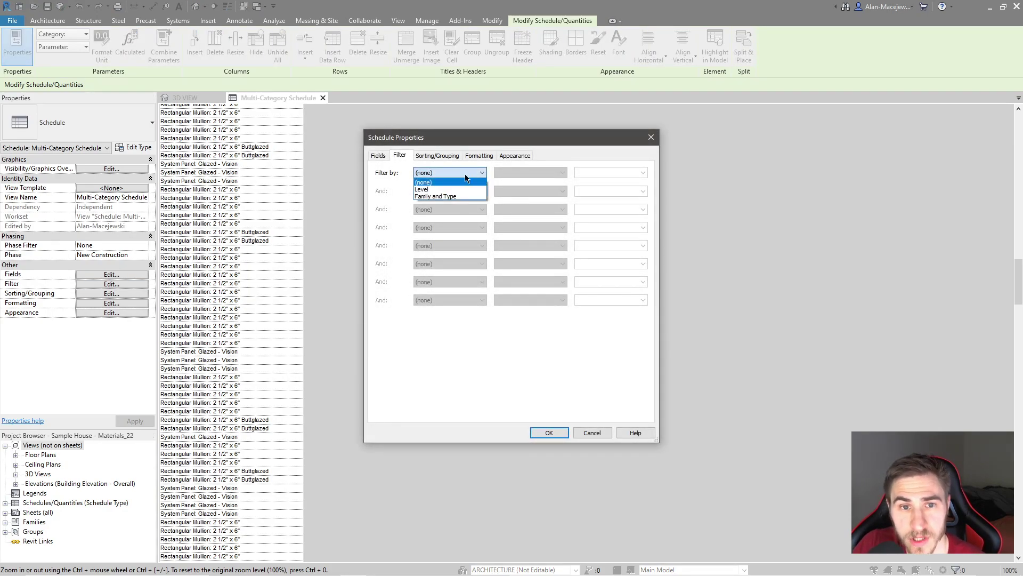
click(439, 196)
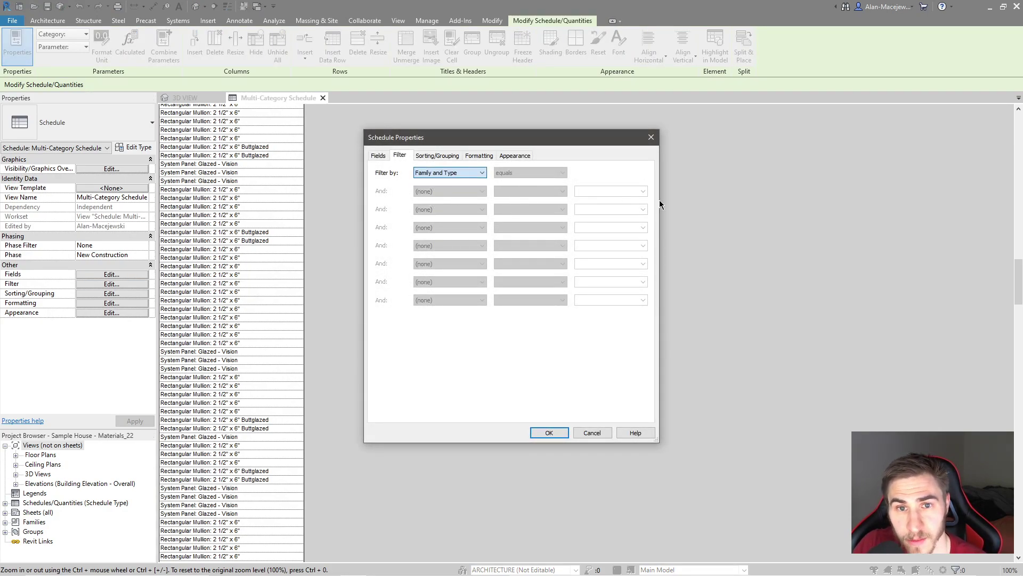
click(640, 172)
scroll(716, 326, up, 5)
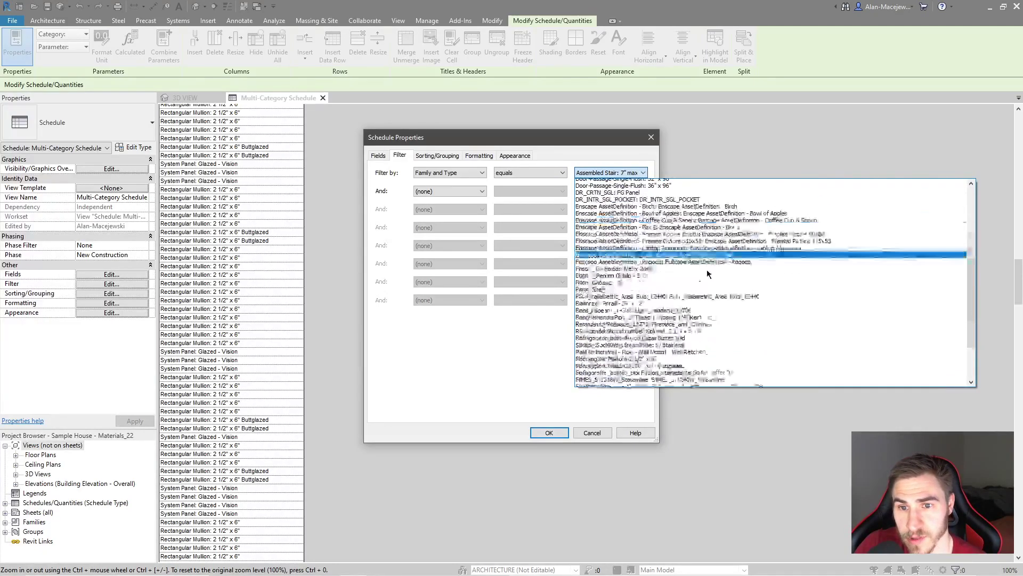
scroll(716, 326, up, 3)
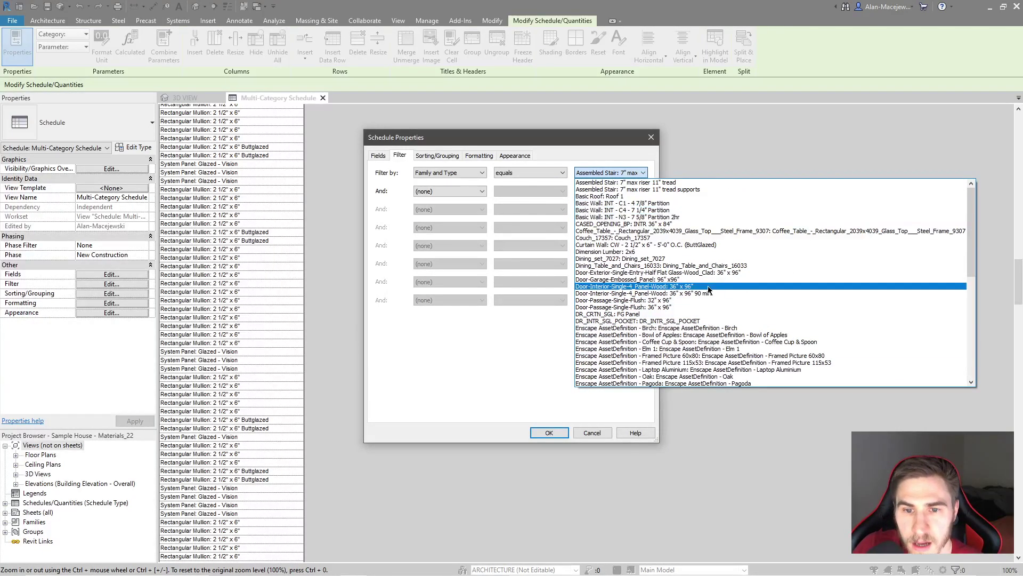
scroll(614, 246, down, 4)
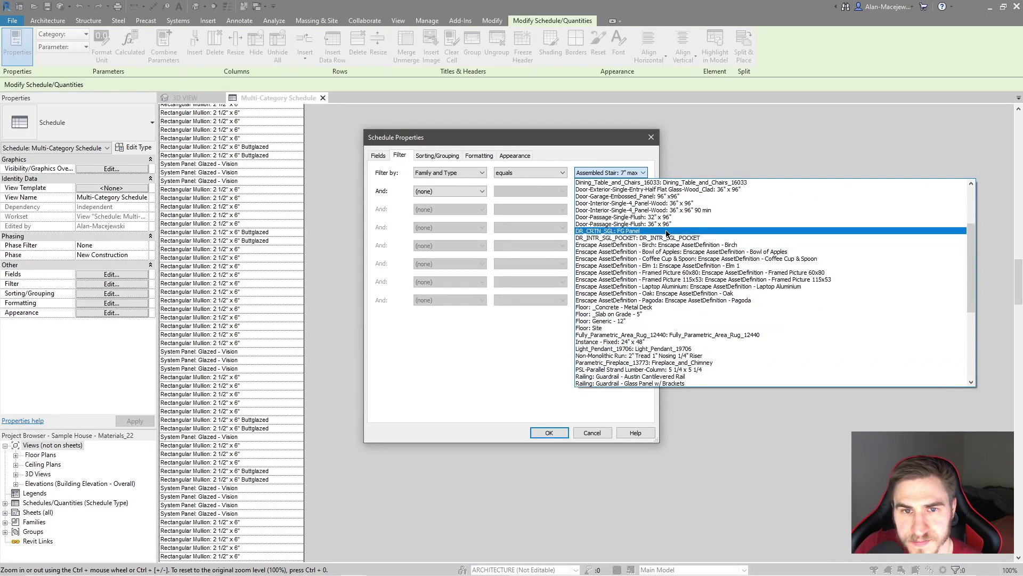
scroll(617, 261, down, 4)
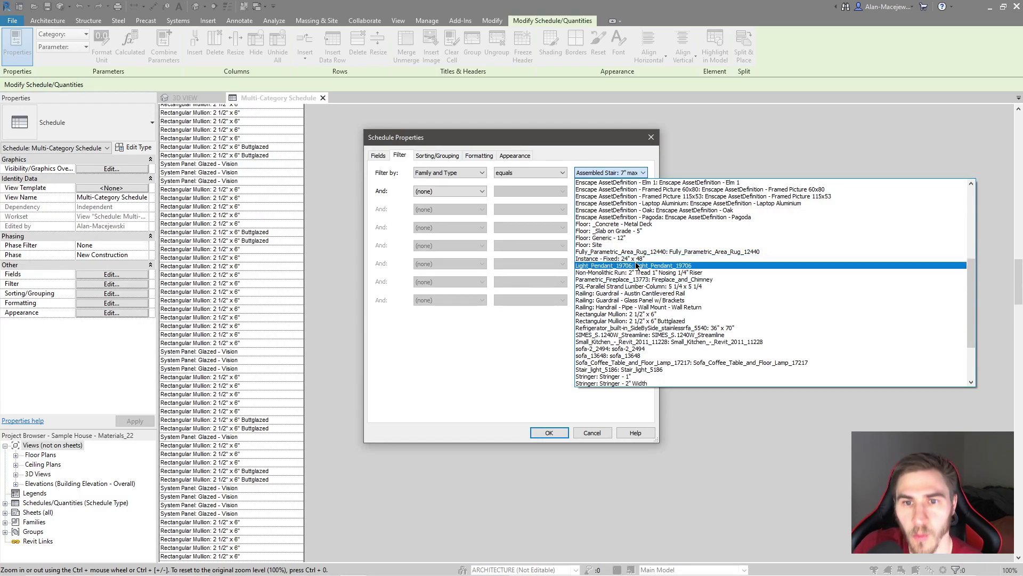
scroll(631, 330, up, 7)
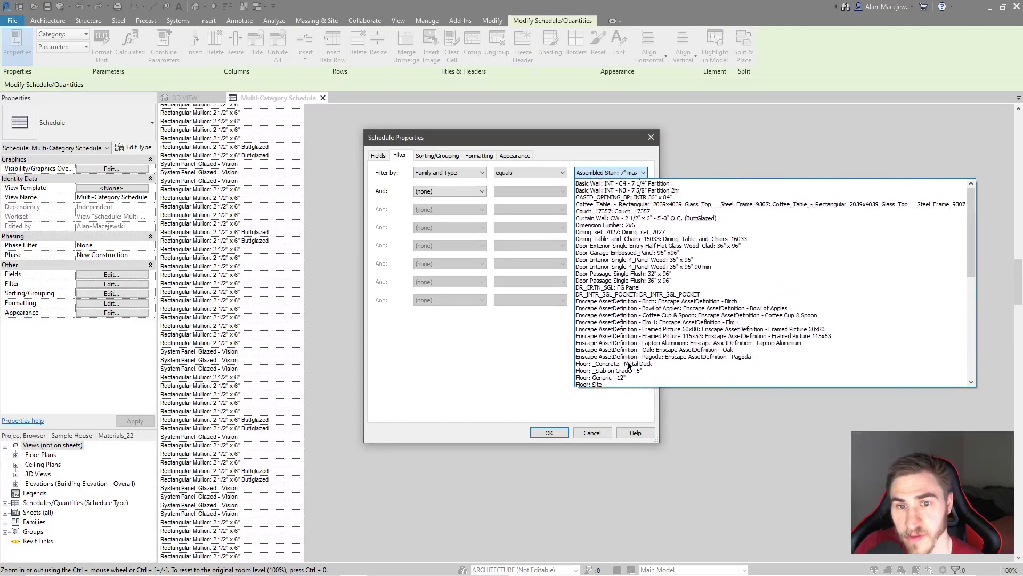
scroll(630, 263, up, 1)
scroll(629, 261, down, 5)
scroll(613, 260, up, 6)
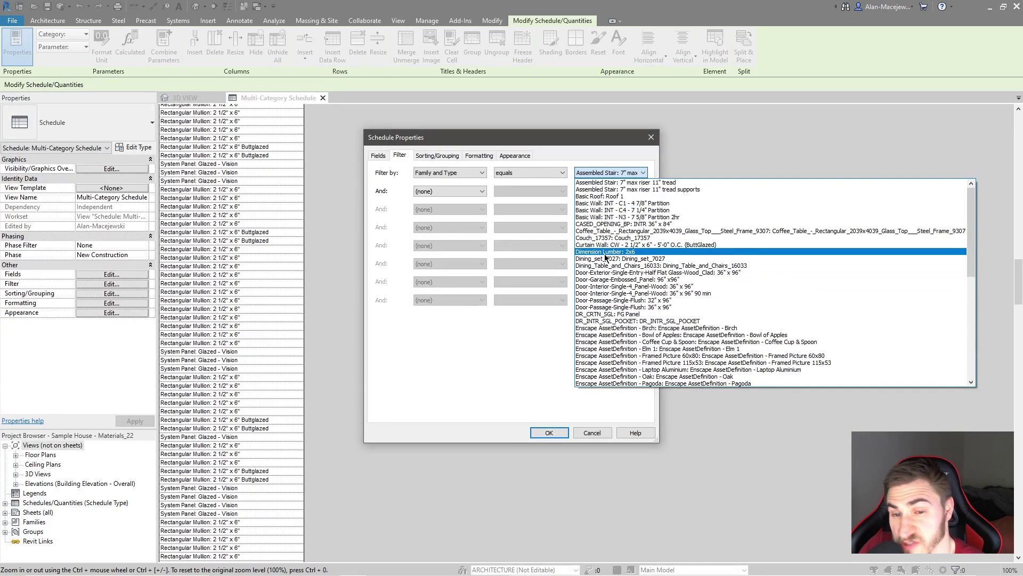
click(610, 251)
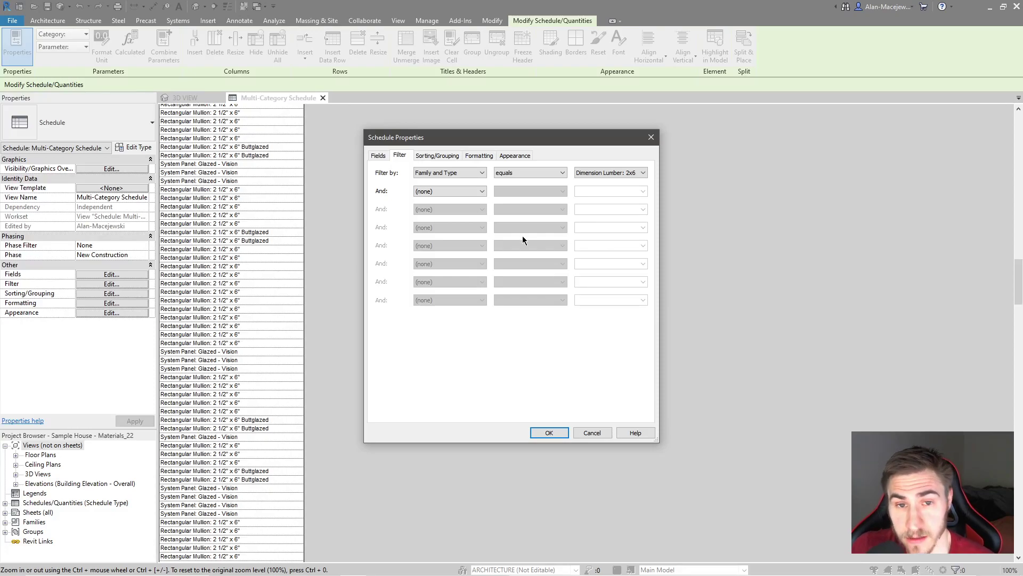
click(549, 432)
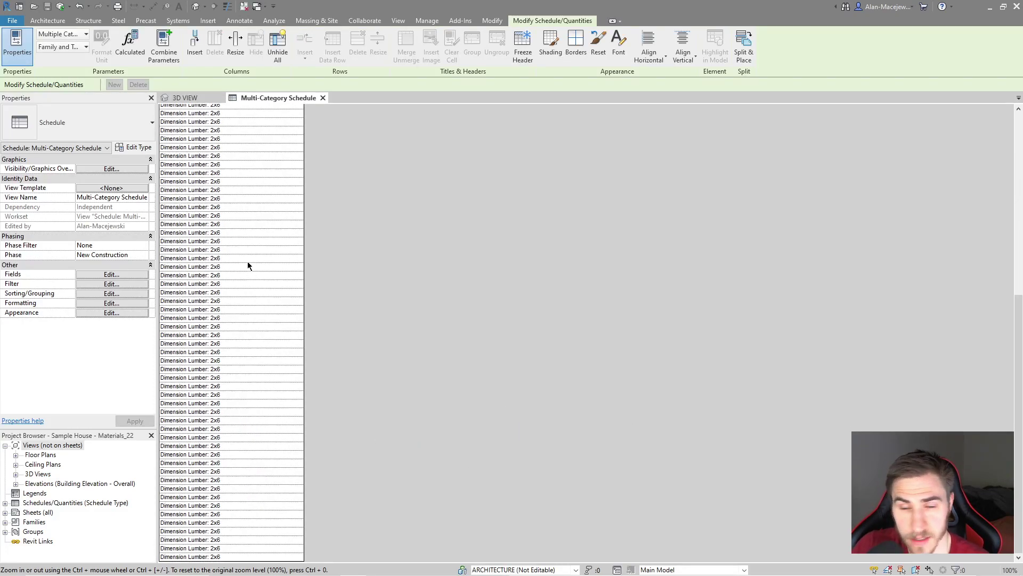
- Set the value of the Family and Type filter rule to Rectangular Mullion: 2 1/2" x 6" and apply it
scroll(206, 458, up, 10)
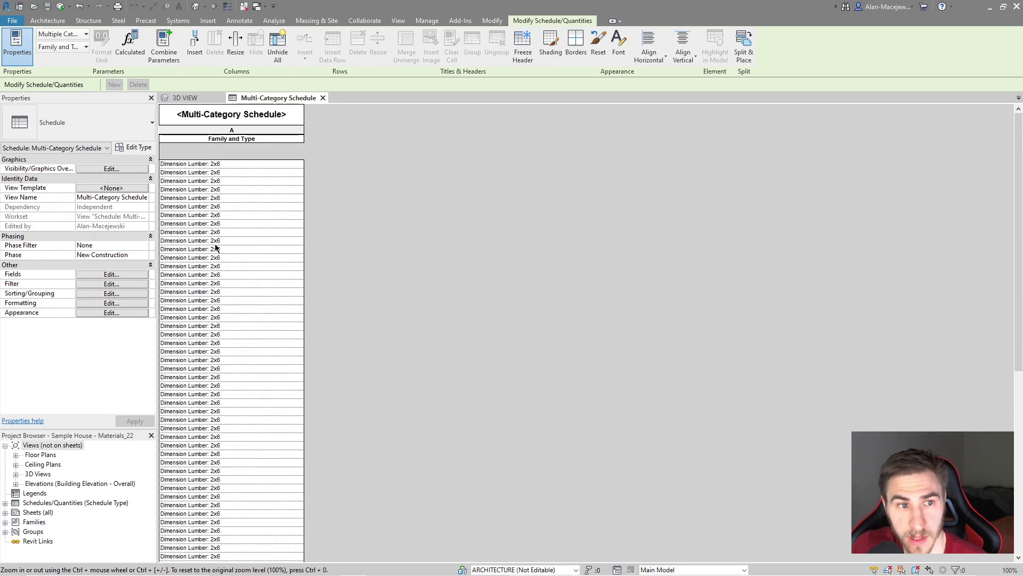
scroll(206, 294, down, 3)
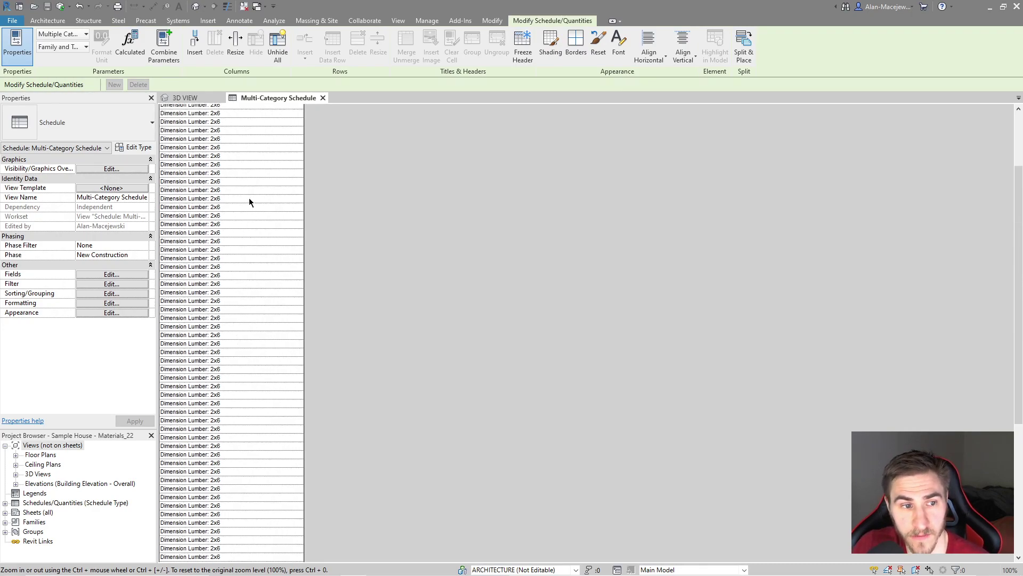
scroll(224, 224, up, 3)
click(124, 284)
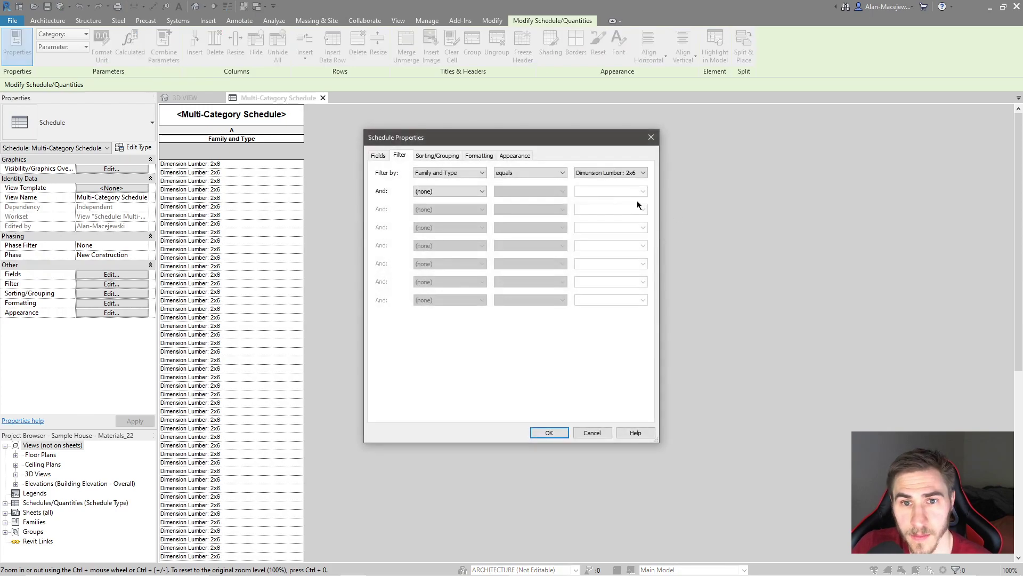
click(637, 175)
scroll(693, 229, down, 2)
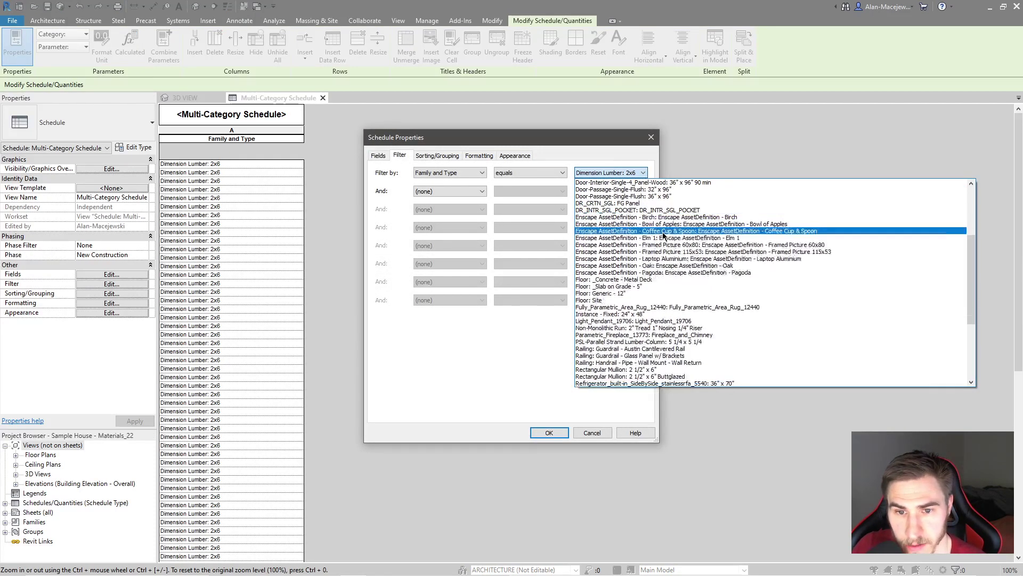
click(633, 370)
click(547, 433)
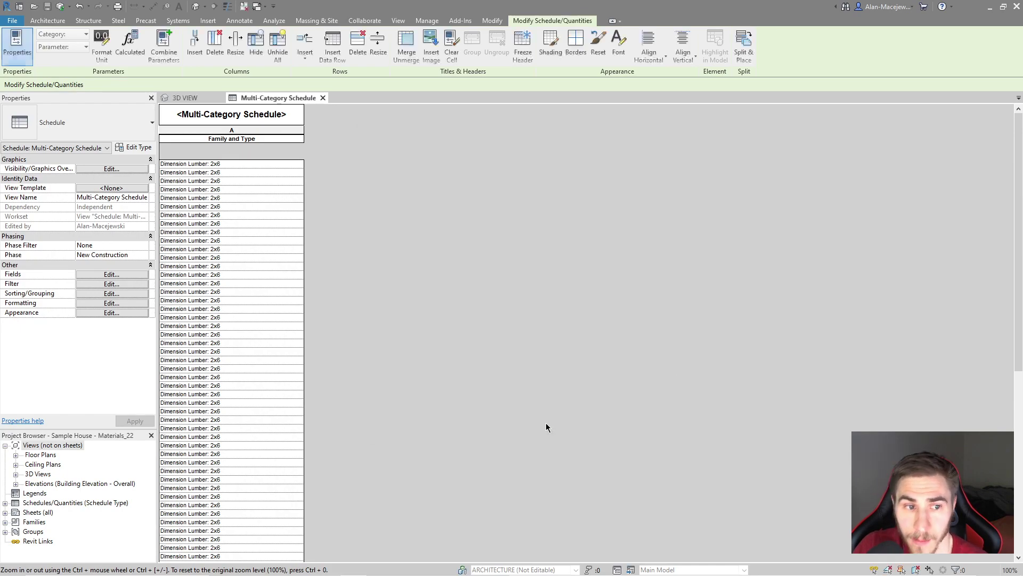
- Try to add a second filter rule where Family and Type equals Basic Wall: INT - N3 - 7 5/8" Partition 2hr
scroll(256, 346, down, 2)
scroll(257, 400, up, 10)
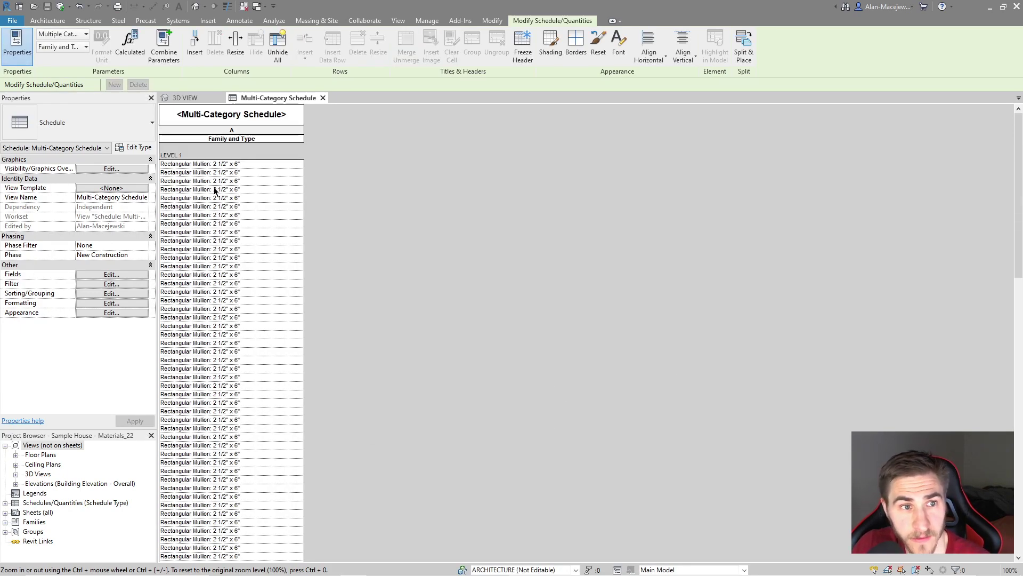
drag(1018, 166, 1007, 119)
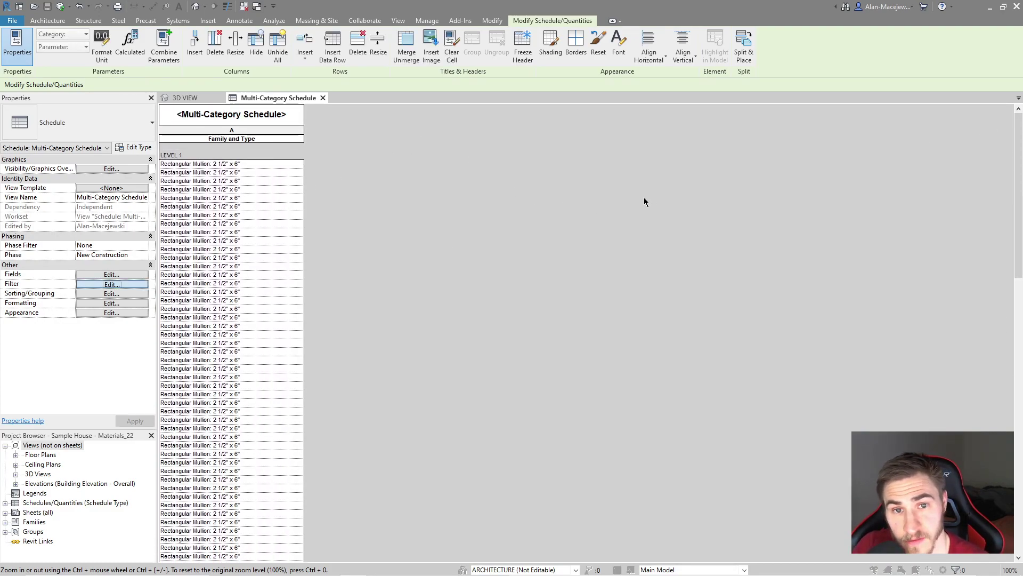
click(478, 214)
click(469, 237)
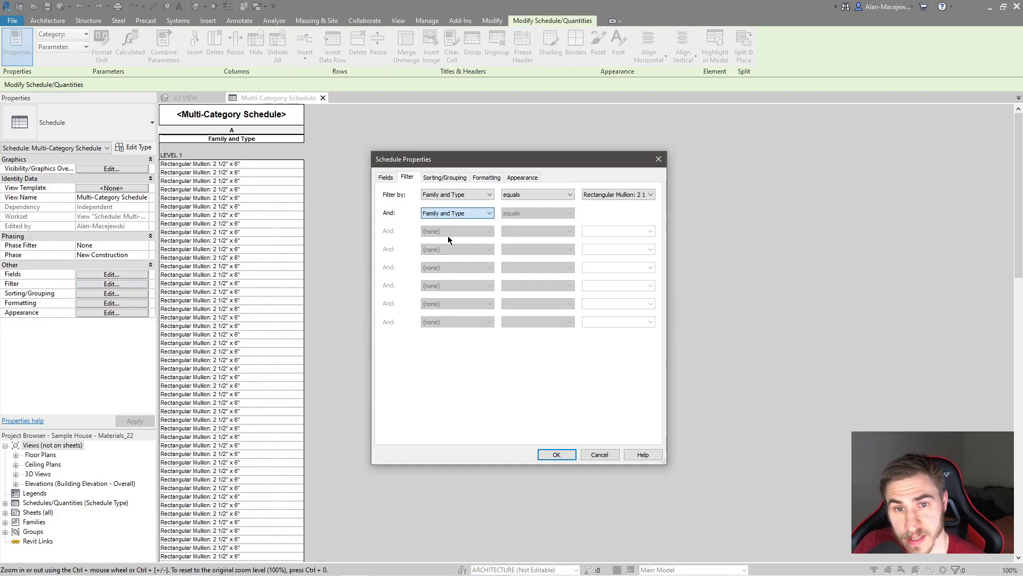
click(644, 213)
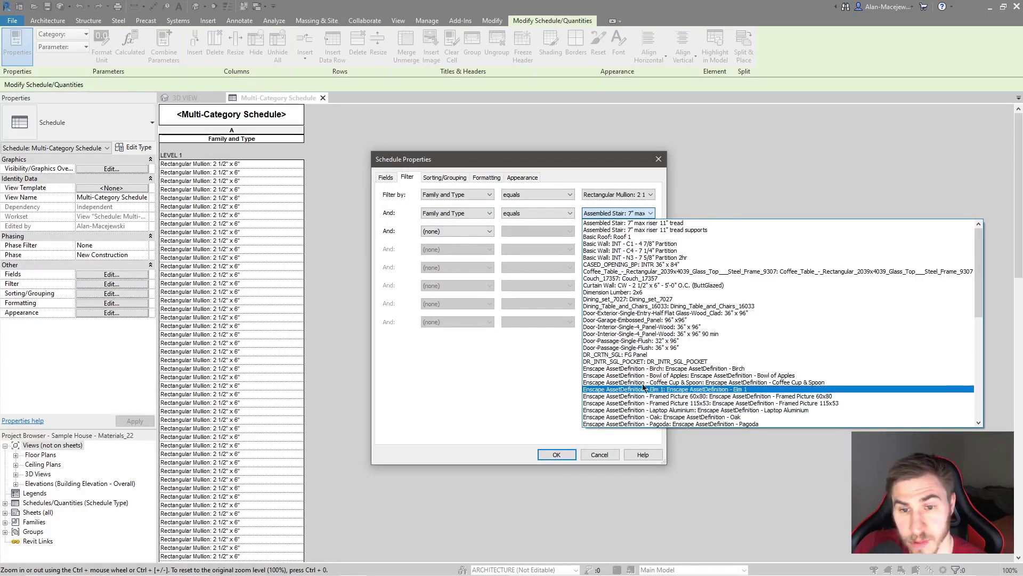
click(642, 258)
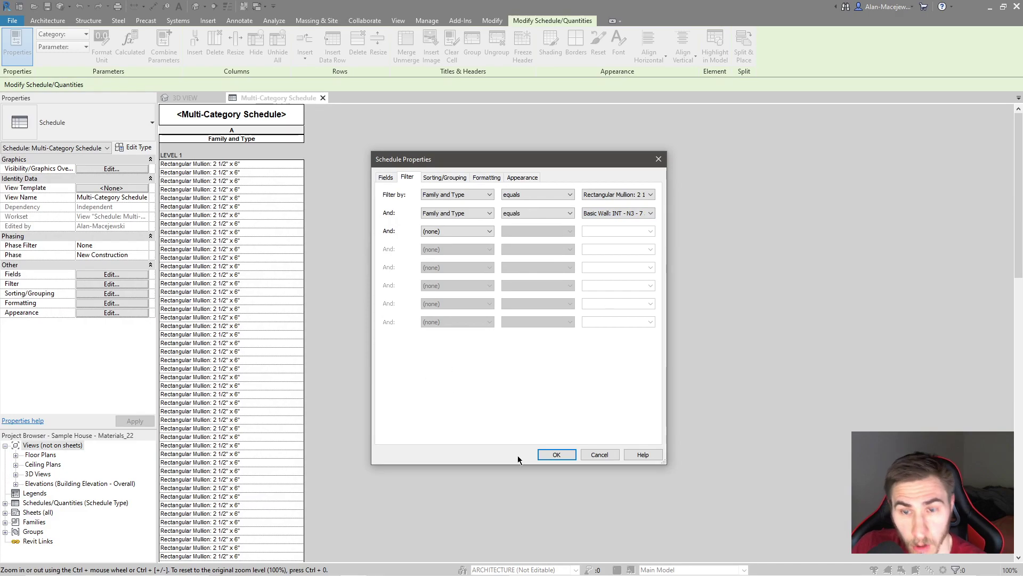
click(556, 454)
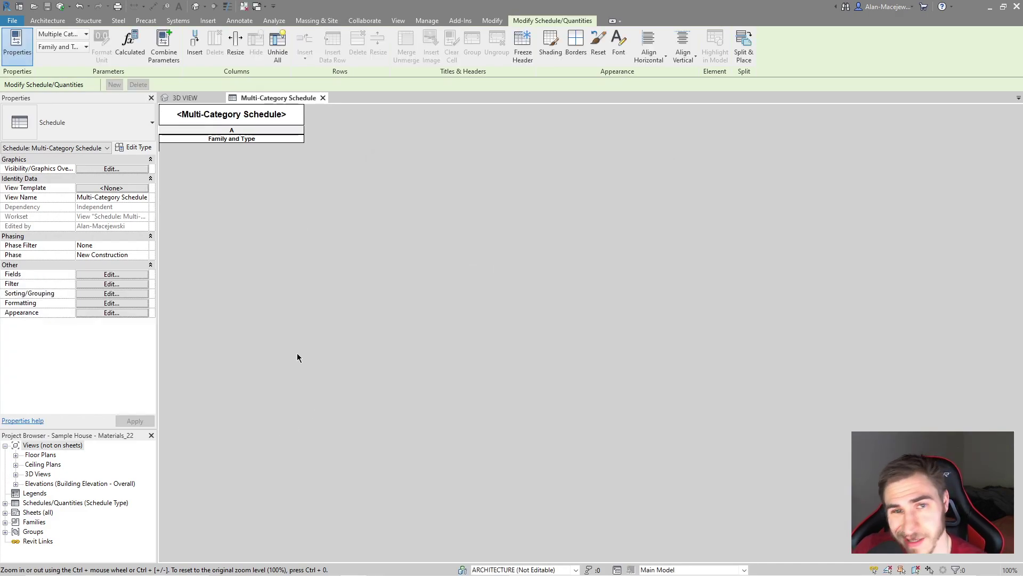
- Reopen the schedule's filter settings and inspect the value choices of the first Family and Type rule
click(120, 283)
drag(477, 154, 489, 162)
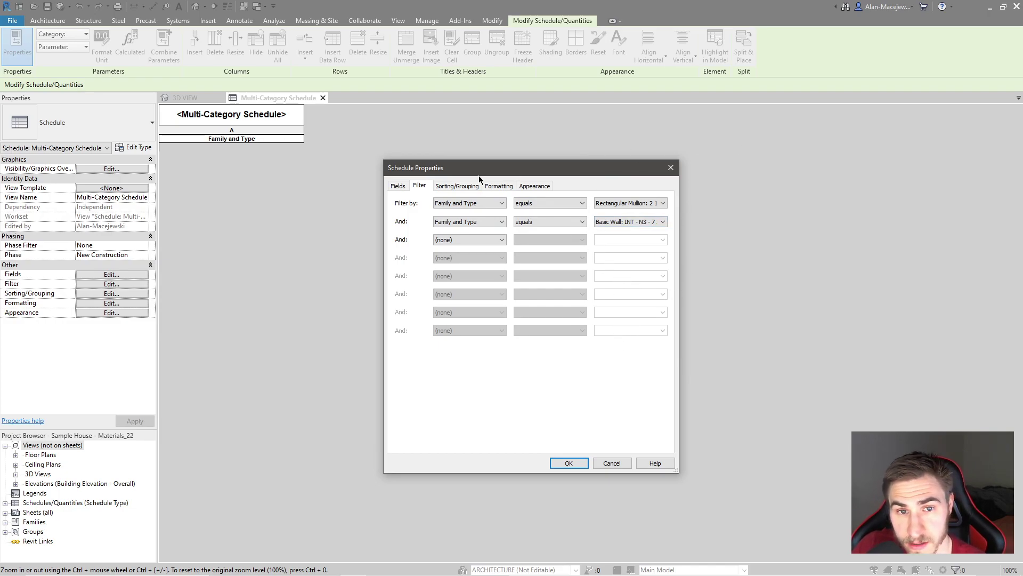
click(661, 203)
click(661, 202)
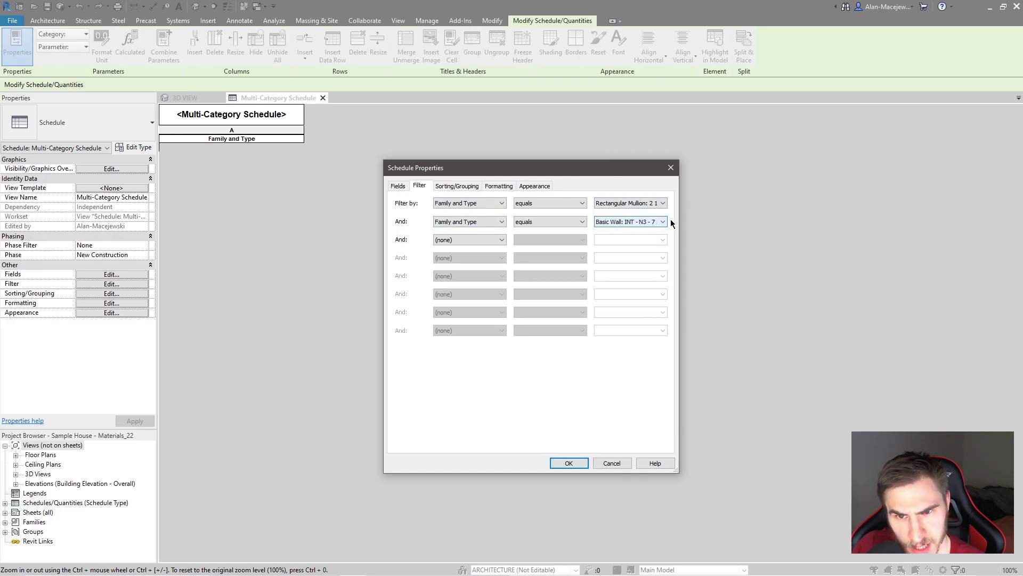
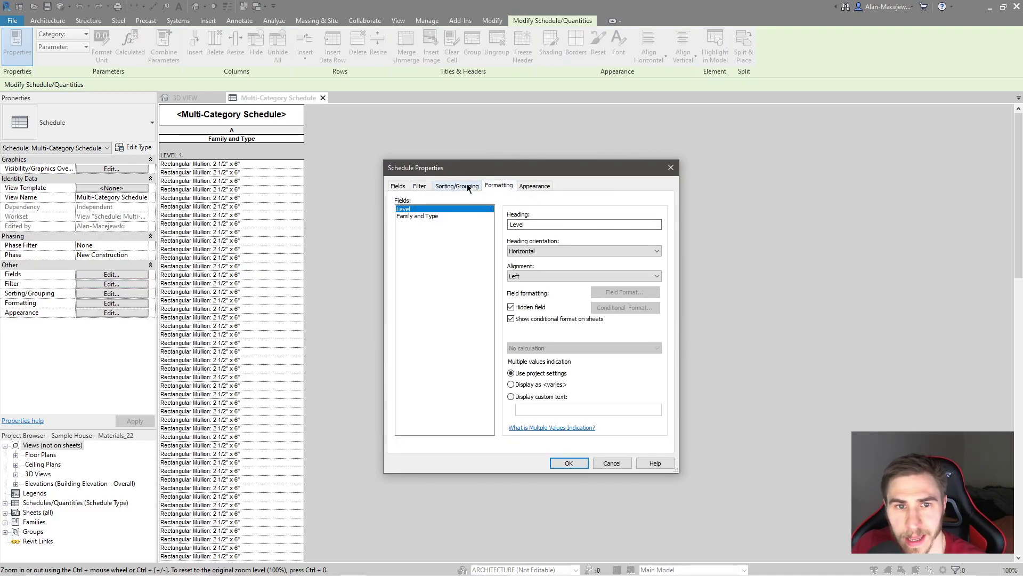
- Sort the schedule secondarily by Family and Type, enable grand totals with Count and totals, and apply
click(447, 216)
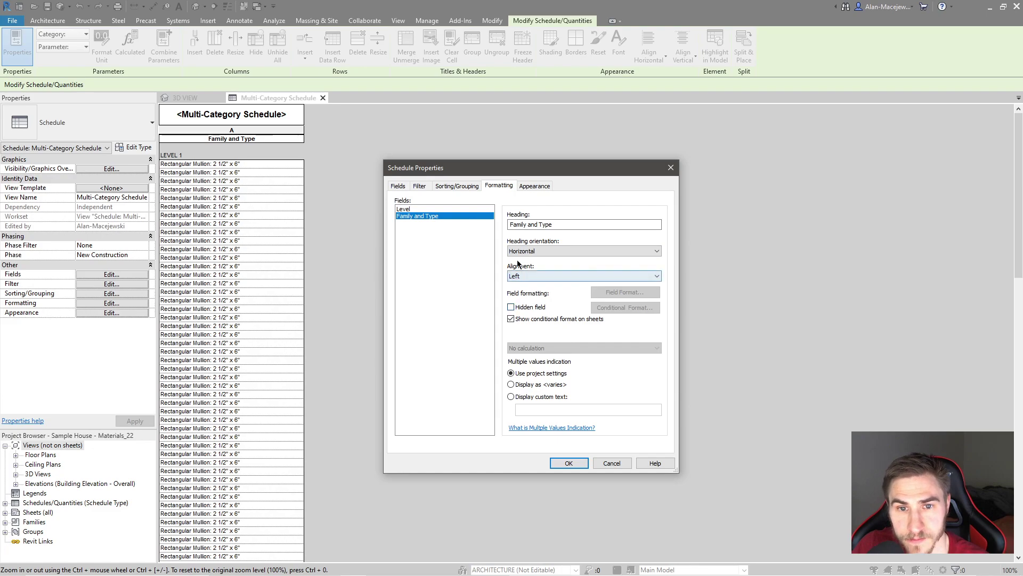
click(420, 186)
click(457, 186)
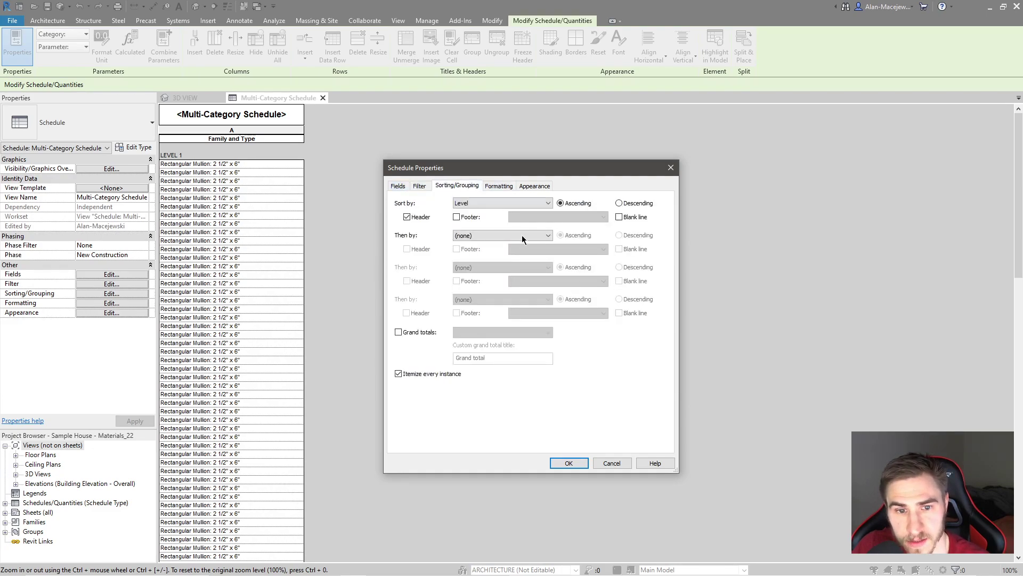
click(501, 235)
click(486, 259)
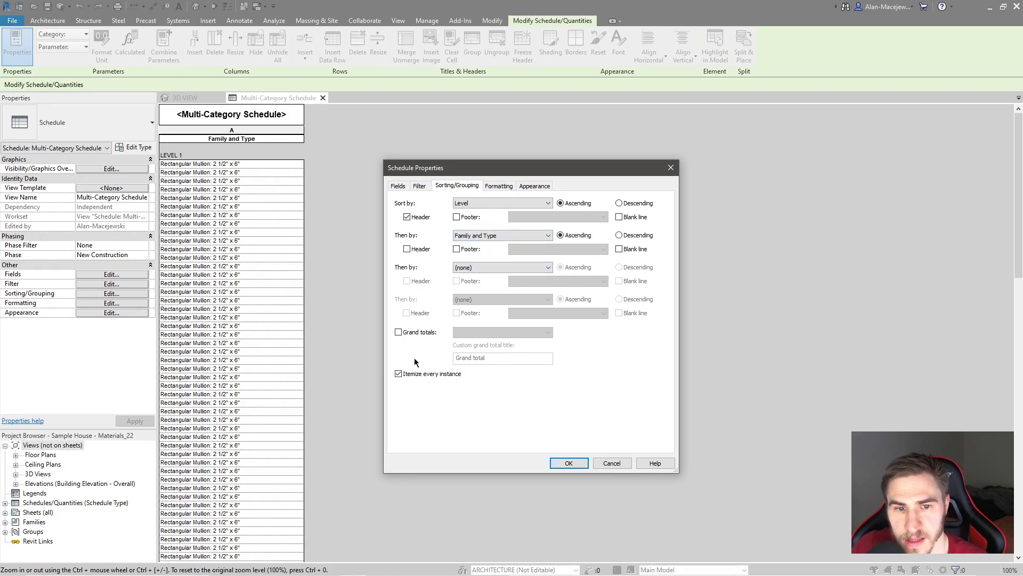
click(425, 334)
click(509, 333)
click(525, 357)
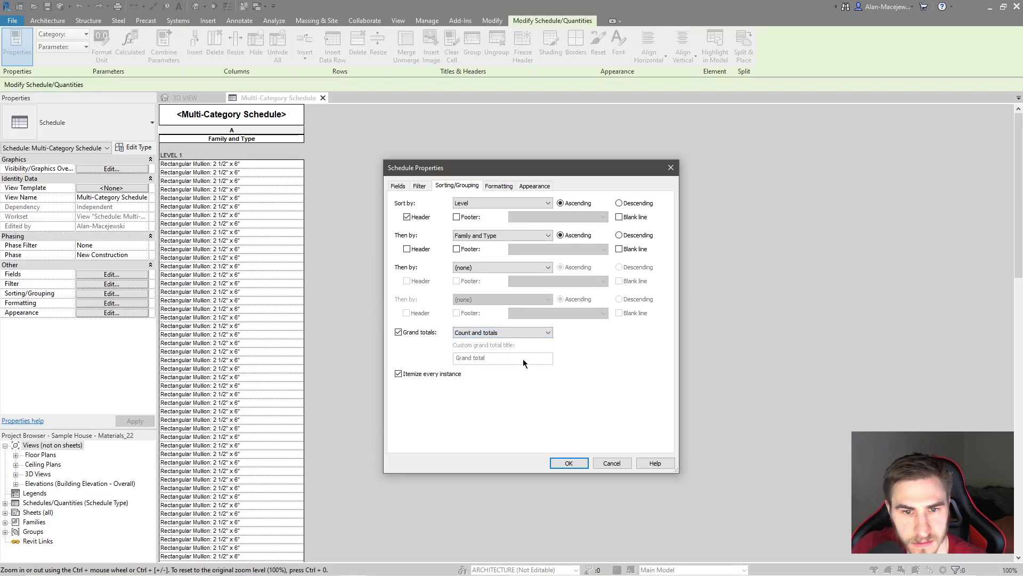
click(569, 463)
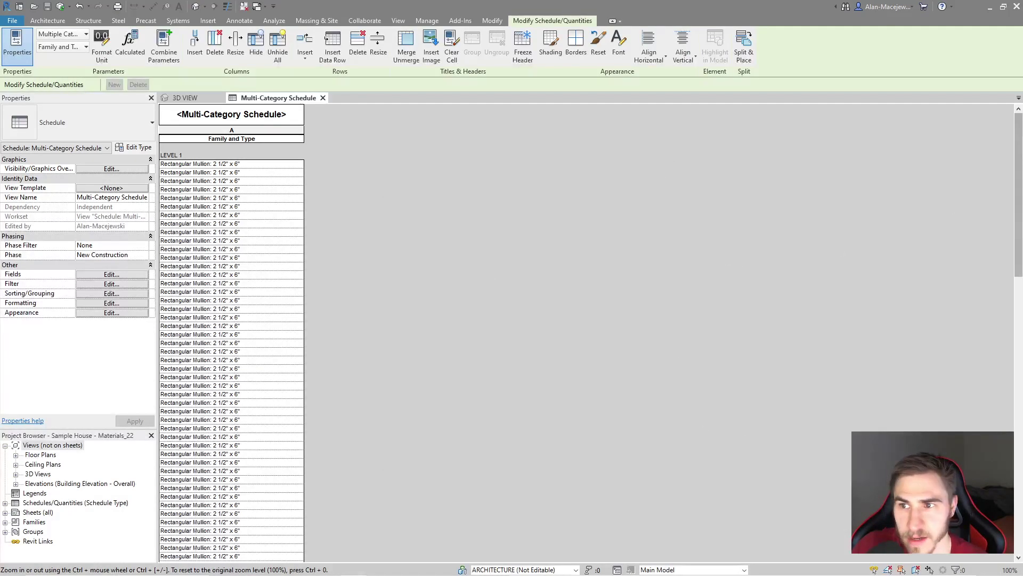
- Turn off itemizing every instance in the multi-category schedule's sorting and grouping settings and apply
scroll(1000, 413, down, 15)
scroll(999, 413, down, 2)
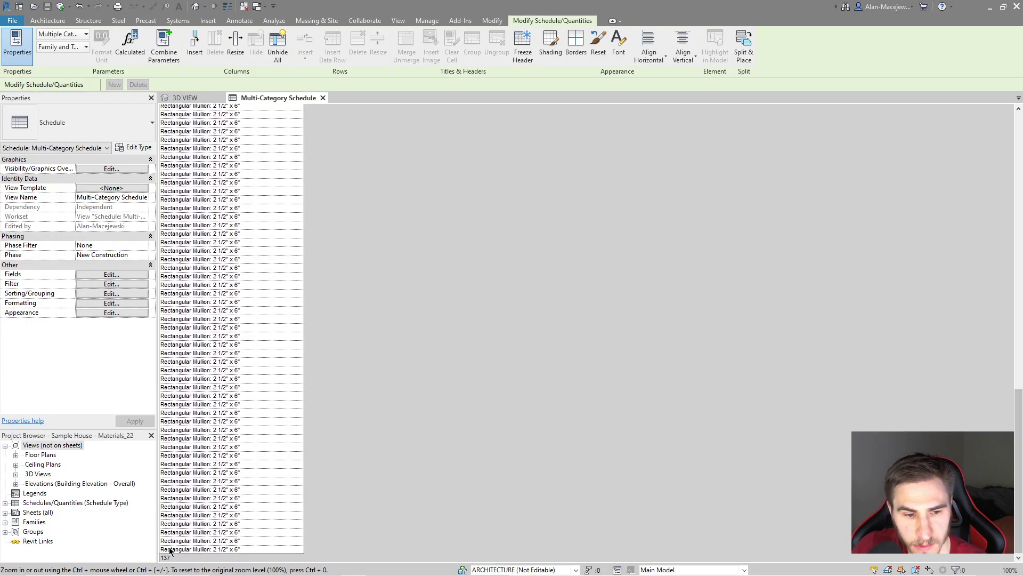
scroll(353, 391, up, 18)
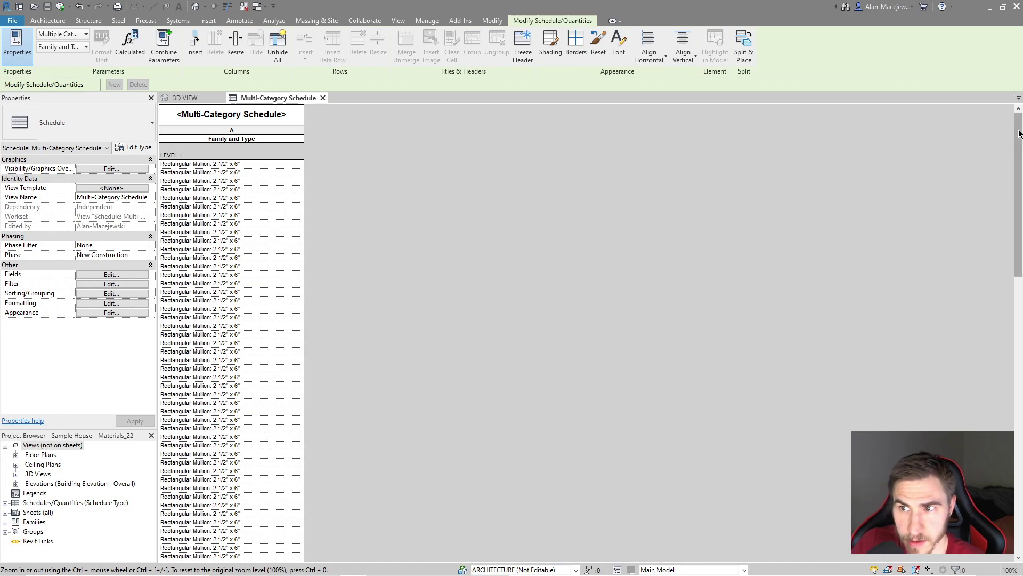
drag(1018, 128, 1018, 312)
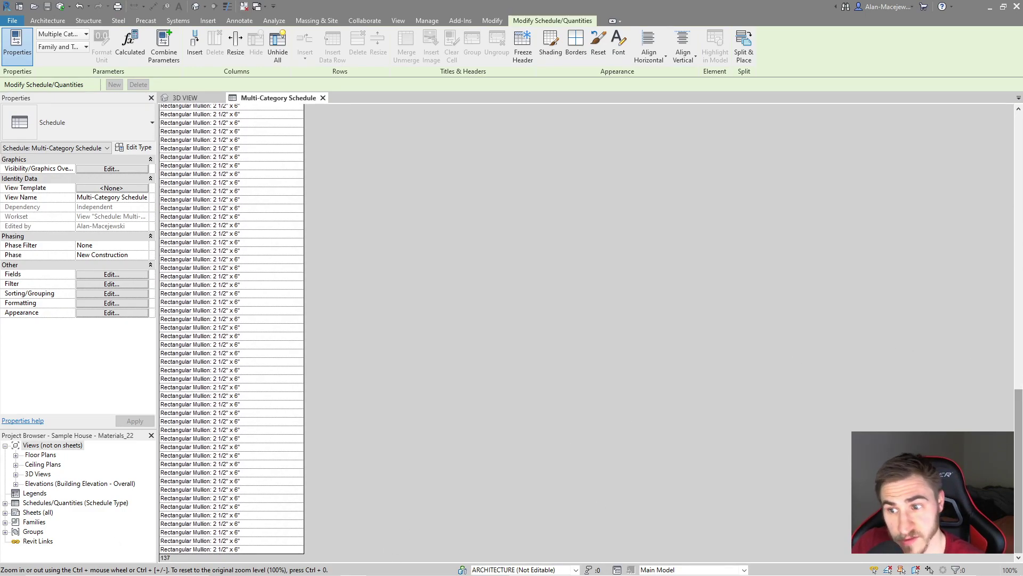
scroll(1015, 332, down, 3)
scroll(1014, 333, up, 10)
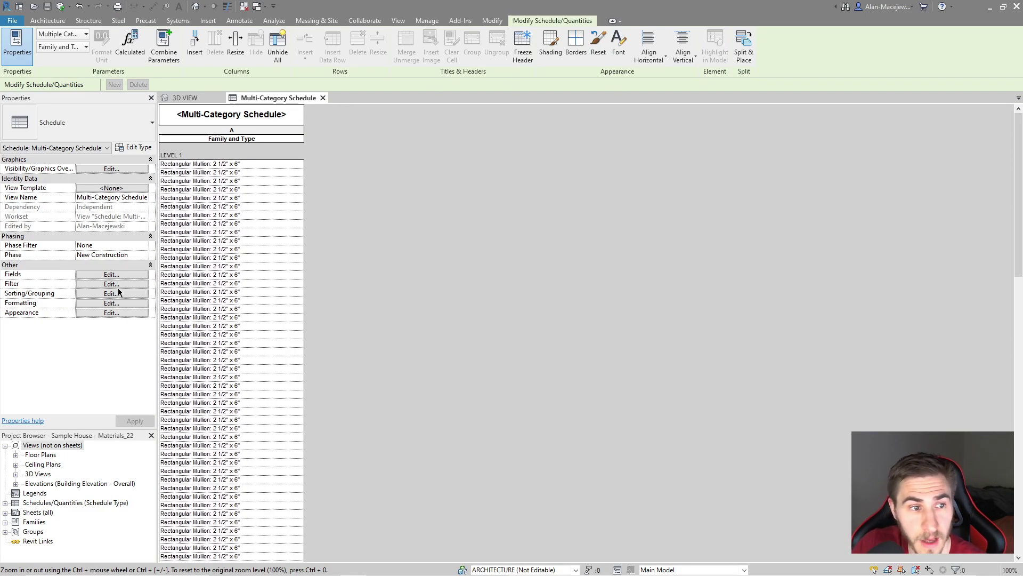
click(111, 294)
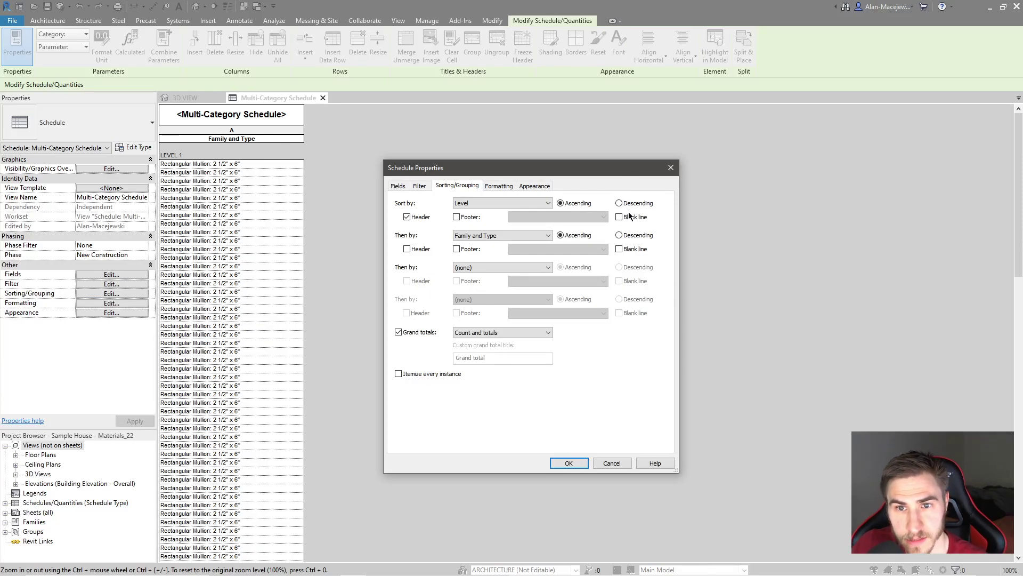
click(568, 463)
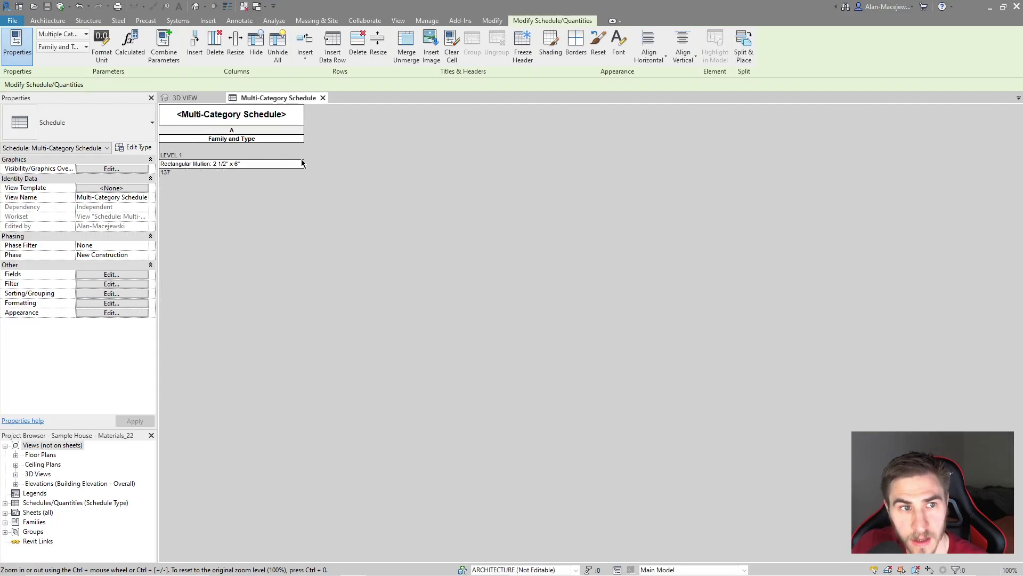
click(181, 164)
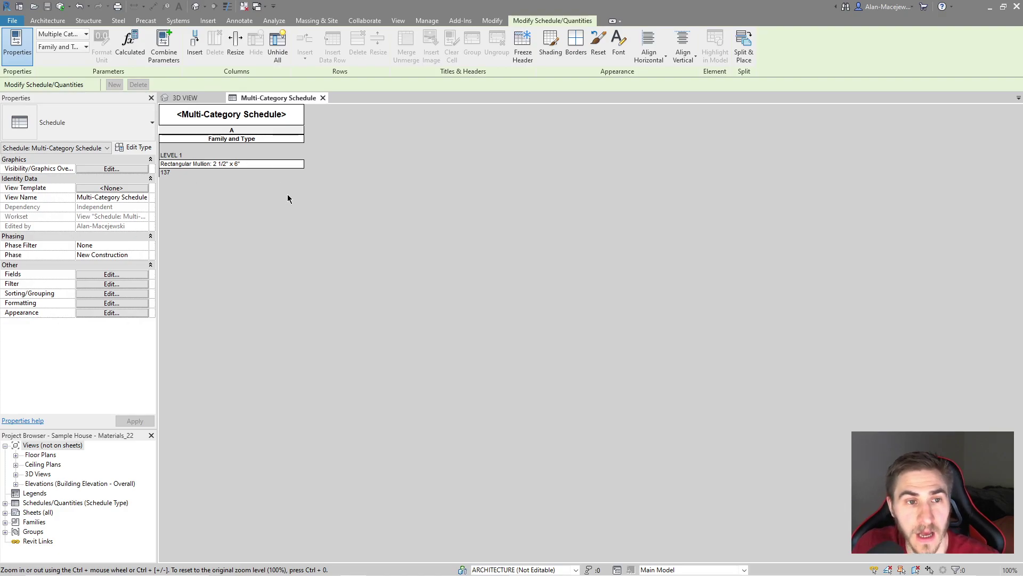
- From the 3D view, create a new workset named SITE, visible in all views, without making it the active workset
click(195, 98)
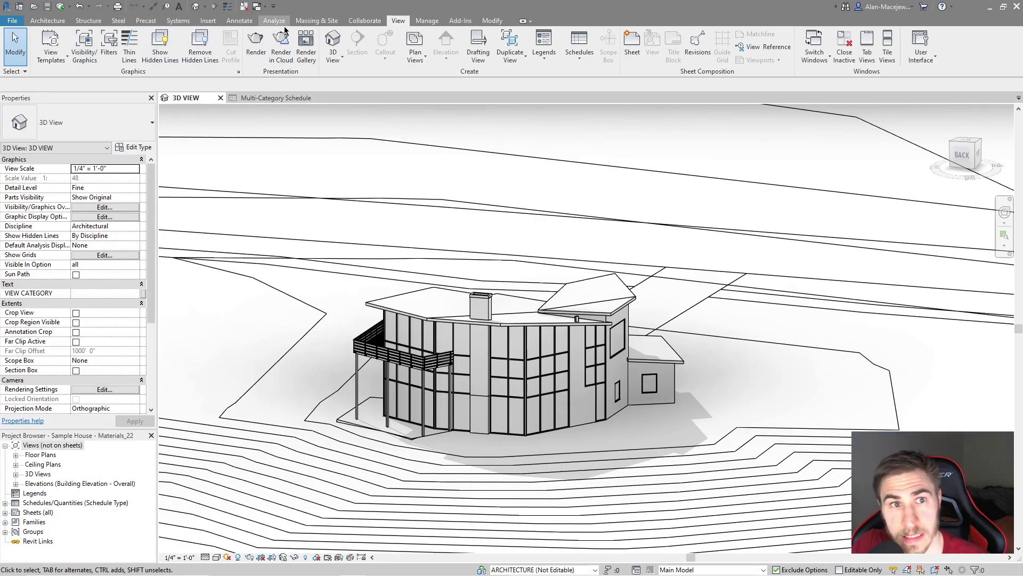
click(357, 25)
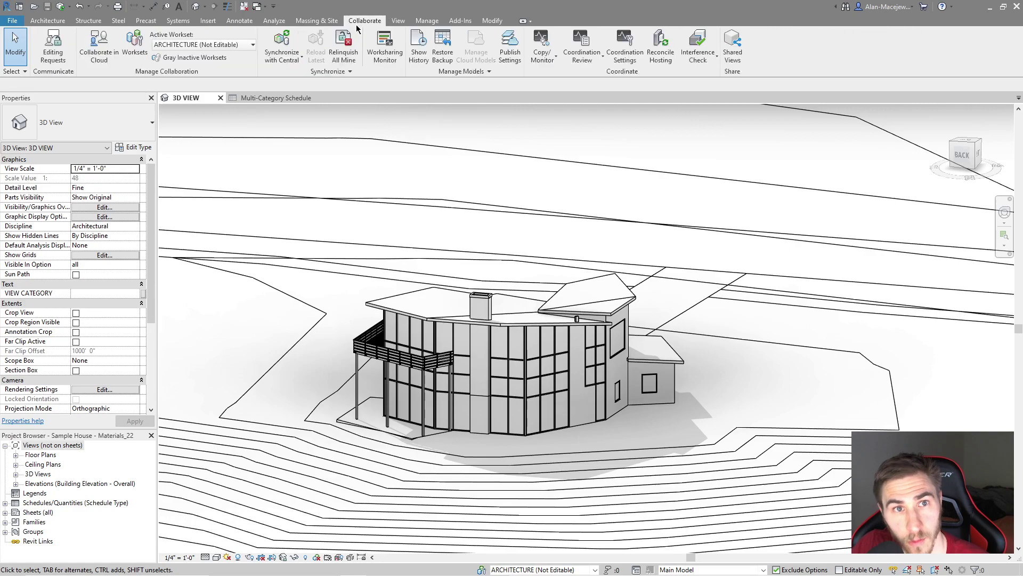
click(135, 63)
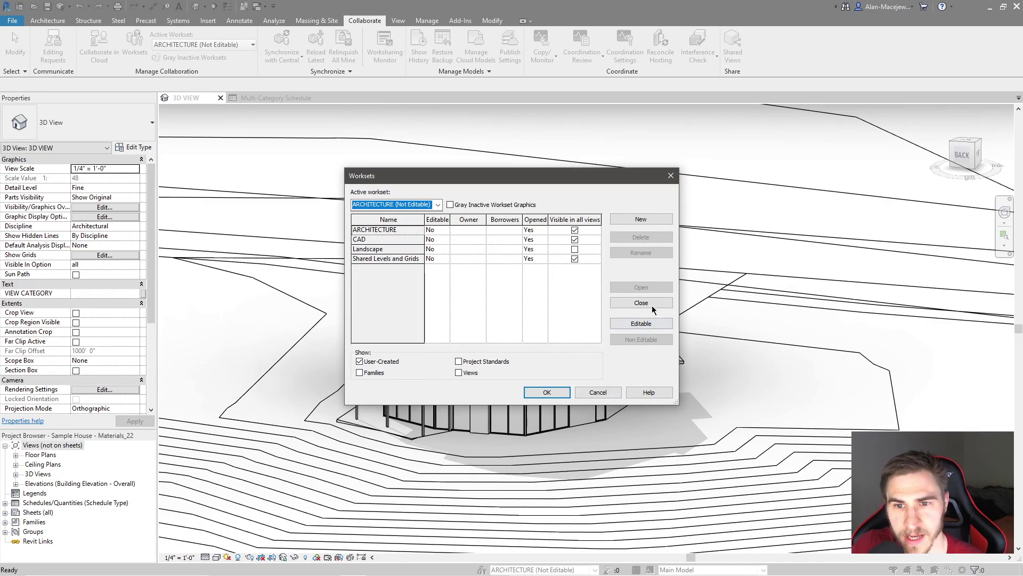
click(636, 220)
text(SITE)
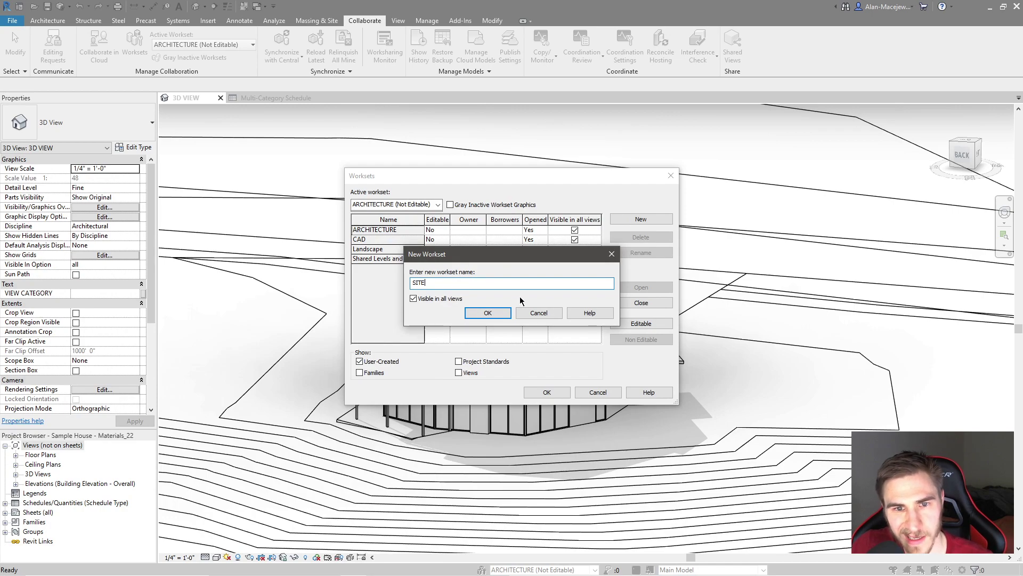
key(Return)
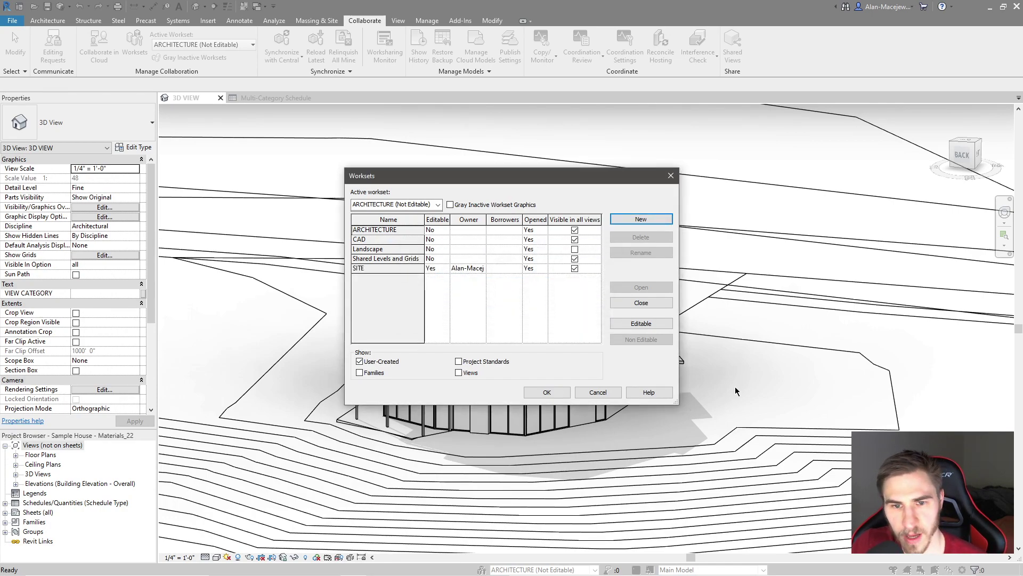
click(547, 392)
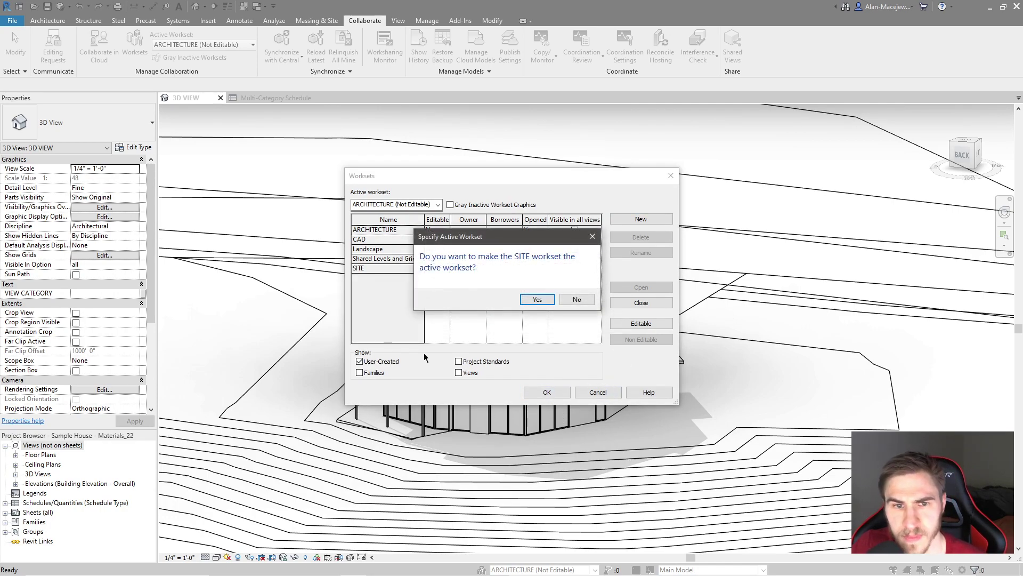
click(578, 300)
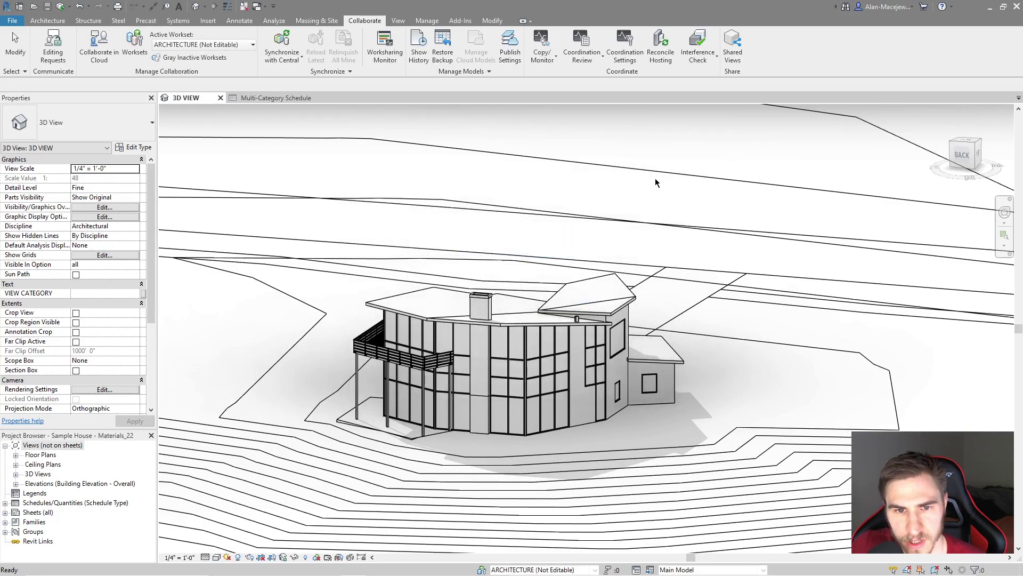
- Inspect the workset property of a vertical 2 1/2" x 6" Buttglazed mullion in the curtain wall beside the chimney
scroll(544, 314, down, 5)
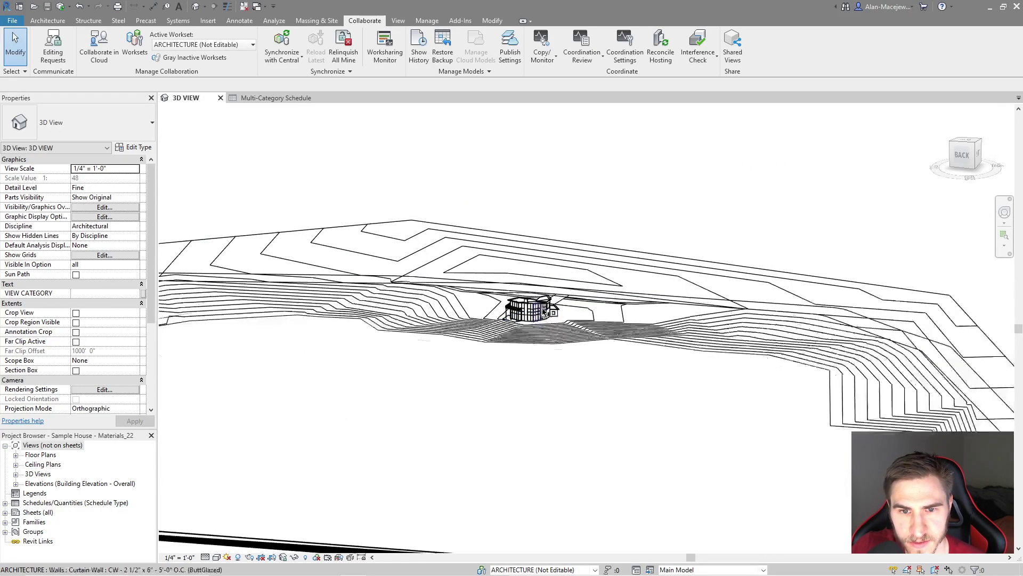
scroll(544, 313, up, 8)
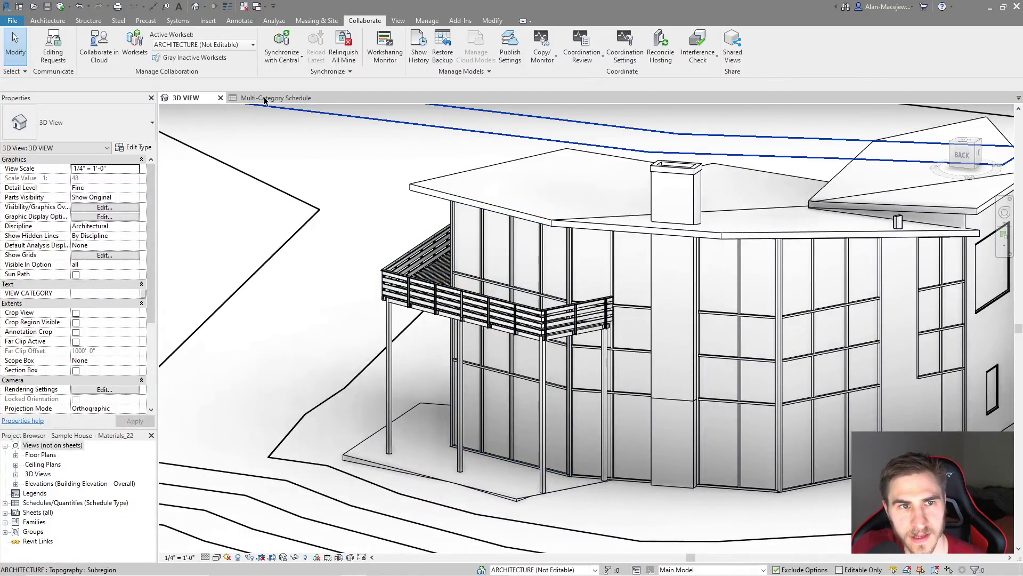
click(269, 98)
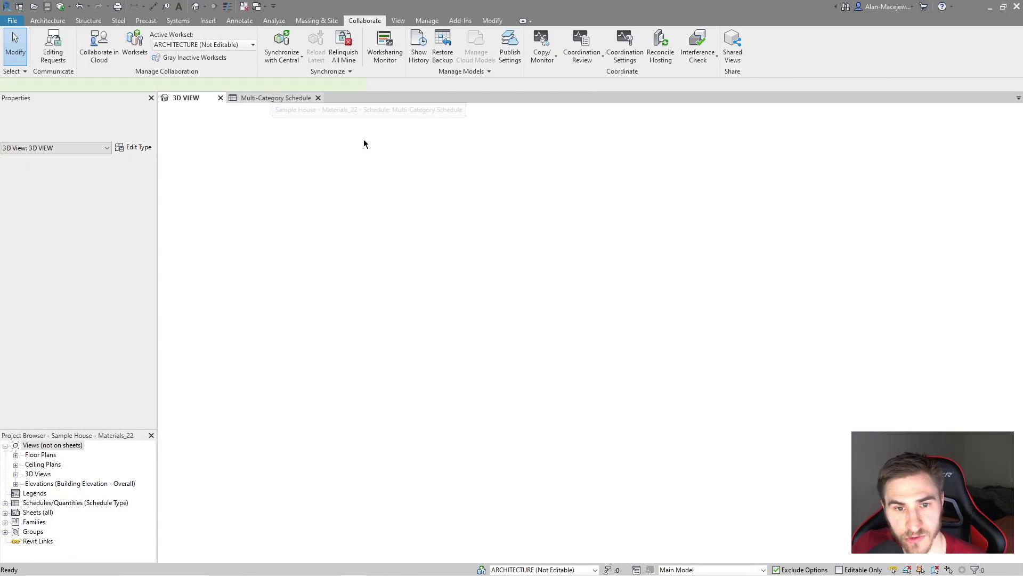
key(ctrl+Tab)
scroll(761, 335, down, 5)
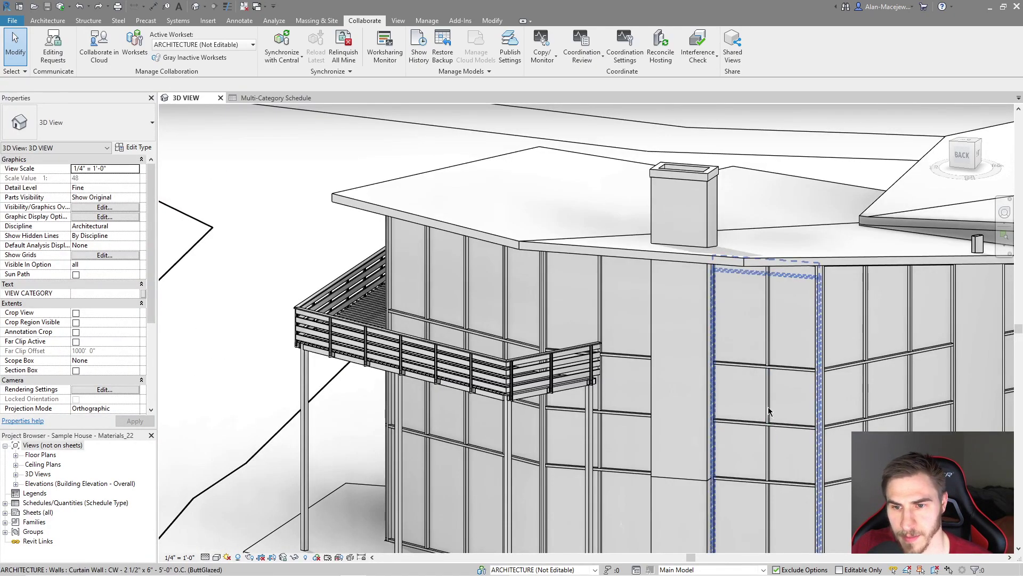
click(768, 400)
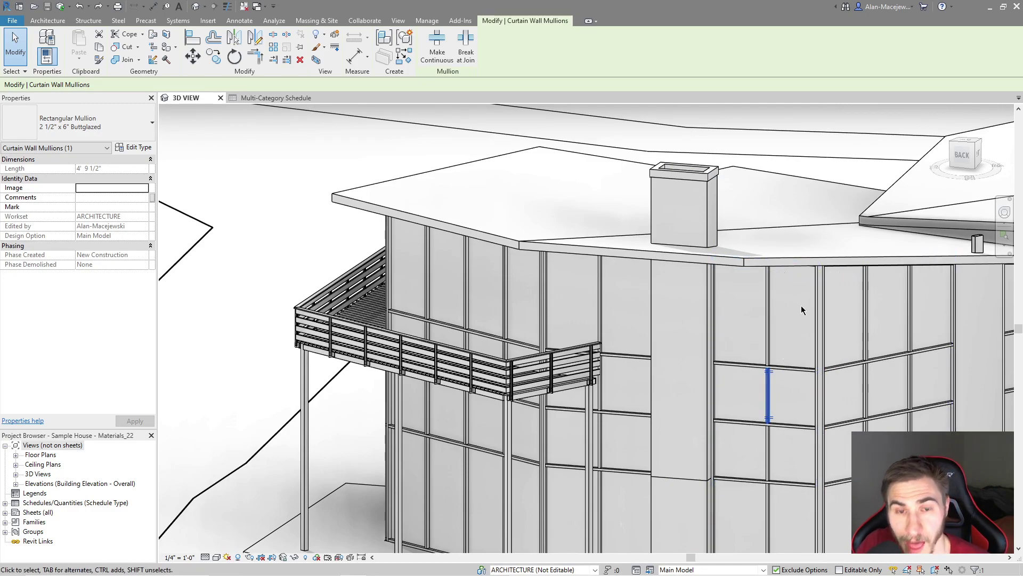
middle_drag(768, 411, 747, 406)
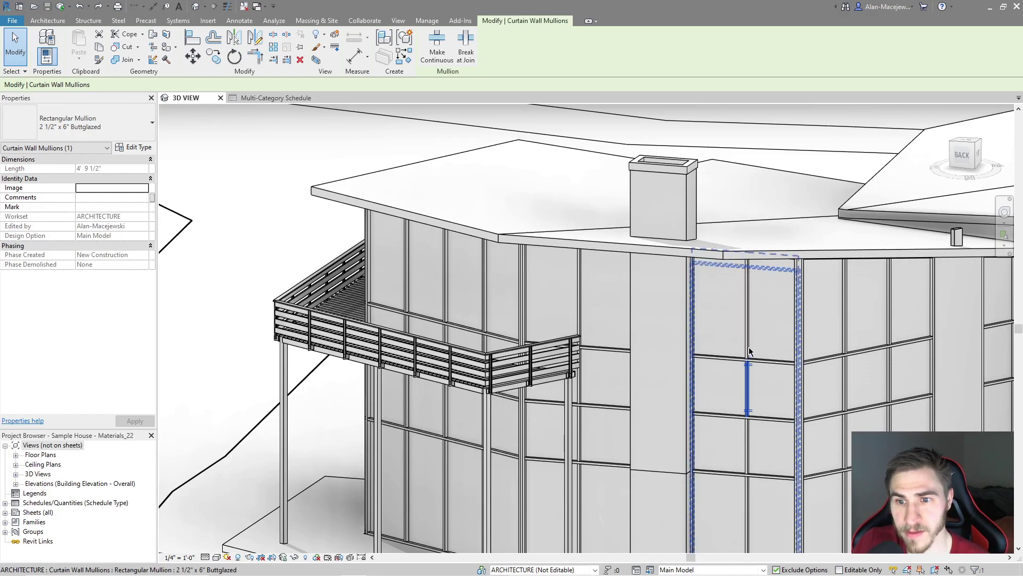
- Assign the curtain wall beside the chimney to the SITE workset and clear the selection
key(Tab)
click(761, 361)
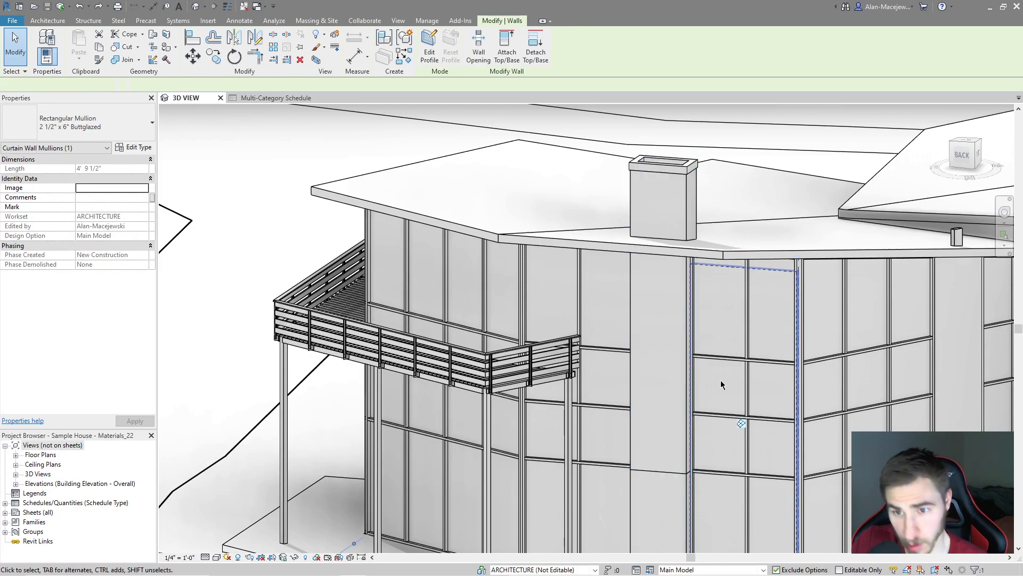
scroll(80, 325, down, 3)
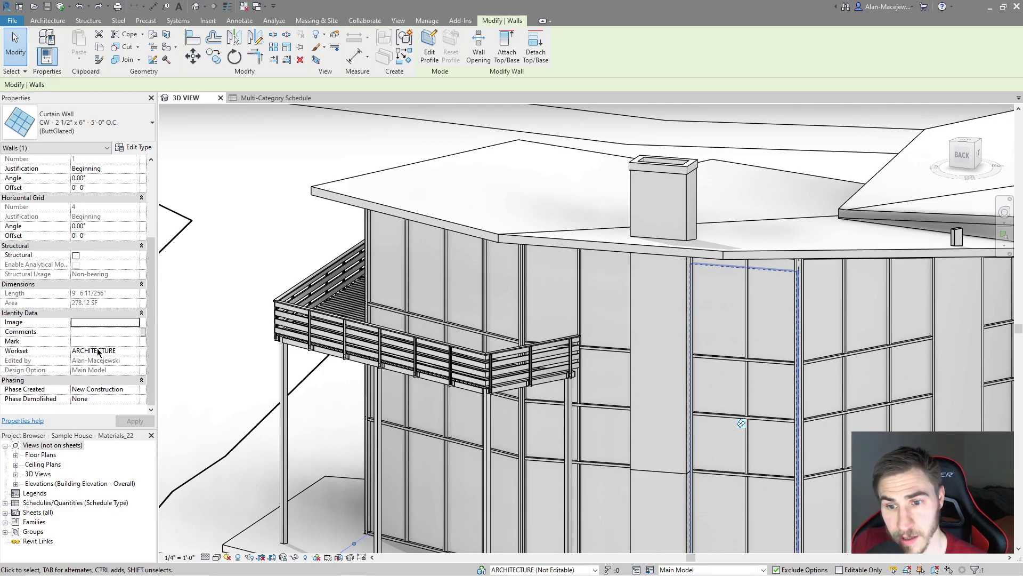
click(134, 353)
click(84, 382)
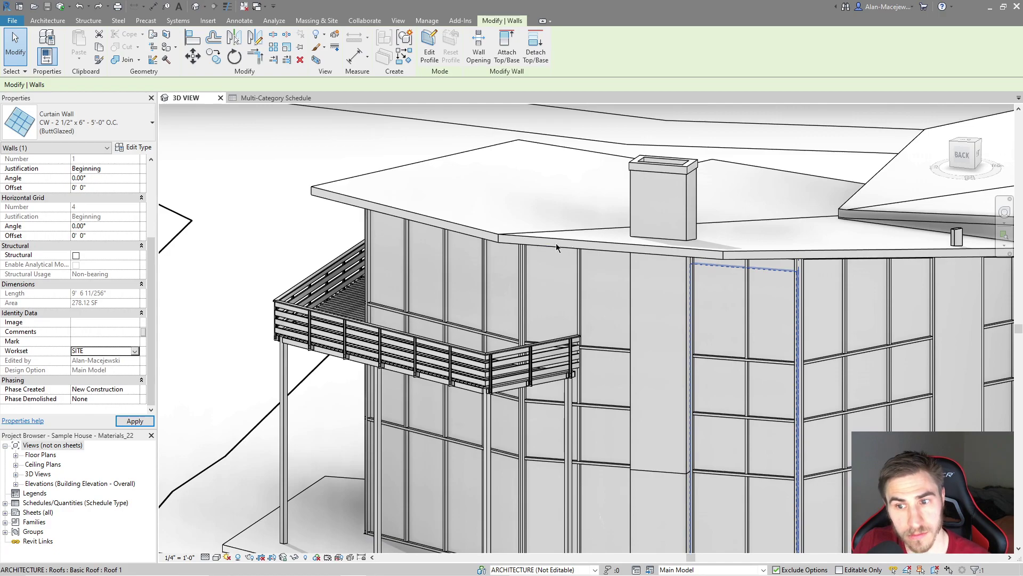
key(Escape)
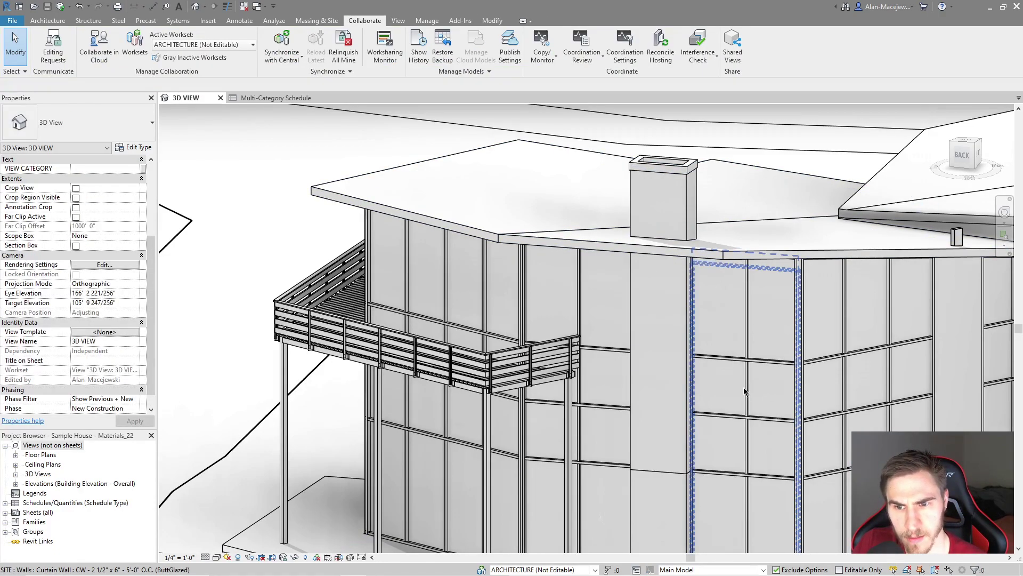
- Check the workset of the same mullion beside the chimney and look at the multi-category schedule again
click(747, 389)
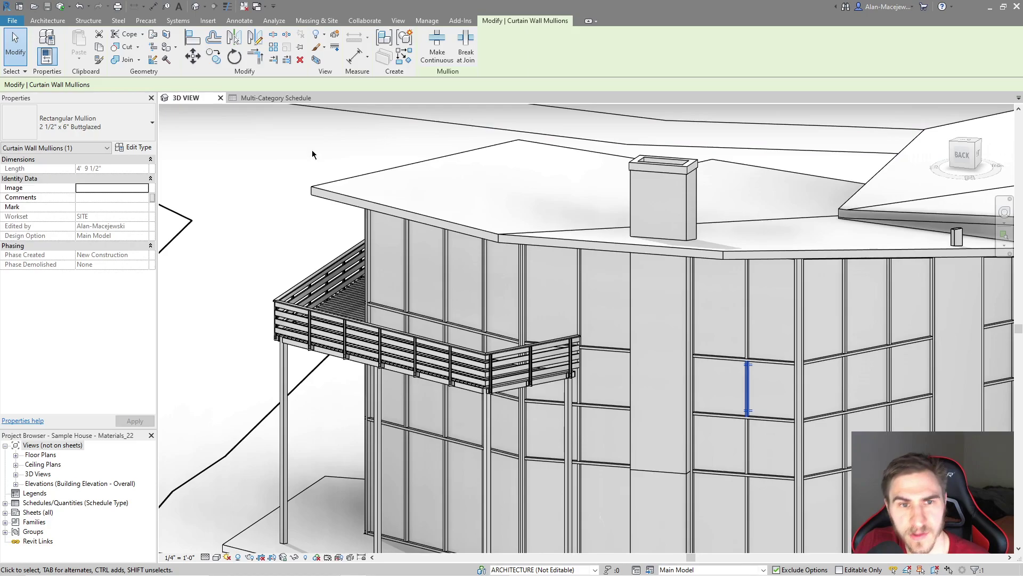
scroll(427, 379, down, 2)
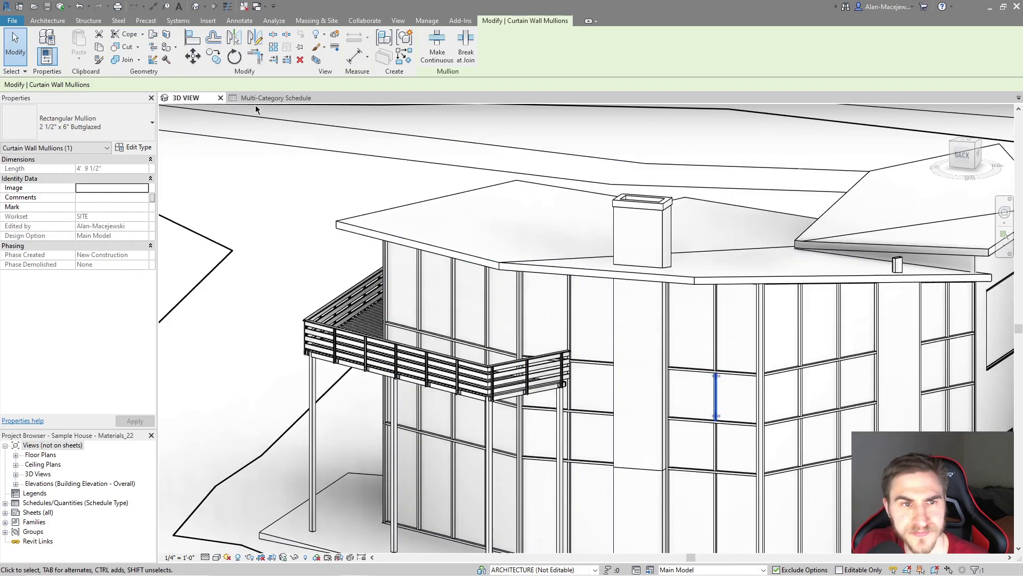
click(284, 101)
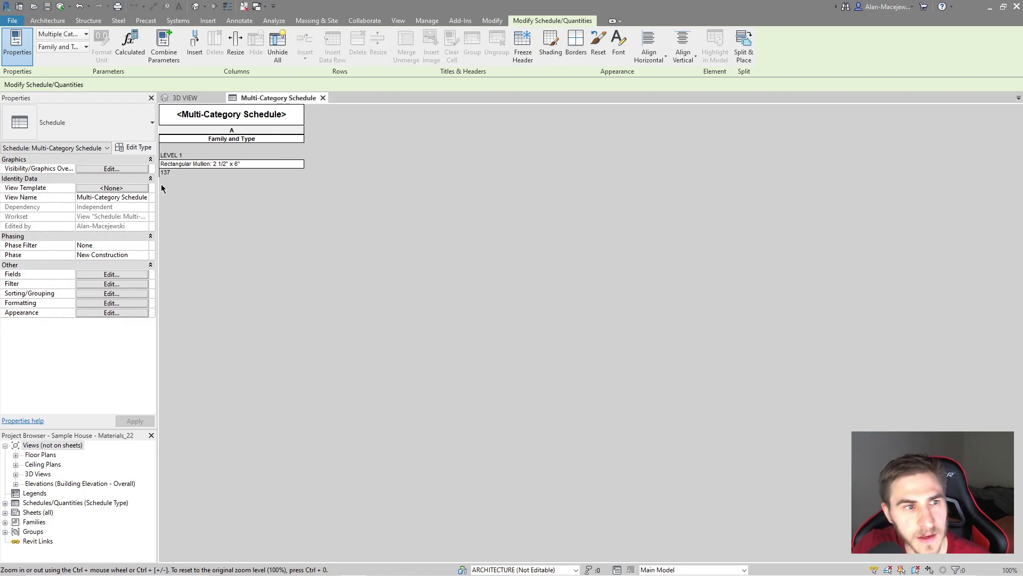
- Assign the two remaining curtain walls farther from the chimney on the same facade to the SITE workset, and return to the schedule
click(186, 98)
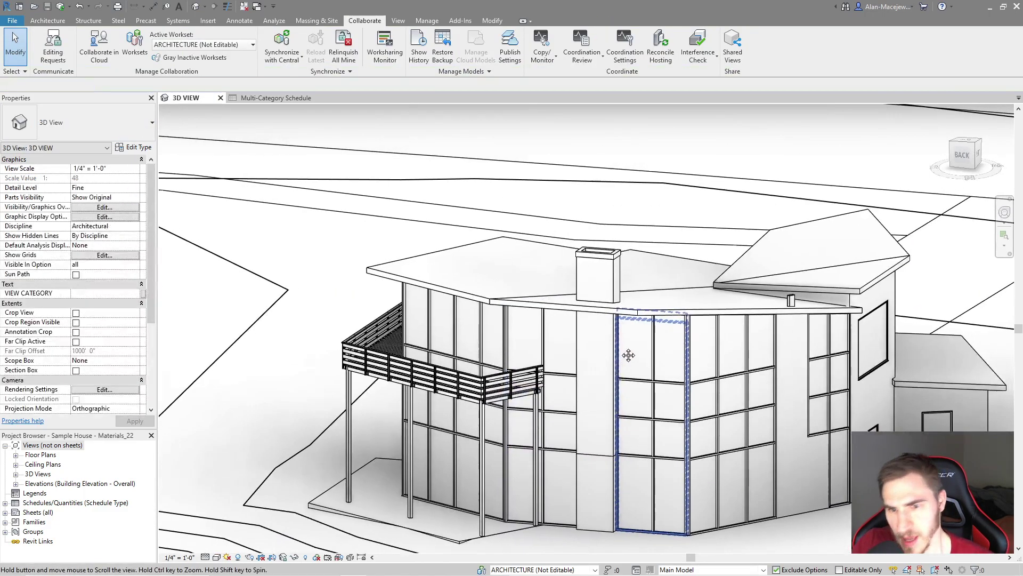
click(730, 367)
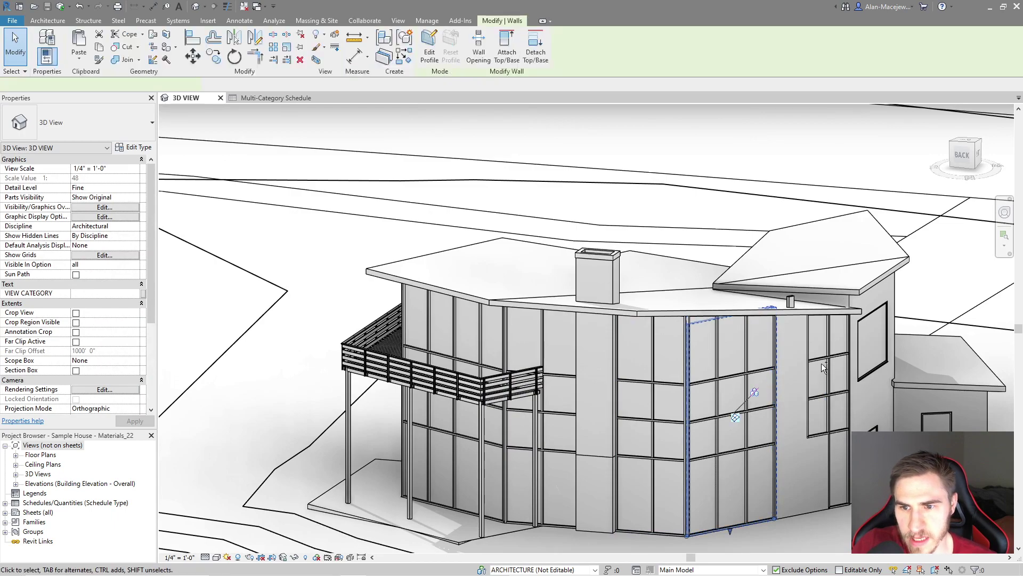
ctrl+click(676, 395)
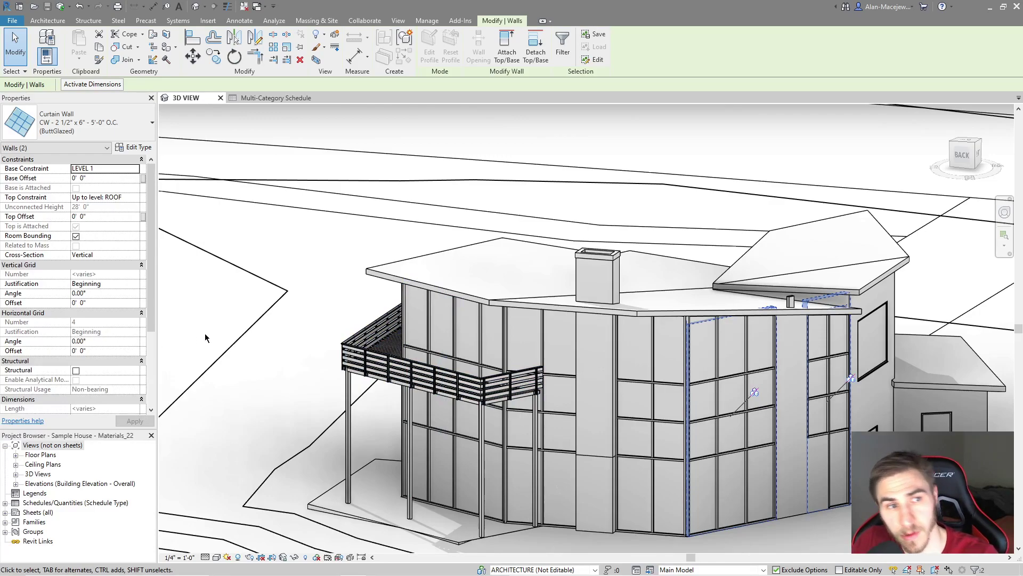
scroll(51, 248, down, 3)
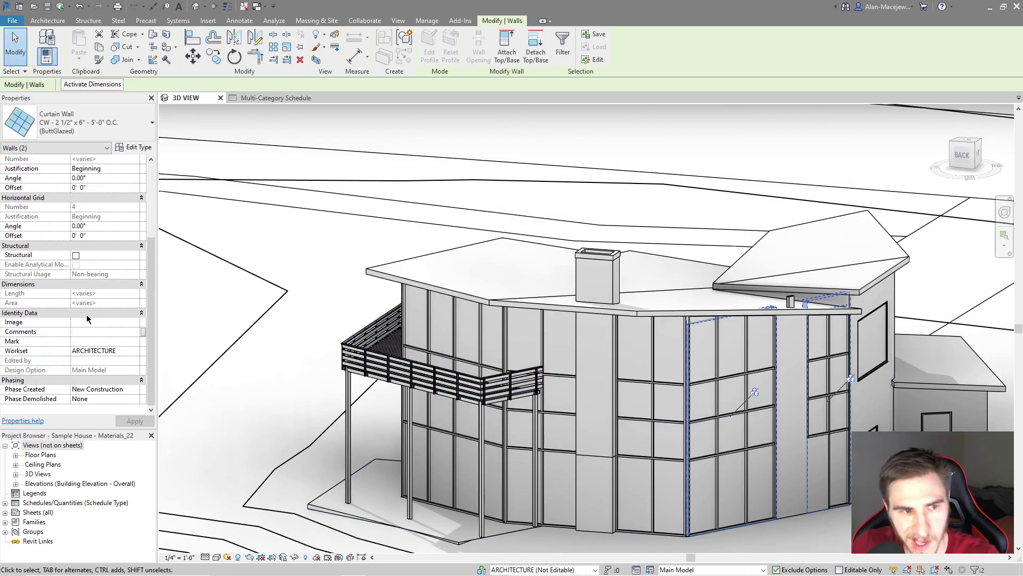
click(137, 353)
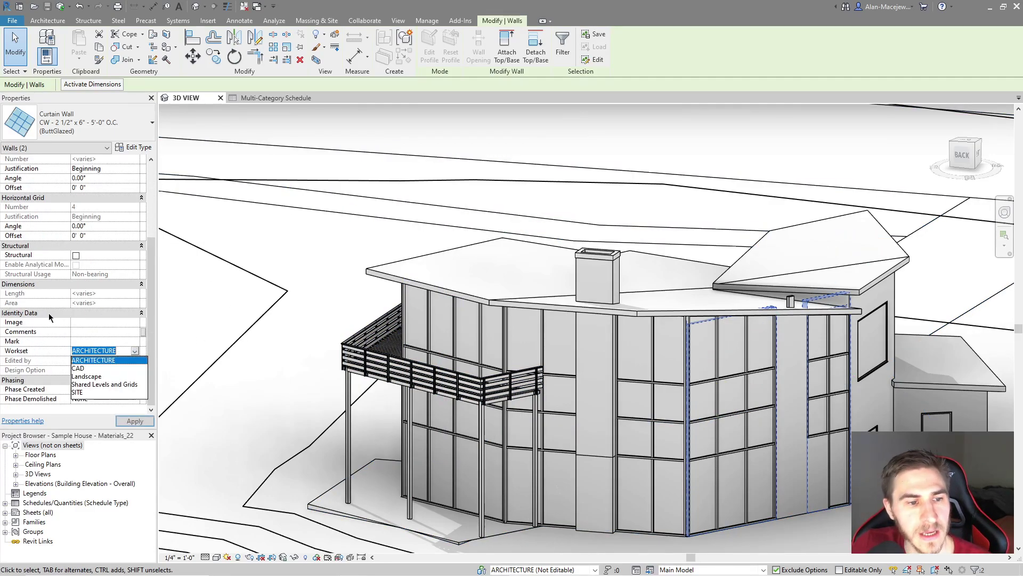
click(88, 394)
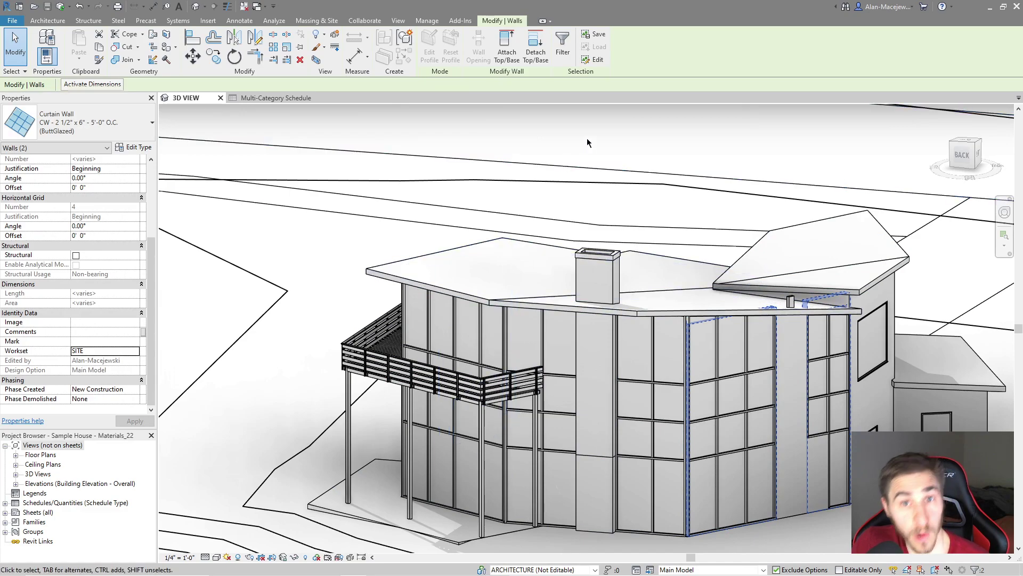
key(Escape)
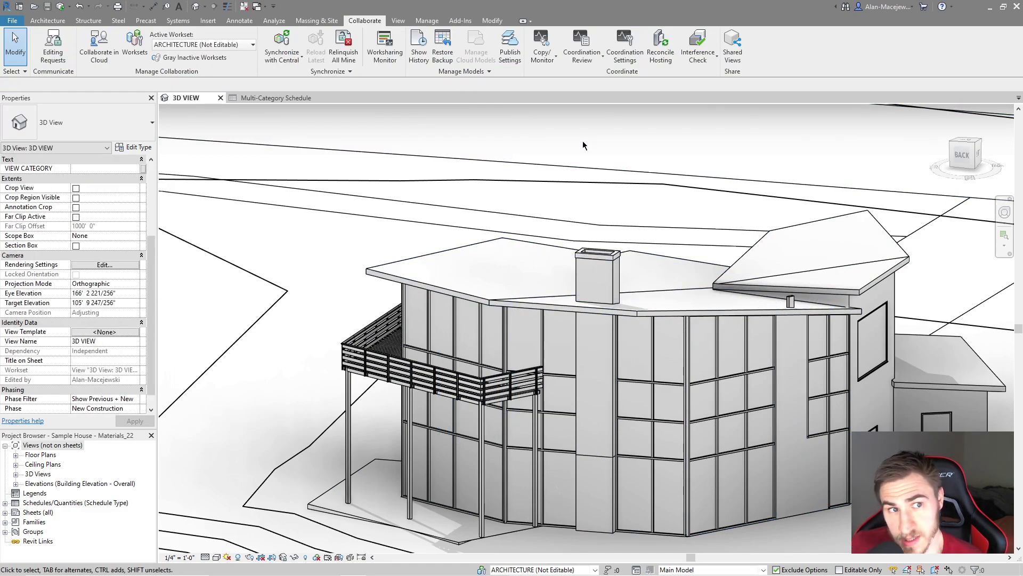
click(278, 97)
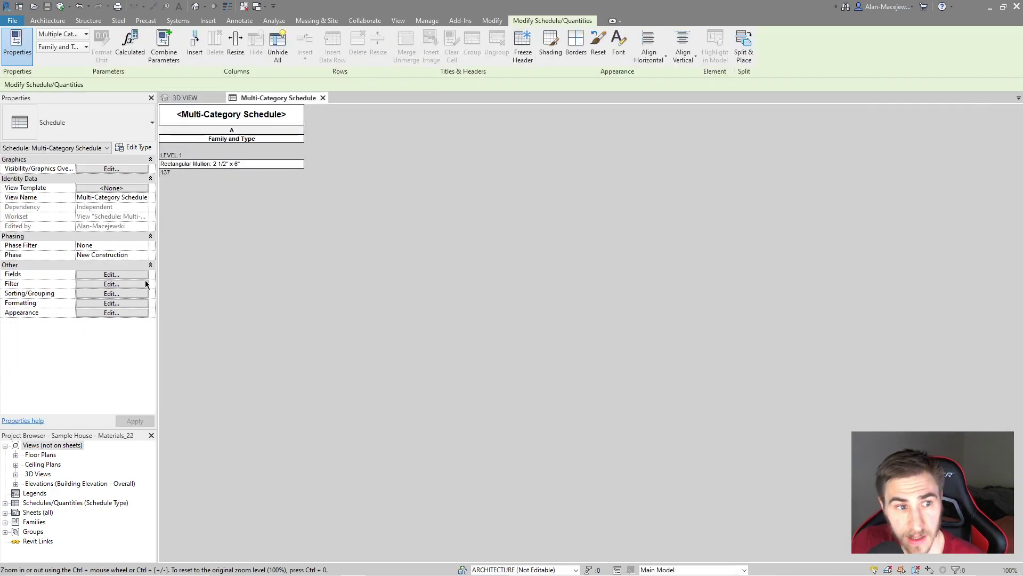
- Add the Workset parameter to the multi-category schedule's scheduled fields
click(109, 277)
scroll(453, 318, down, 15)
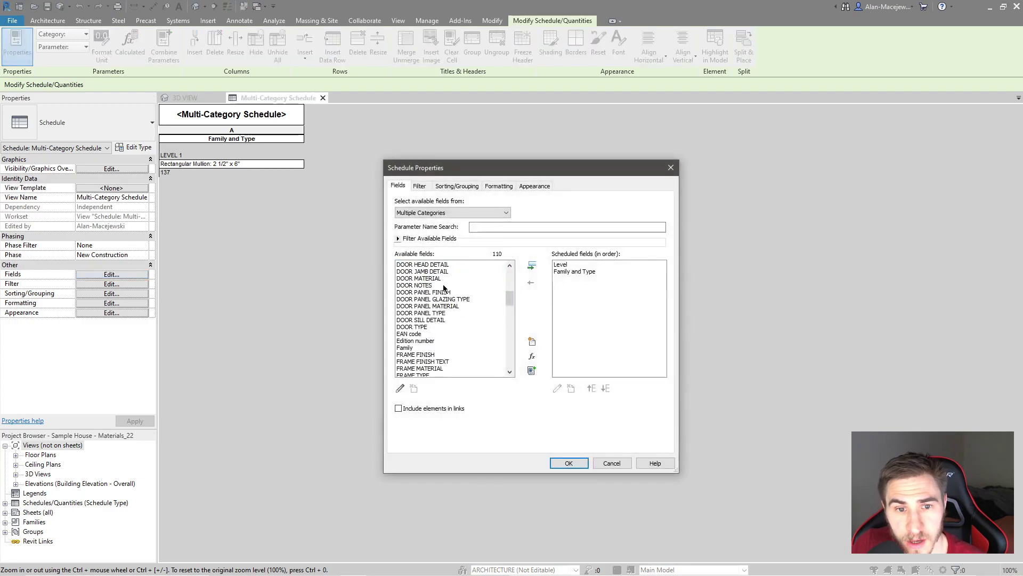
scroll(452, 314, down, 10)
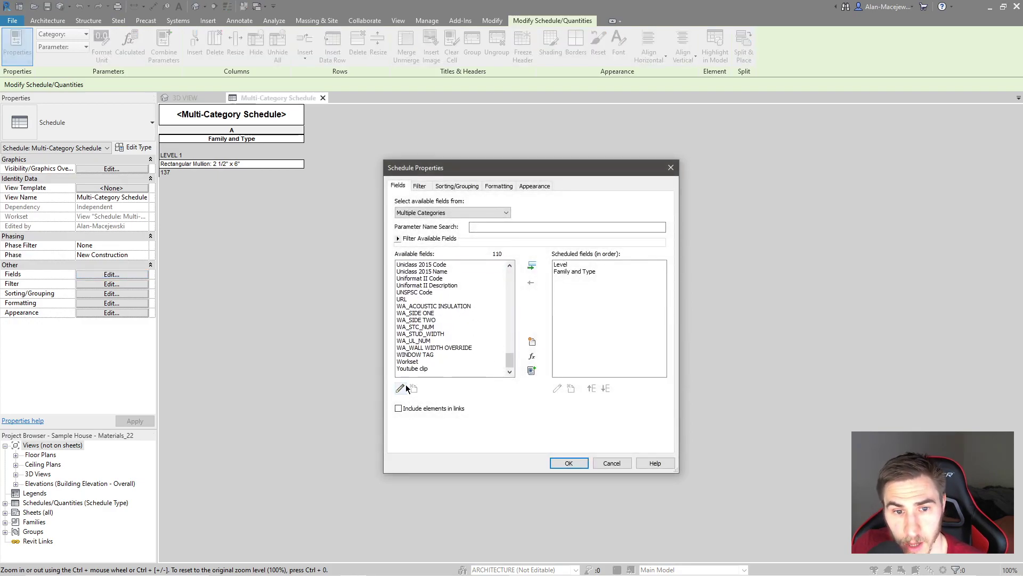
click(421, 361)
click(530, 269)
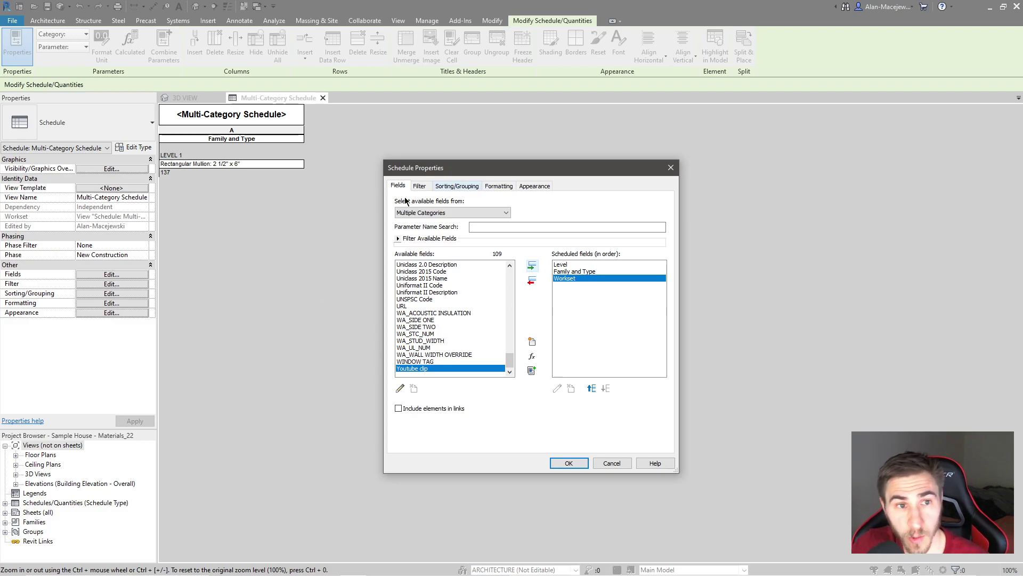
click(568, 464)
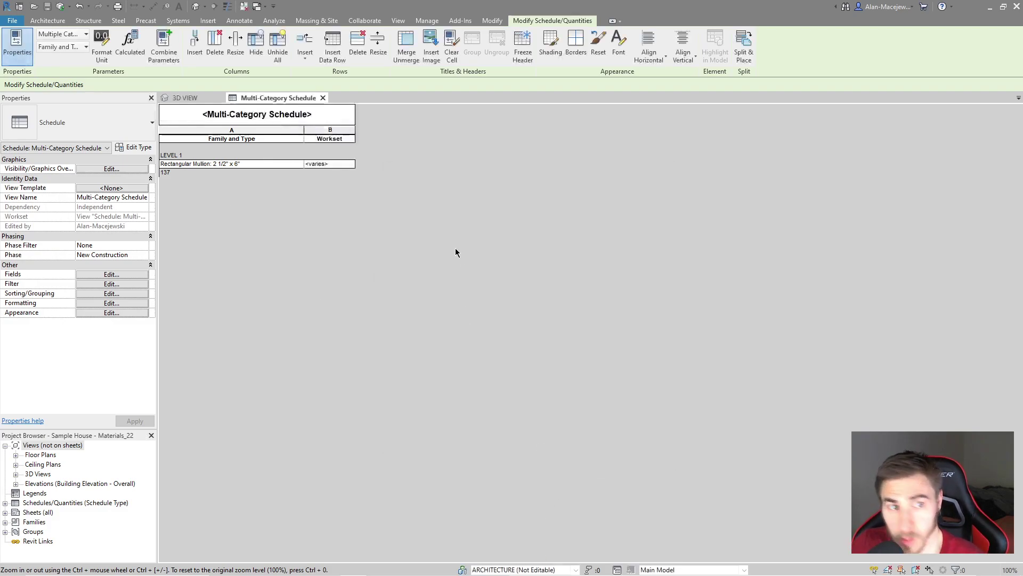
- Examine the Workset value of the mullion row in the schedule and glance at the curtain walls in the 3D view
click(323, 165)
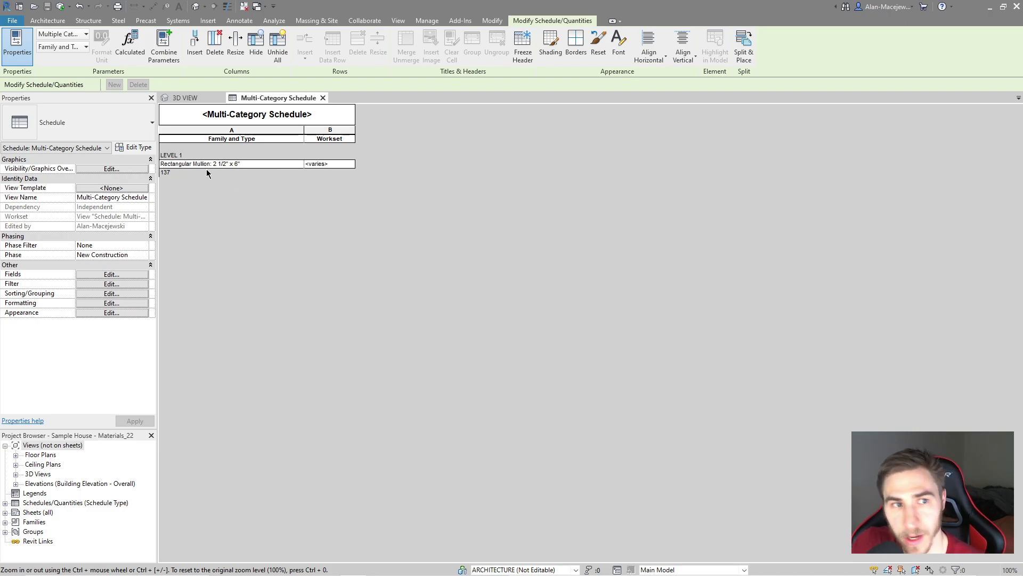
ctrl+scroll(208, 169, up, 4)
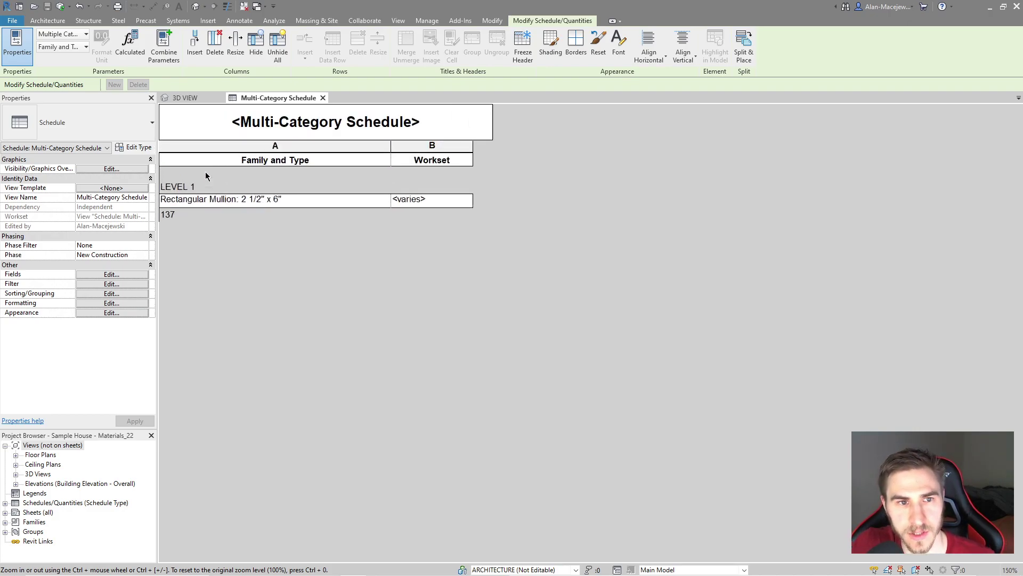
ctrl+scroll(329, 237, up, 1)
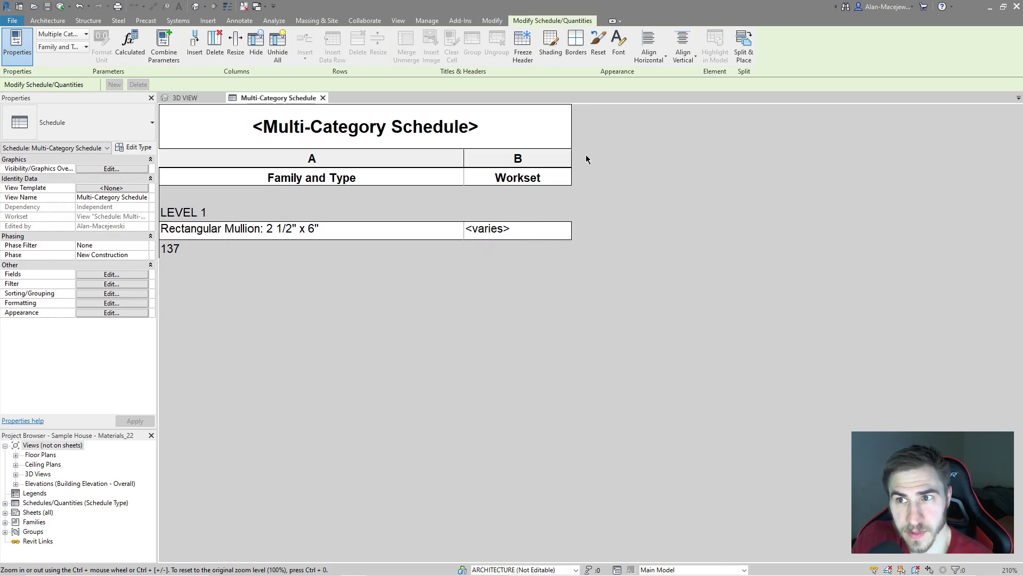
click(190, 98)
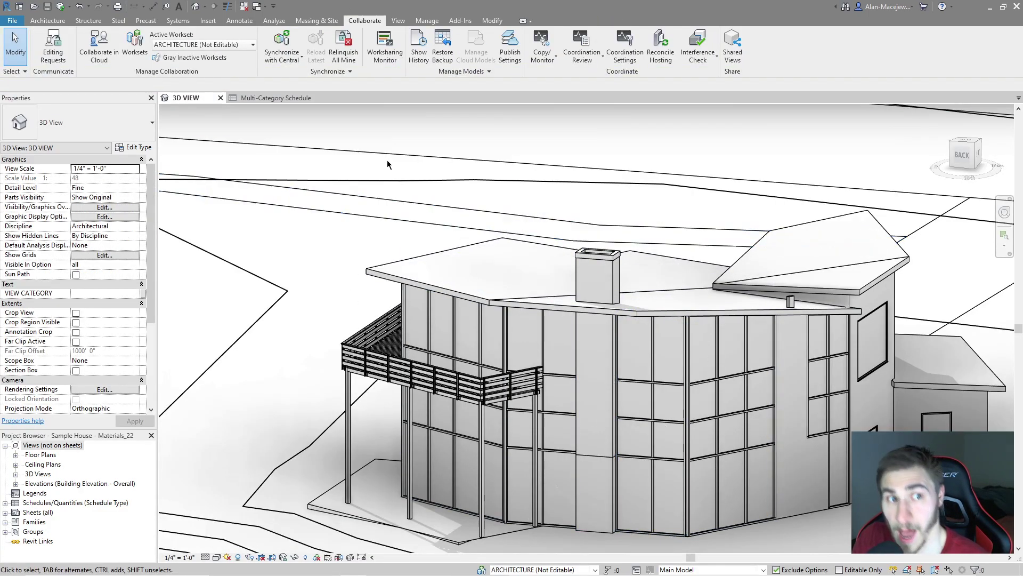
click(274, 98)
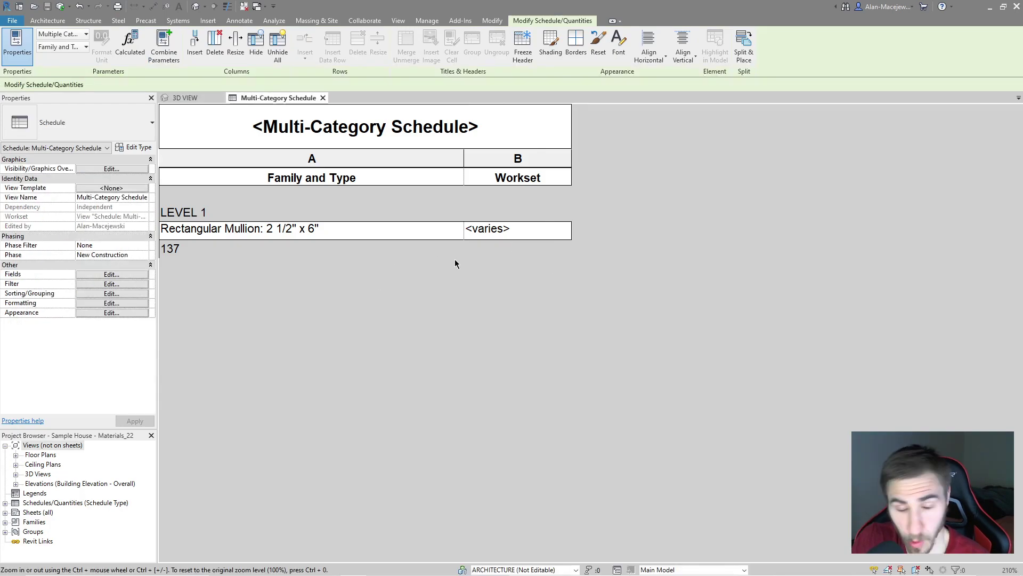
click(549, 237)
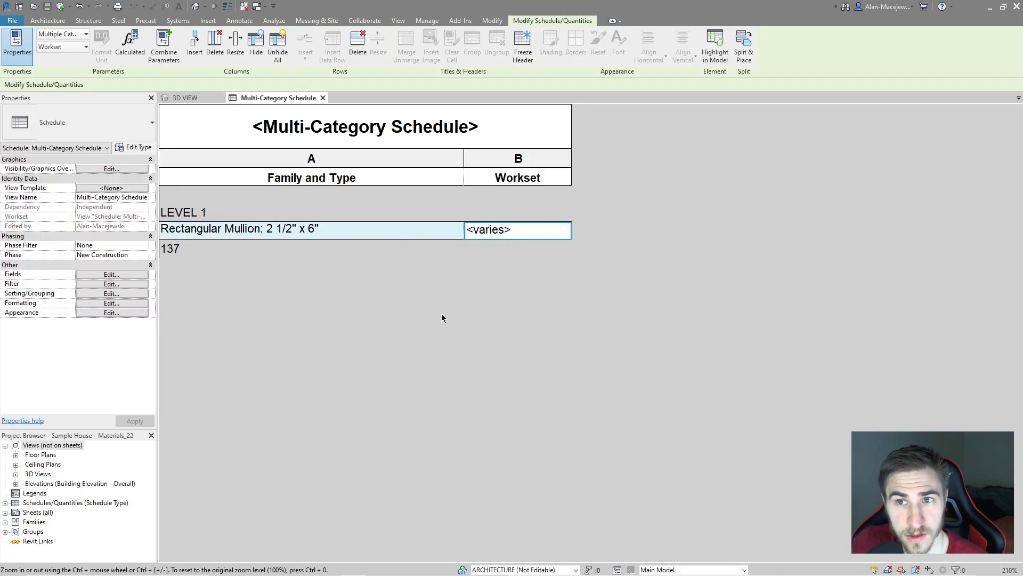
- Try ERRORSTOP as the custom text indicating multiple values for the schedule's Workset field
click(112, 303)
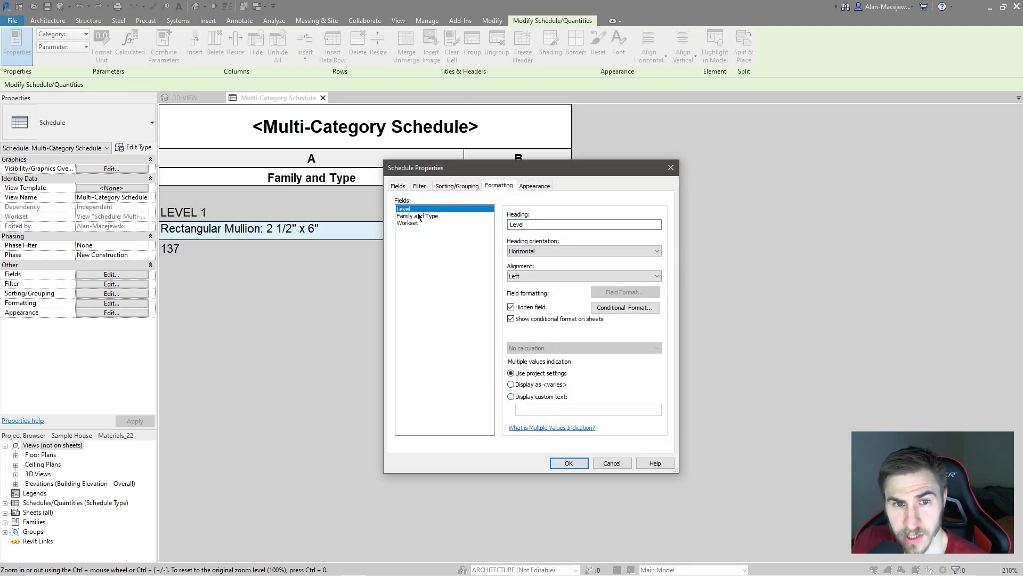
drag(436, 172, 659, 132)
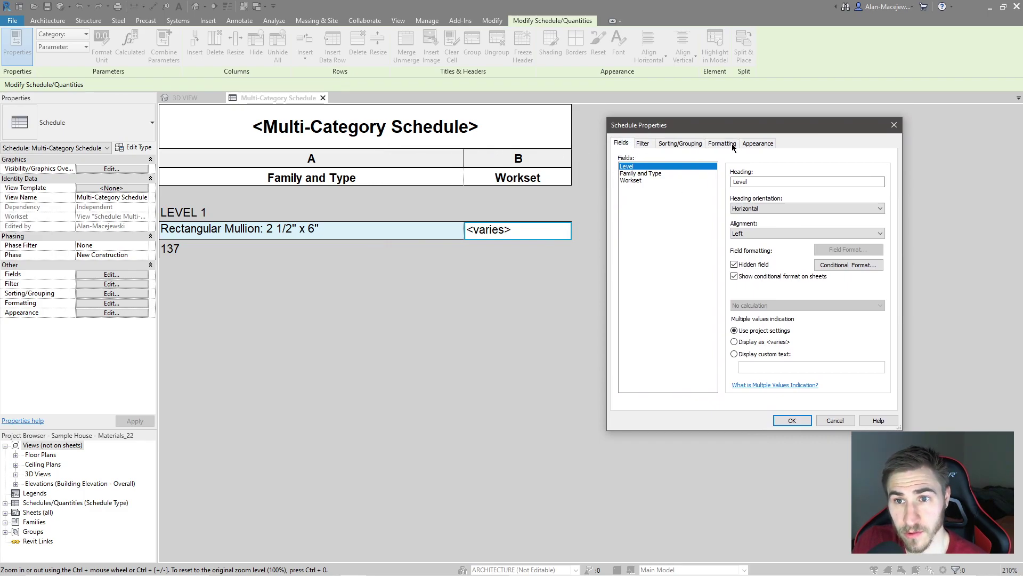
click(641, 173)
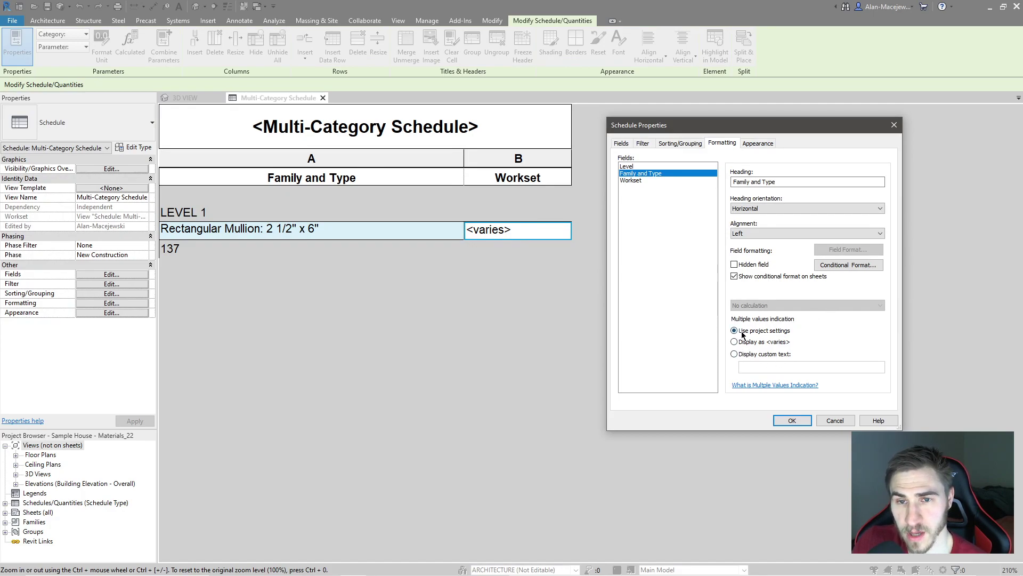
click(634, 181)
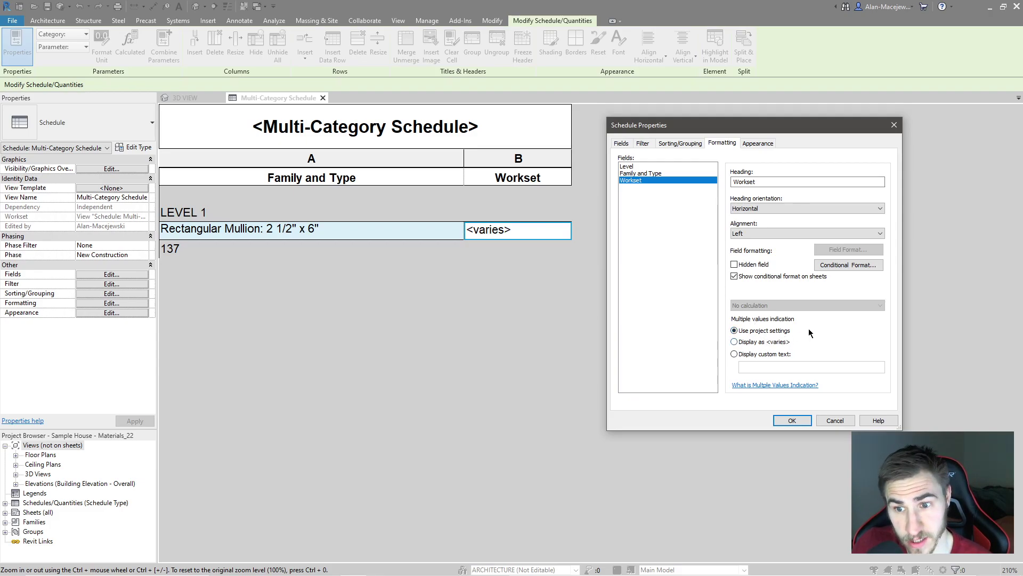
click(747, 361)
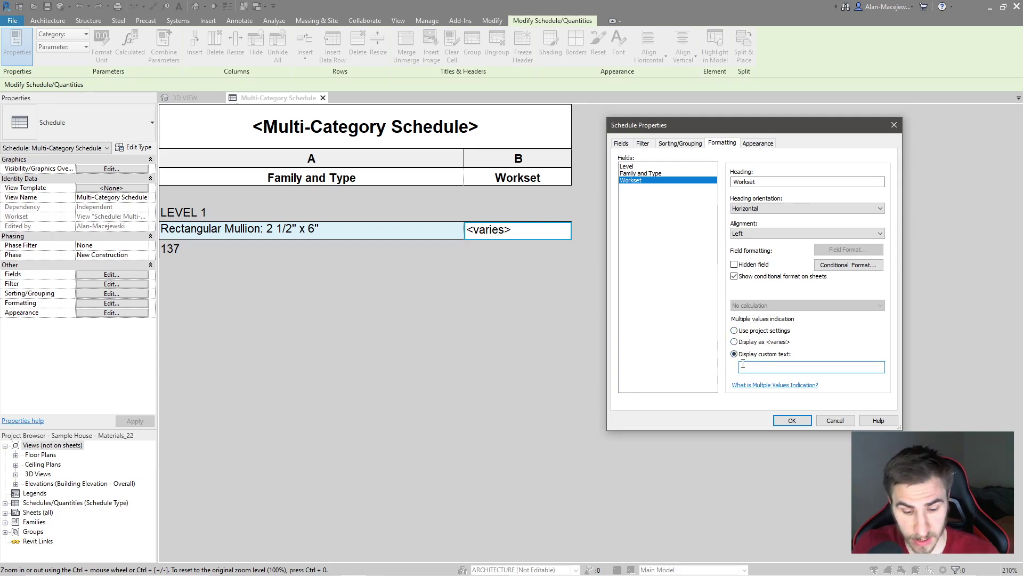
text(ERRORSTOP)
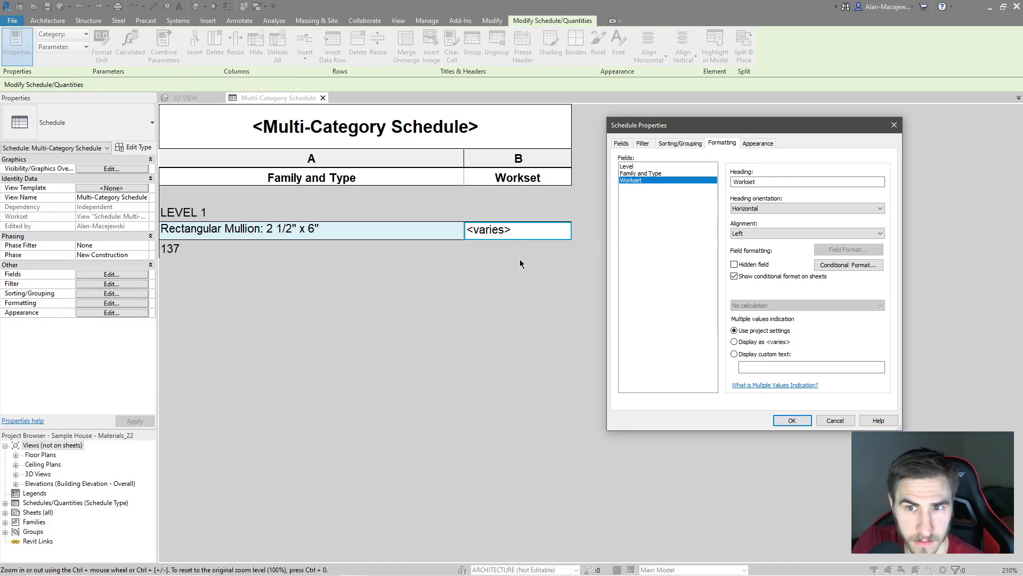
- Itemize every instance in the multi-category schedule's sorting and grouping settings
drag(667, 130, 672, 119)
click(685, 132)
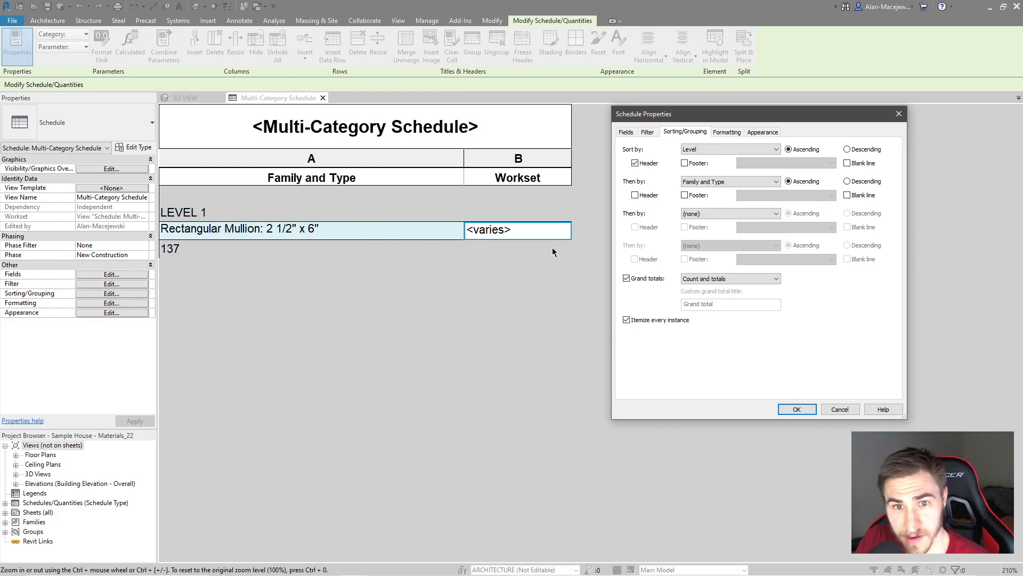
click(798, 409)
- Examine the workset values of the individual mullion rows from the beginning to the end of the itemized schedule
scroll(575, 292, down, 5)
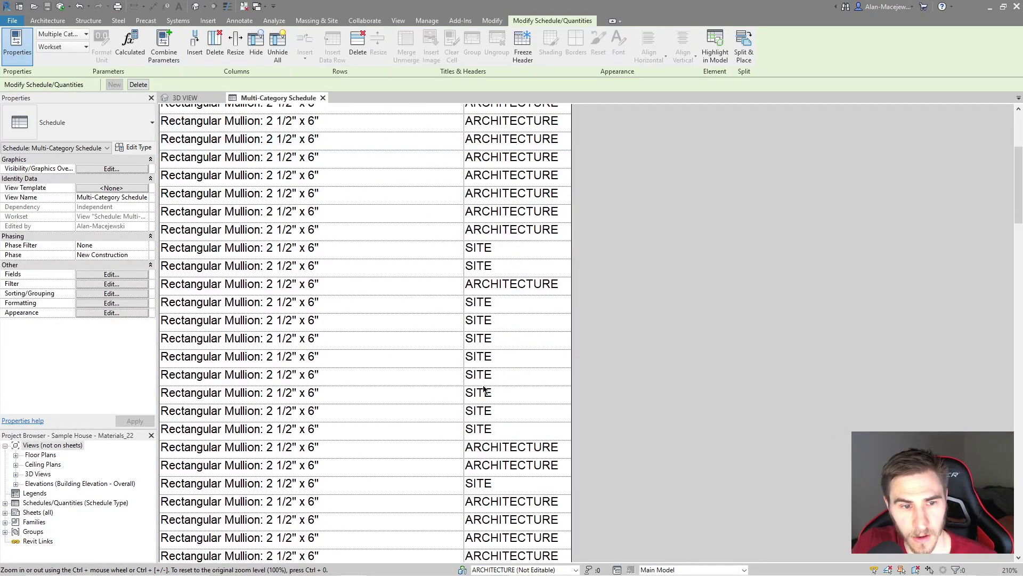
ctrl+scroll(486, 396, down, 6)
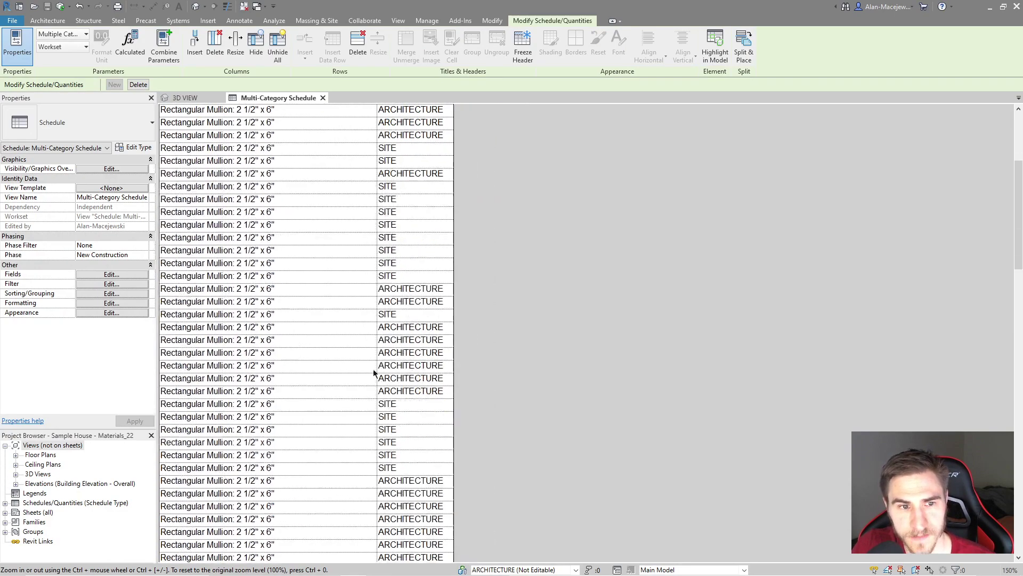
scroll(327, 385, up, 1)
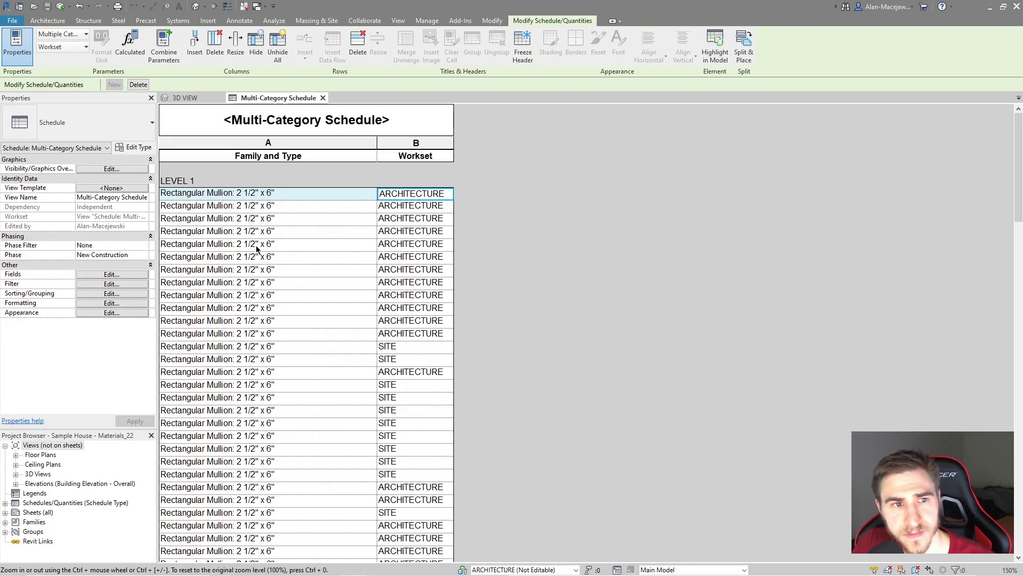
scroll(299, 226, down, 10)
ctrl+scroll(304, 229, down, 2)
scroll(320, 238, down, 10)
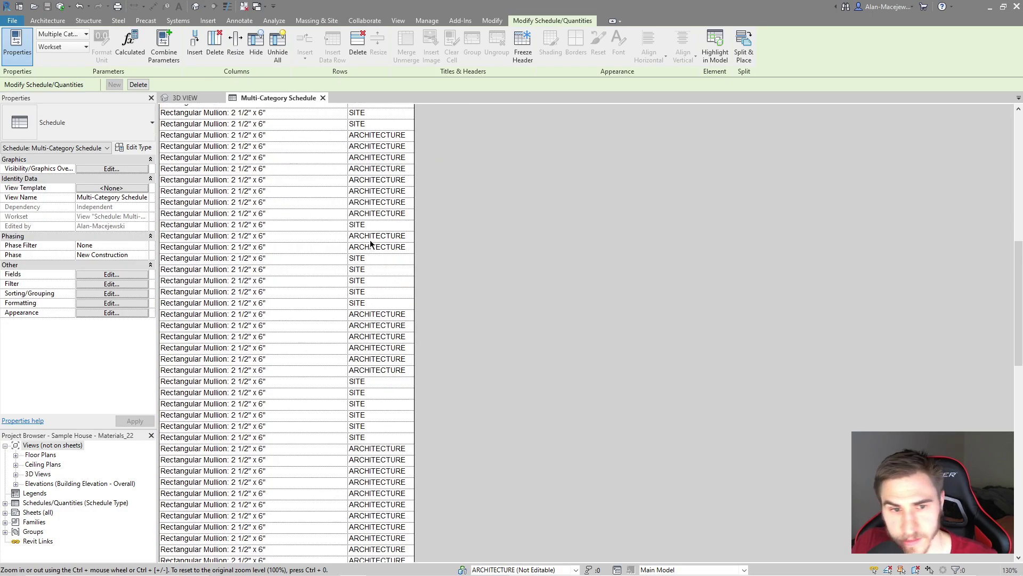
scroll(345, 245, down, 8)
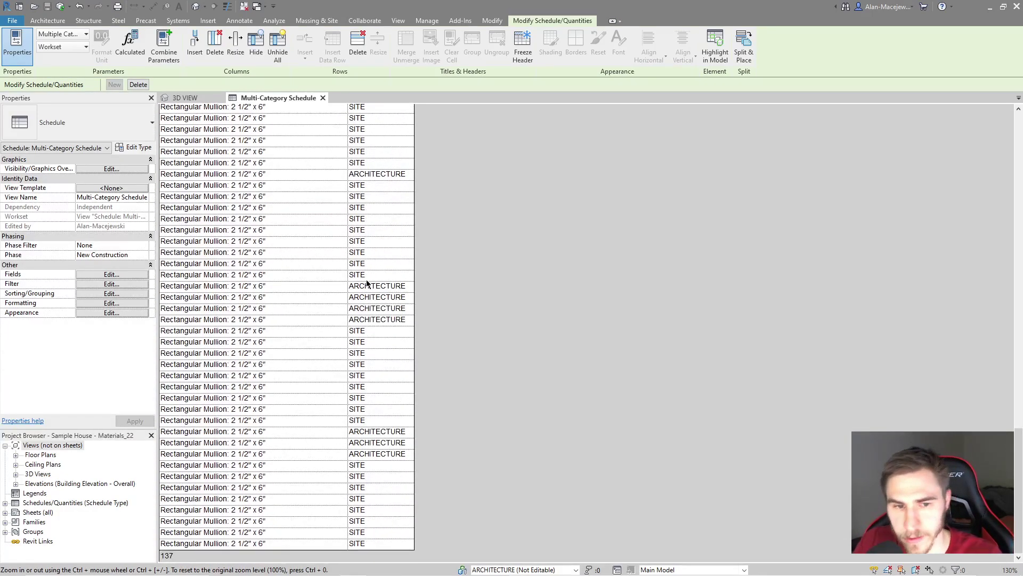
scroll(369, 532, up, 20)
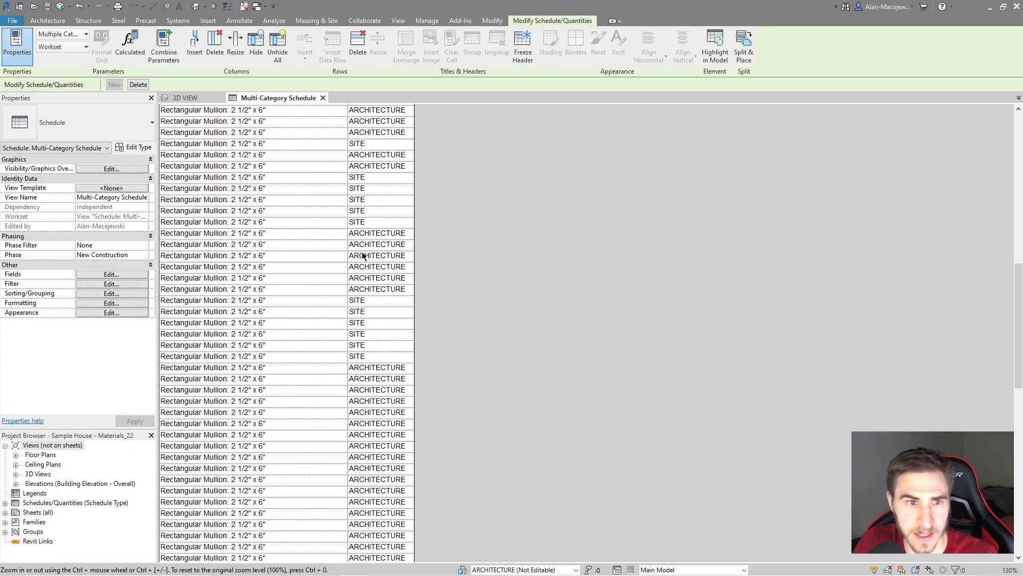
scroll(321, 285, up, 5)
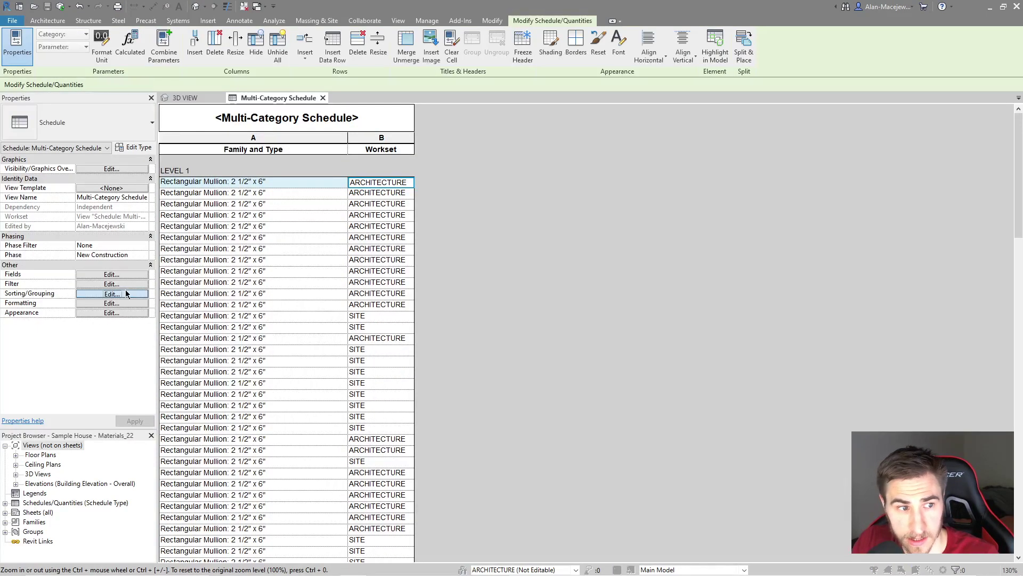
- Sort the schedule by Workset as the third criterion, after Level and Family and Type, and review the row order
click(111, 293)
click(728, 213)
click(736, 247)
click(797, 408)
scroll(398, 244, down, 5)
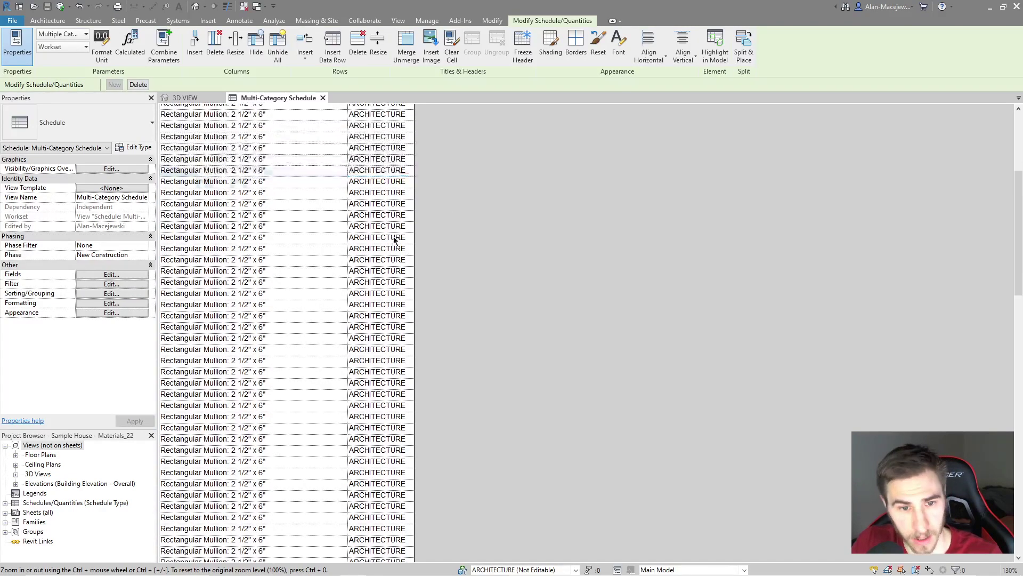
scroll(397, 244, down, 10)
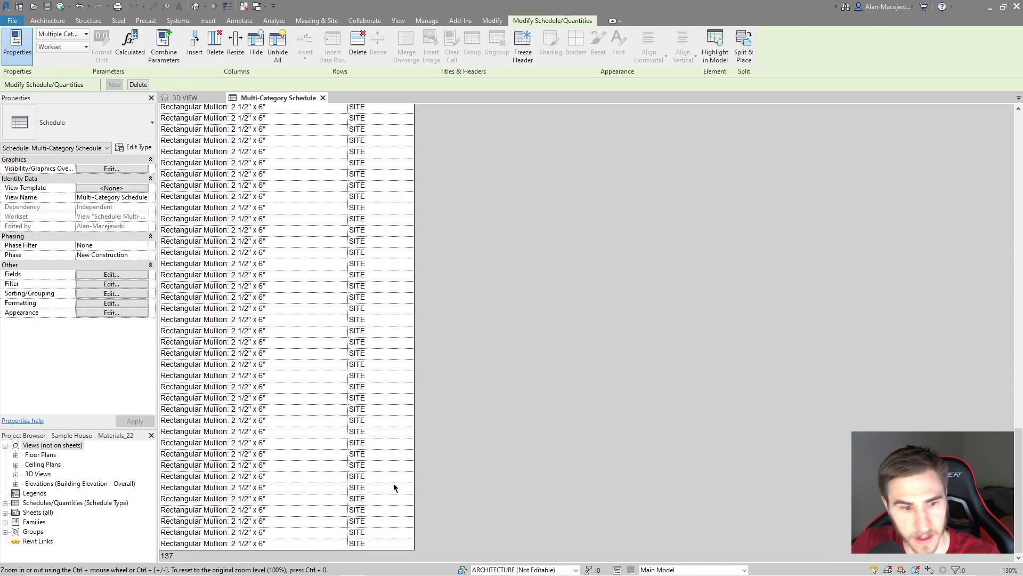
scroll(386, 446, up, 5)
- Give the Workset sorting level a header and a blank line, and review the resulting mullion groups in the schedule
click(111, 294)
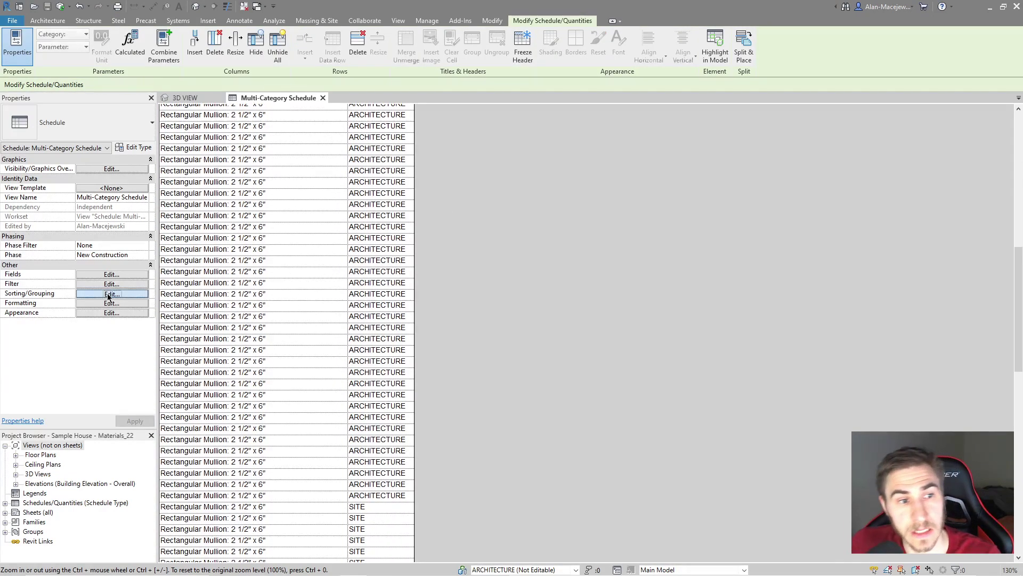
click(734, 130)
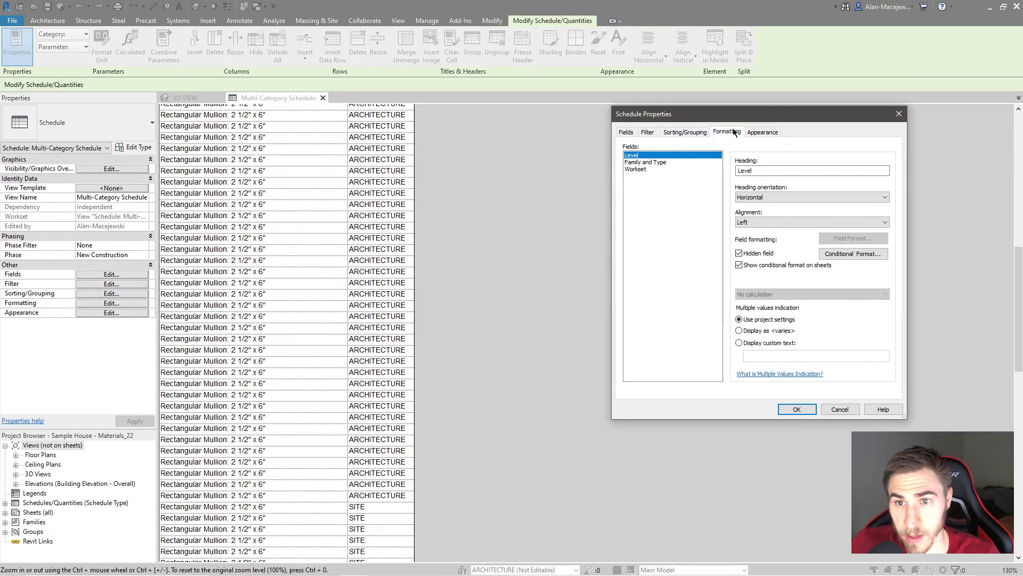
click(689, 131)
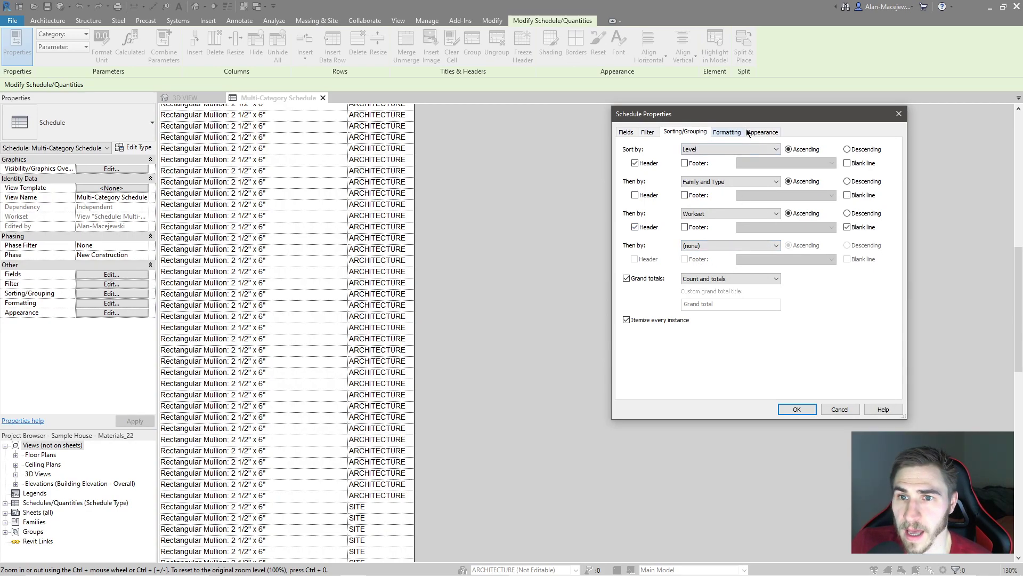
click(728, 133)
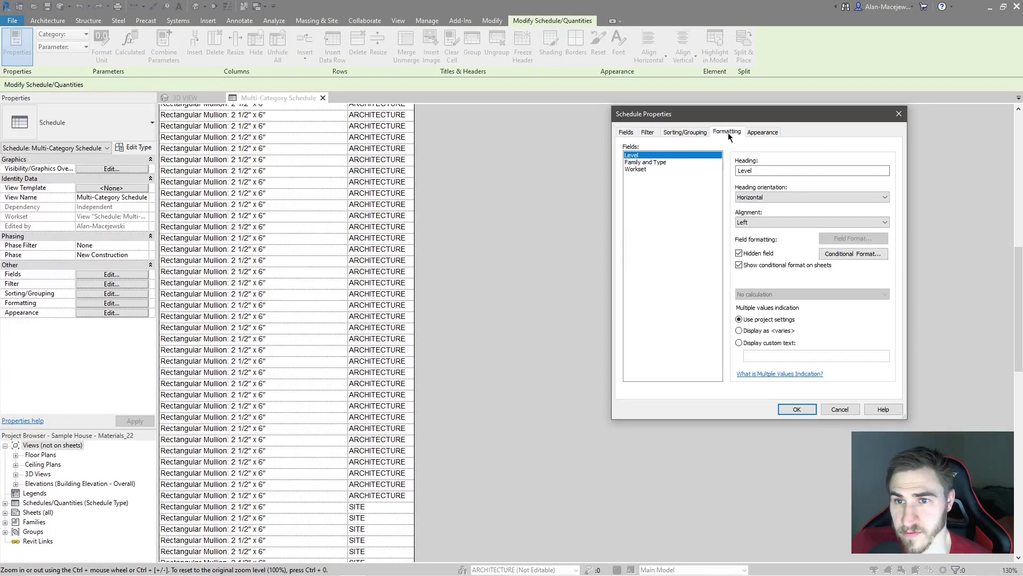
click(637, 169)
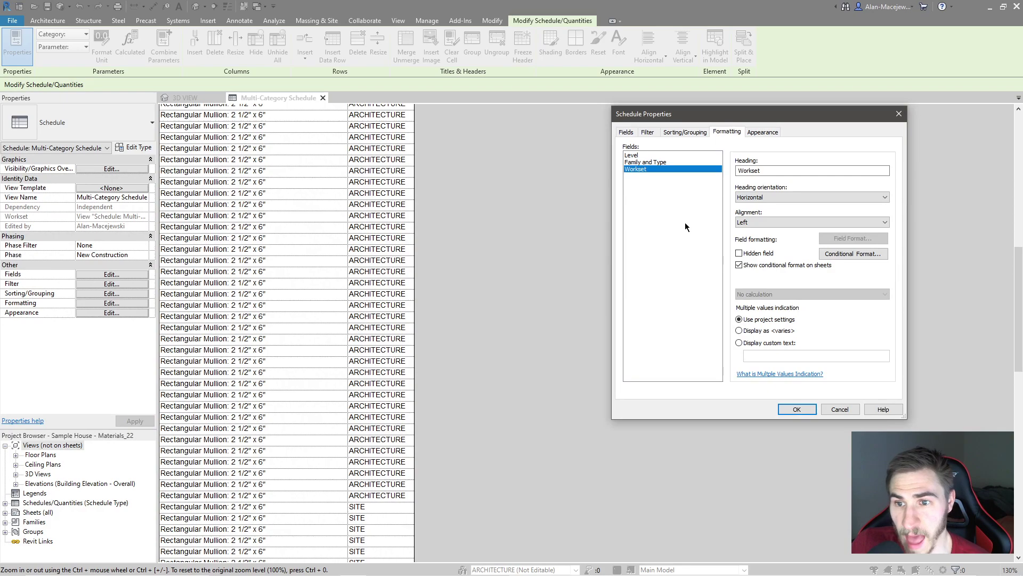
click(683, 133)
click(796, 409)
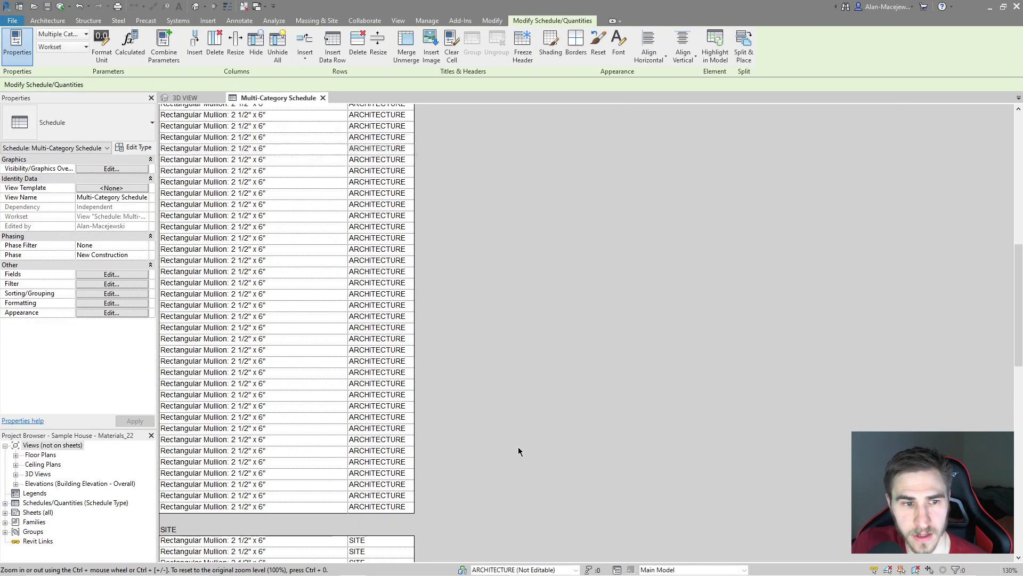
scroll(411, 288, down, 3)
scroll(320, 298, up, 5)
scroll(290, 275, up, 5)
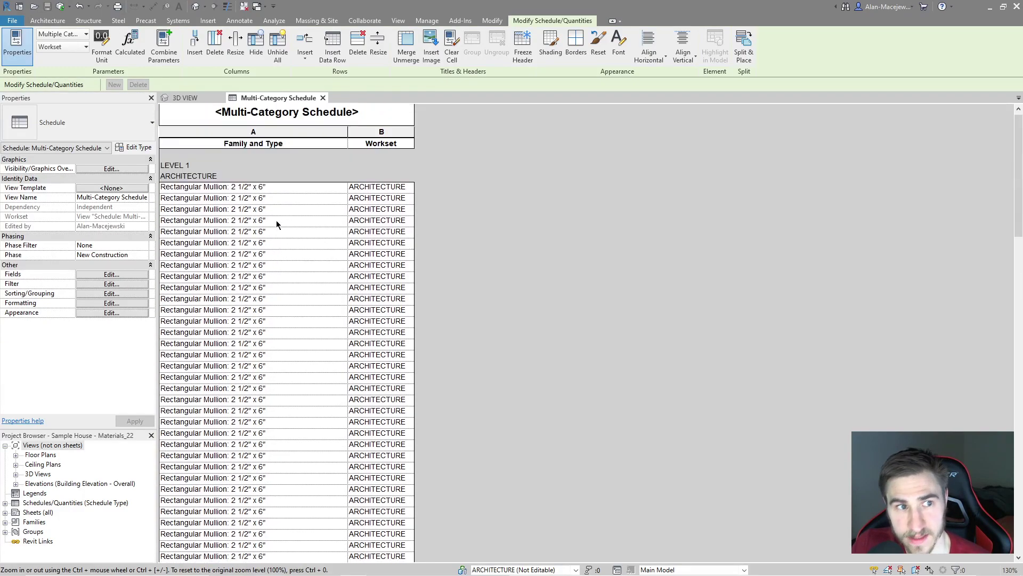
scroll(177, 171, down, 15)
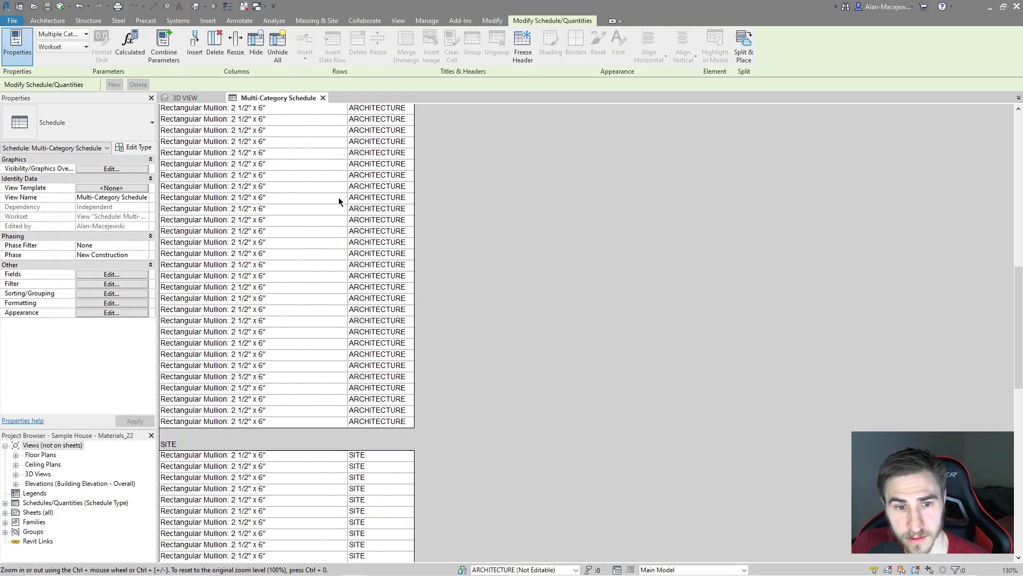
scroll(202, 202, up, 3)
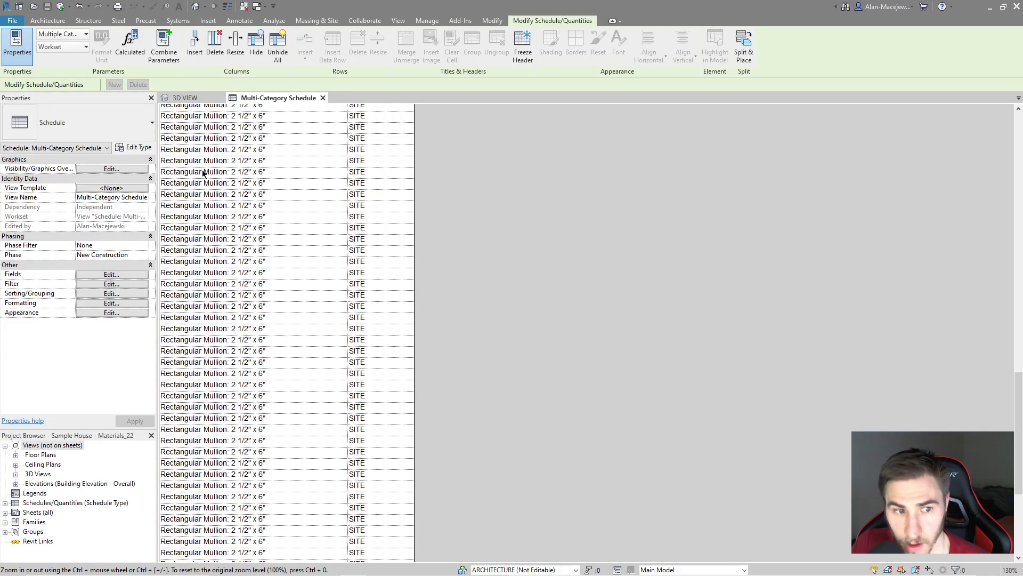
- Examine the ARCHITECTURE and SITE mullion groups from the top of the schedule down to its grand total
scroll(174, 257, up, 12)
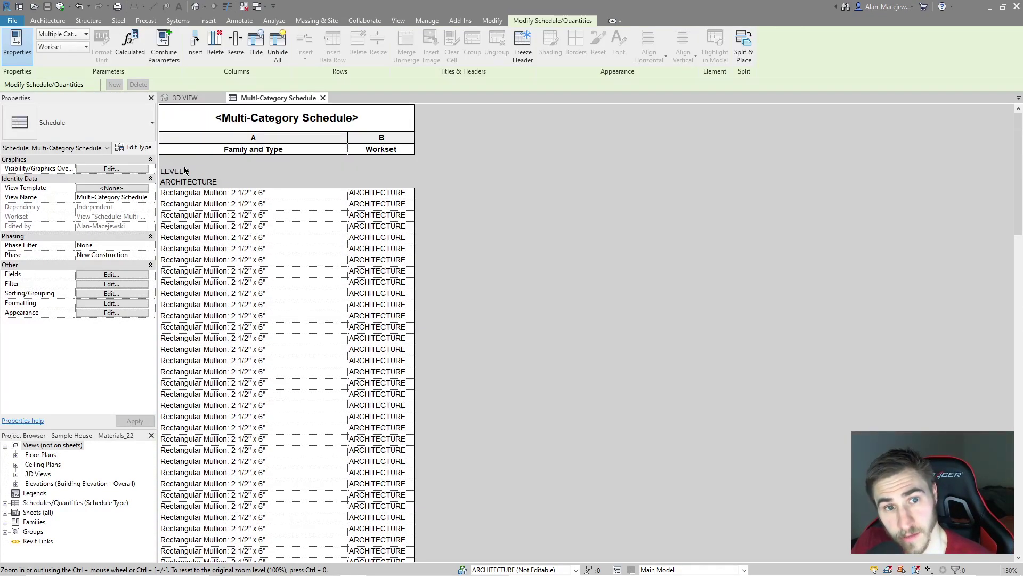
scroll(185, 170, down, 20)
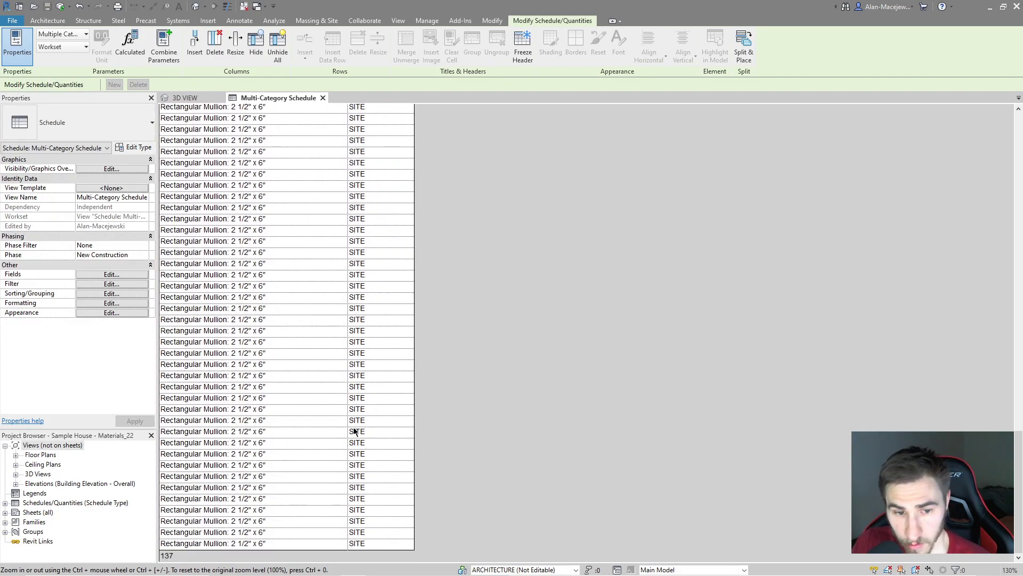
scroll(379, 448, up, 10)
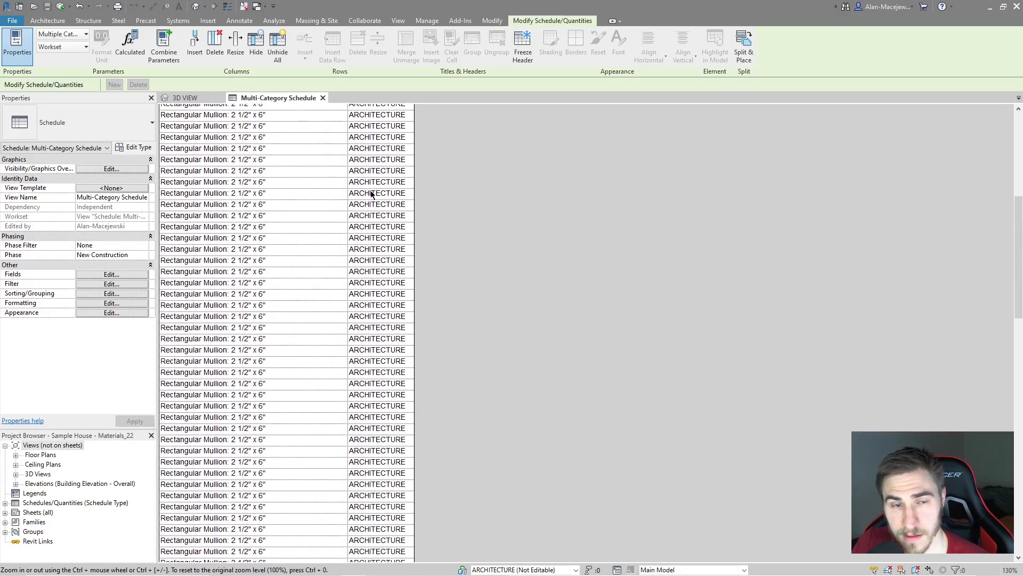
scroll(372, 194, up, 5)
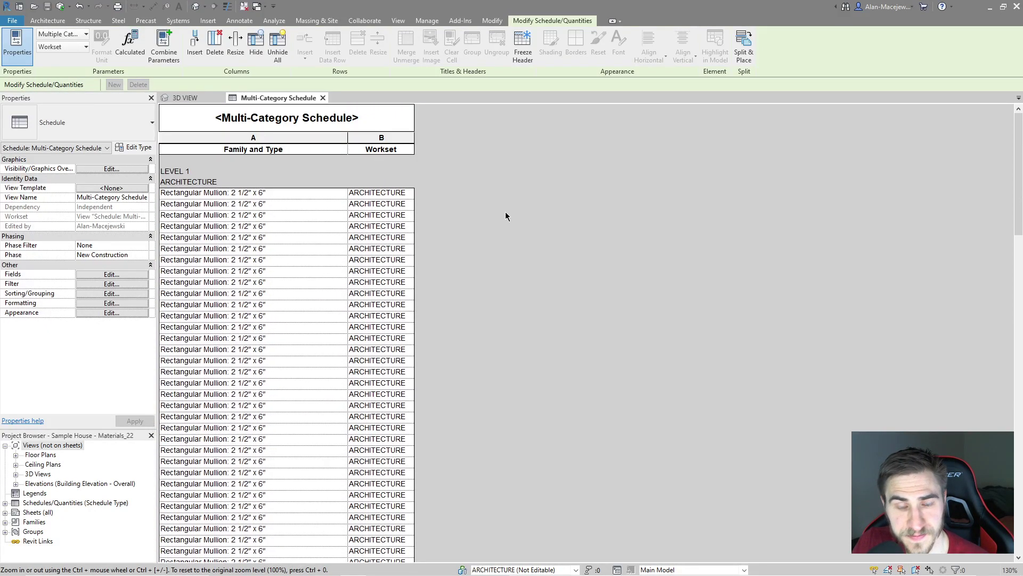
scroll(568, 160, down, 5)
scroll(594, 205, up, 5)
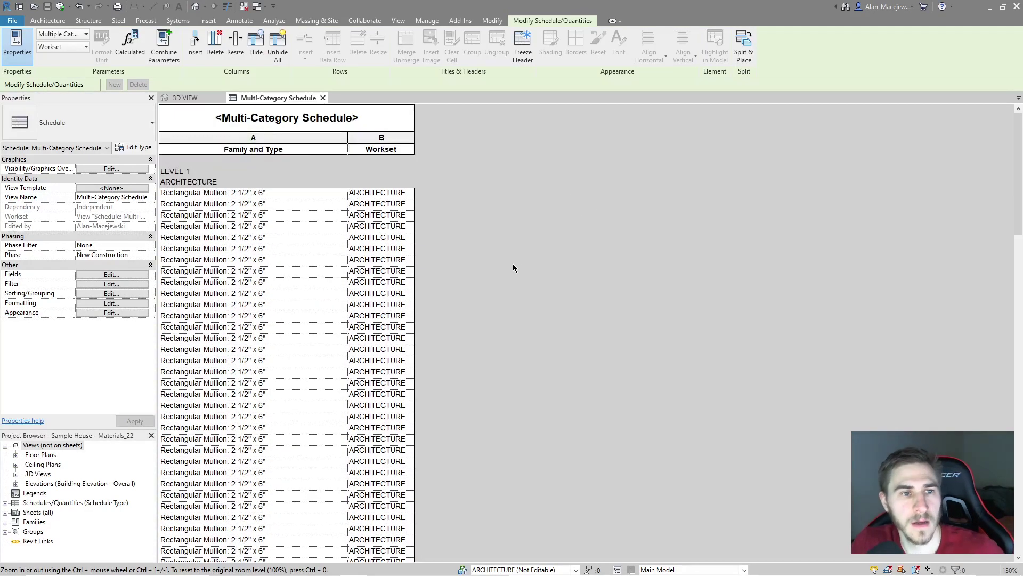
scroll(415, 238, down, 5)
drag(1013, 254, 969, 123)
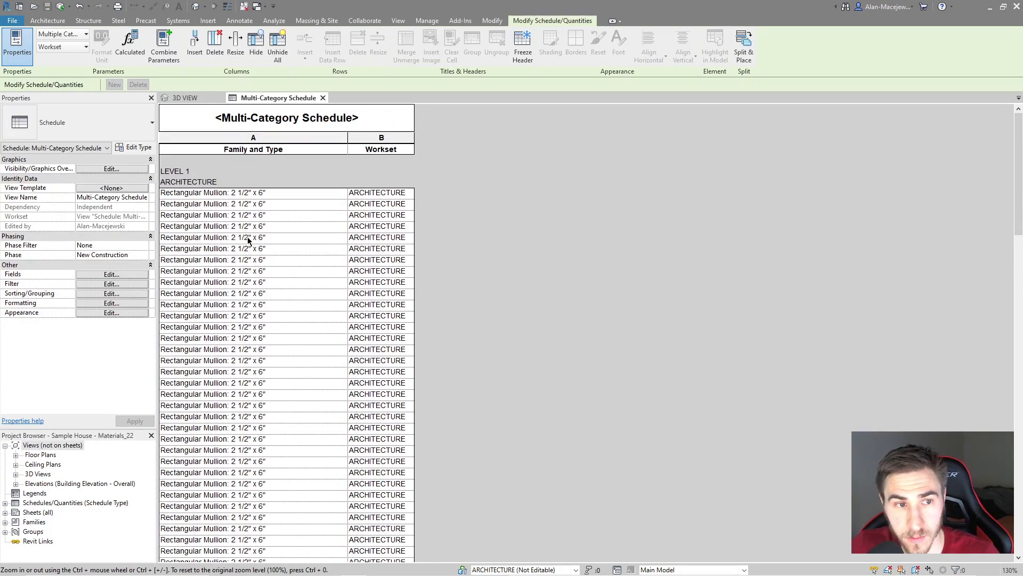
ctrl+scroll(441, 325, up, 2)
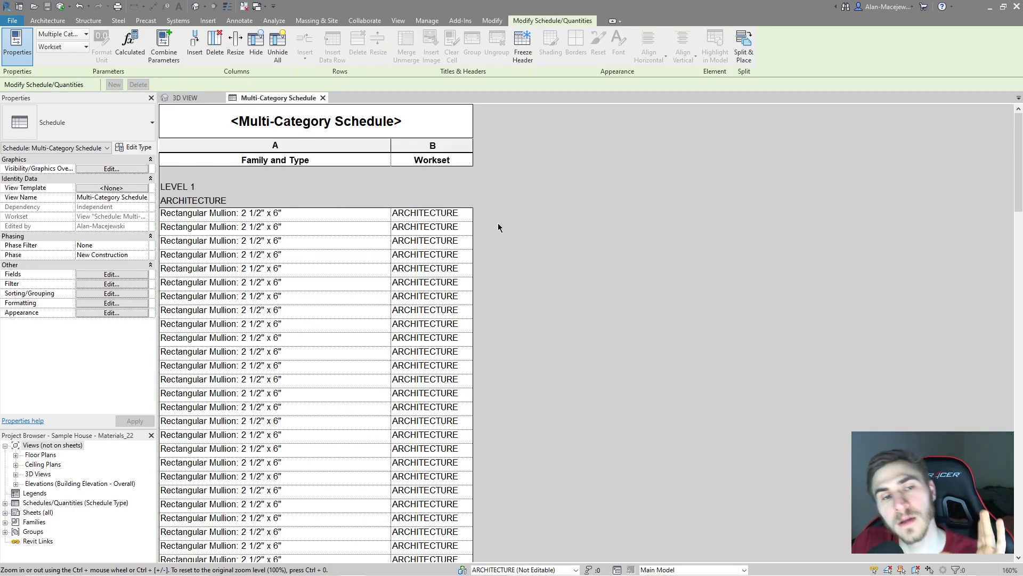
- Add a second schedule filter that limits the rows to elements whose Workset equals SITE
click(113, 284)
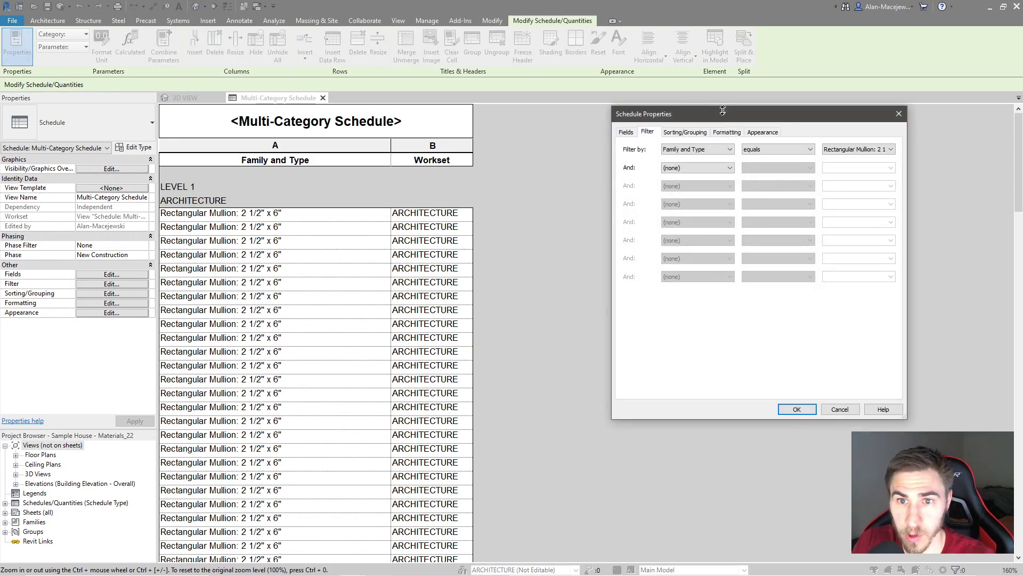
drag(701, 117, 619, 133)
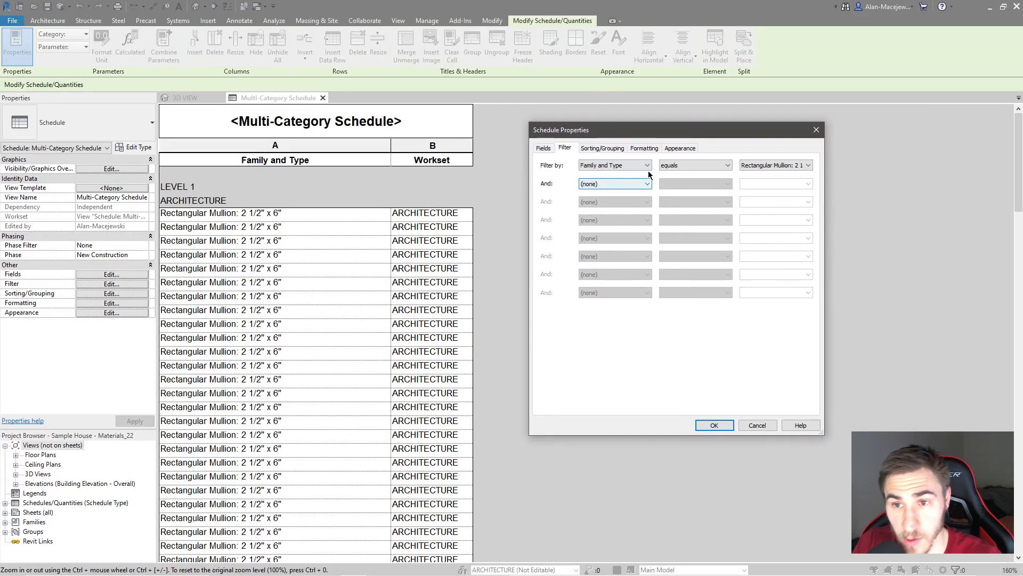
click(536, 146)
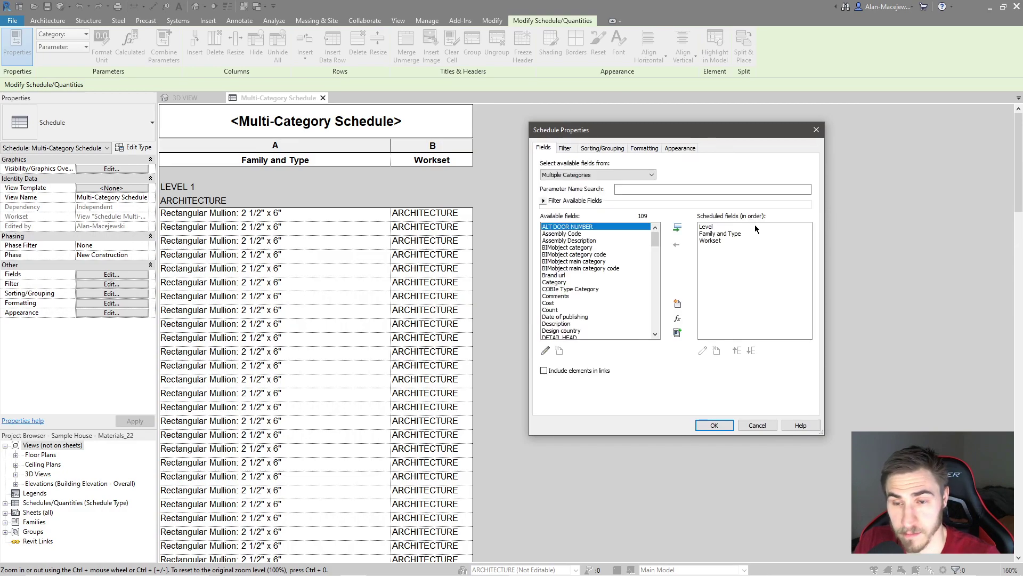
click(722, 240)
click(601, 148)
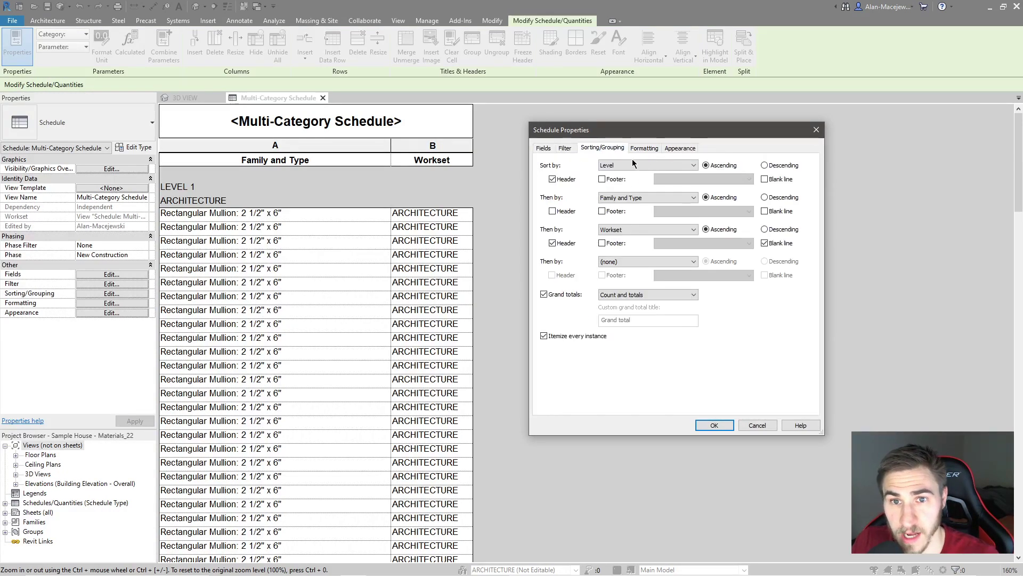
click(645, 148)
click(567, 149)
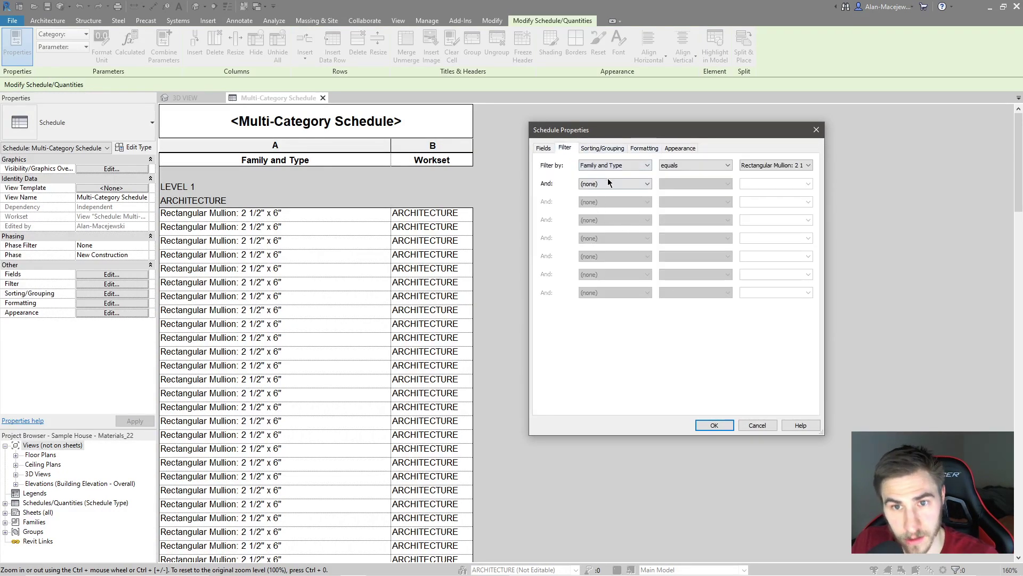
click(608, 182)
click(612, 215)
click(704, 183)
click(783, 183)
click(786, 183)
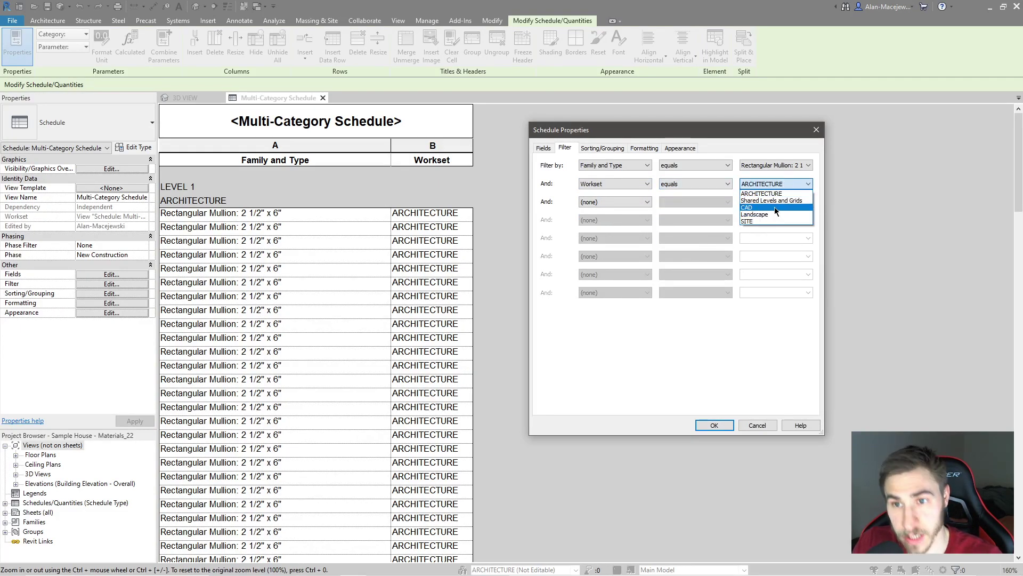
click(751, 220)
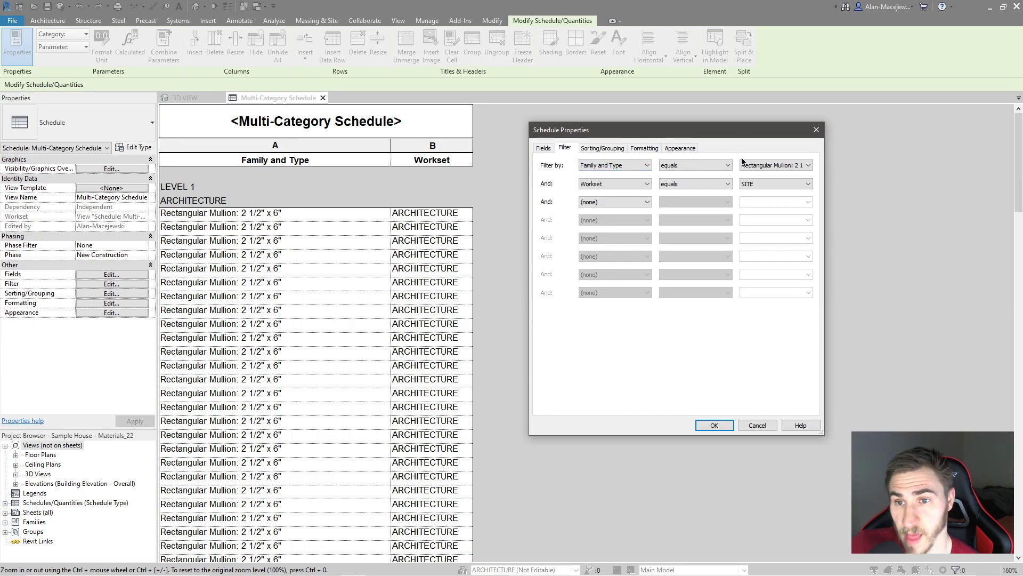
- Keep Rectangular Mullion: 2 1/2" x 6" as the Family and Type filter value and apply the filters
click(788, 165)
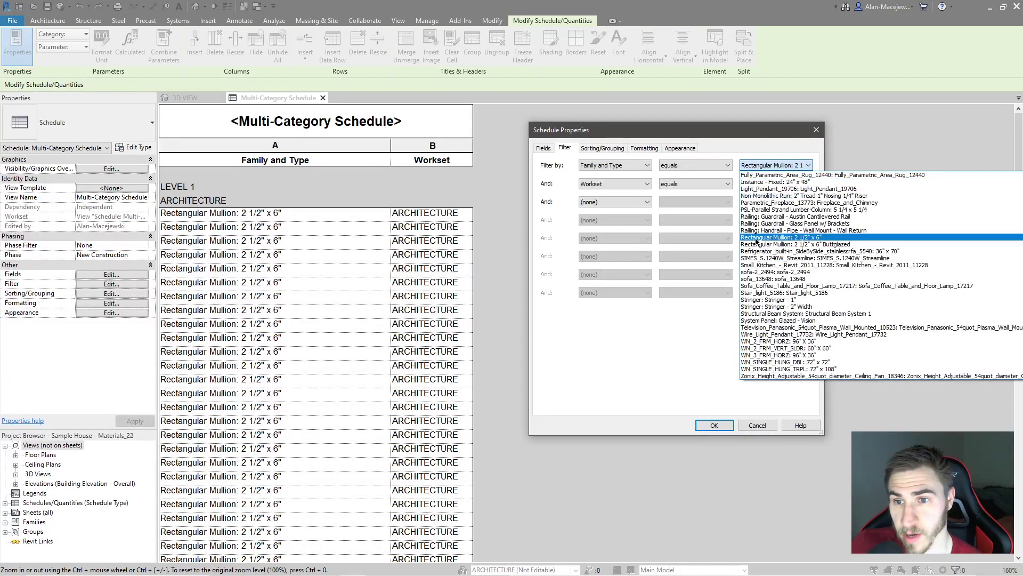
click(825, 238)
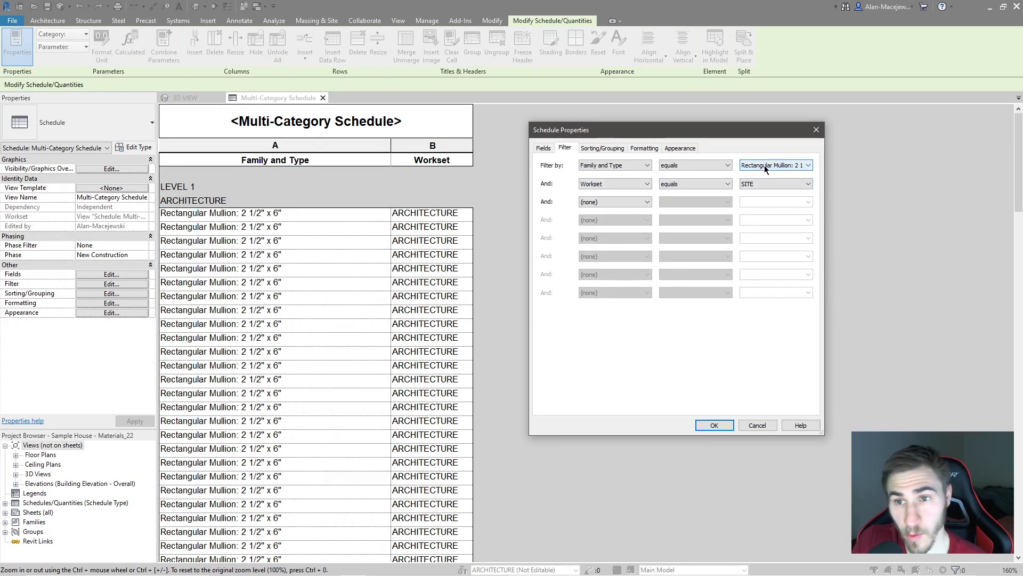
click(713, 426)
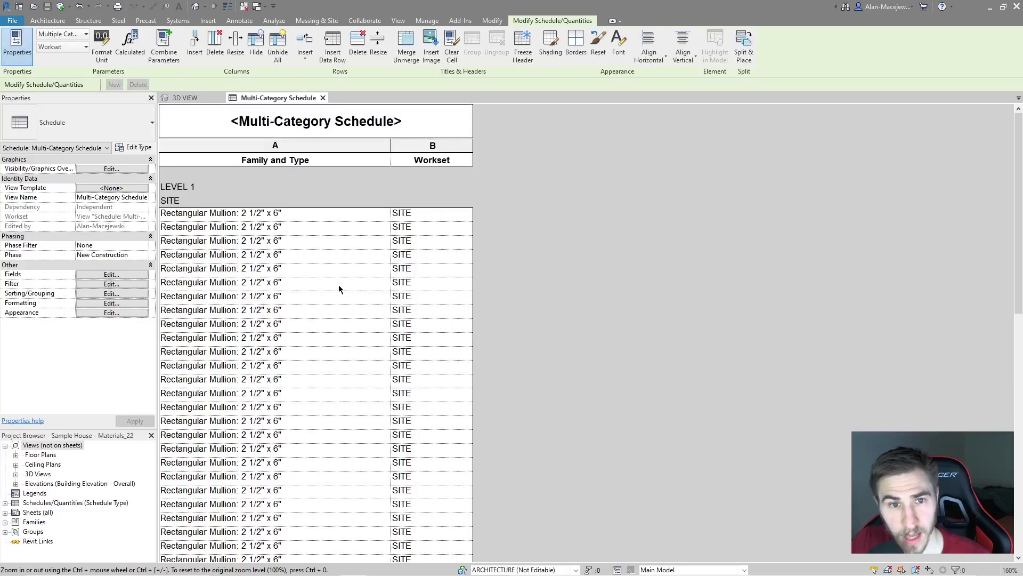
- Examine the filtered mullion rows and the grand total at the end of the schedule
scroll(334, 291, down, 10)
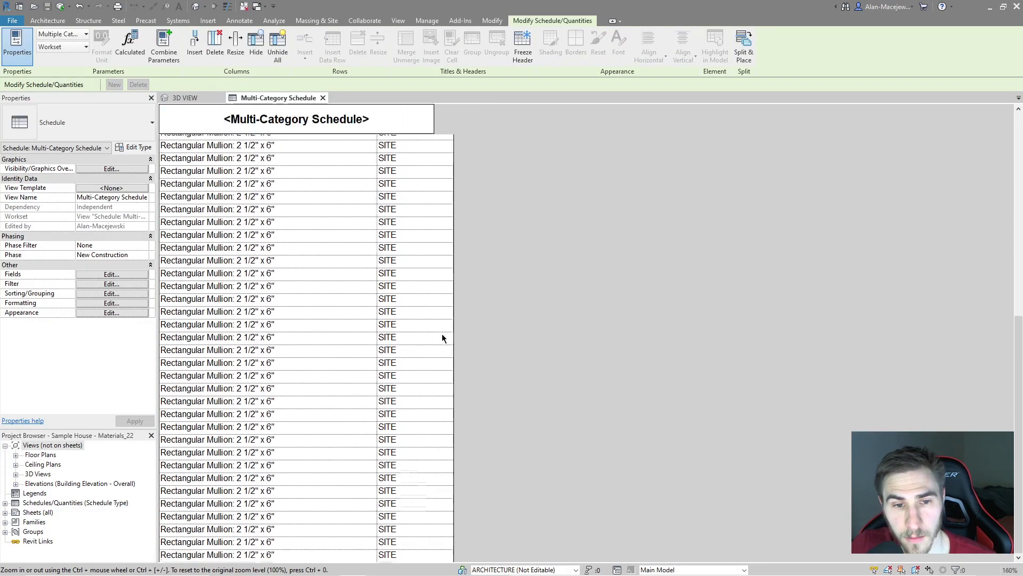
scroll(436, 341, up, 10)
ctrl+scroll(430, 347, down, 5)
ctrl+scroll(266, 354, up, 4)
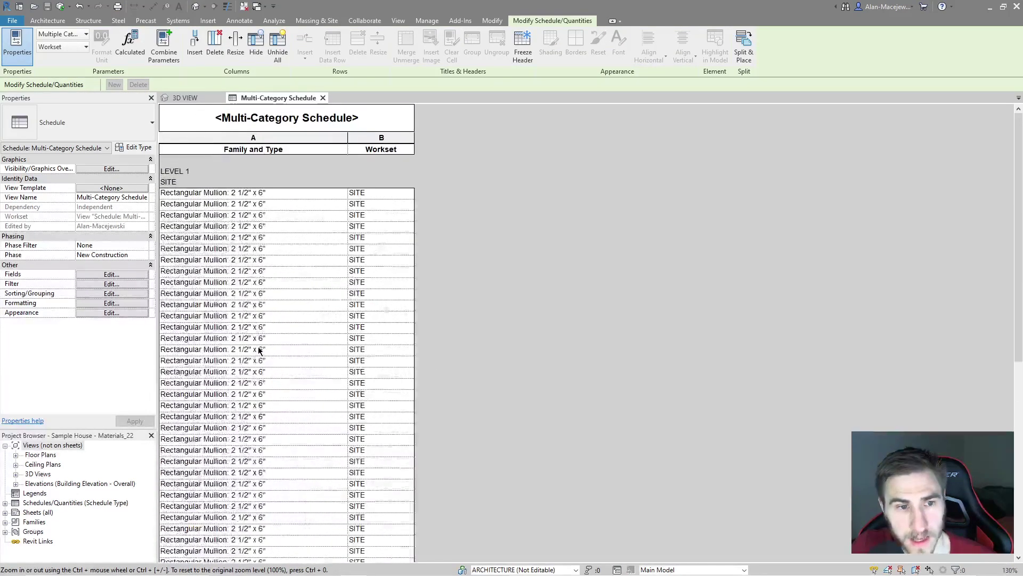
ctrl+scroll(260, 350, up, 3)
scroll(272, 269, down, 10)
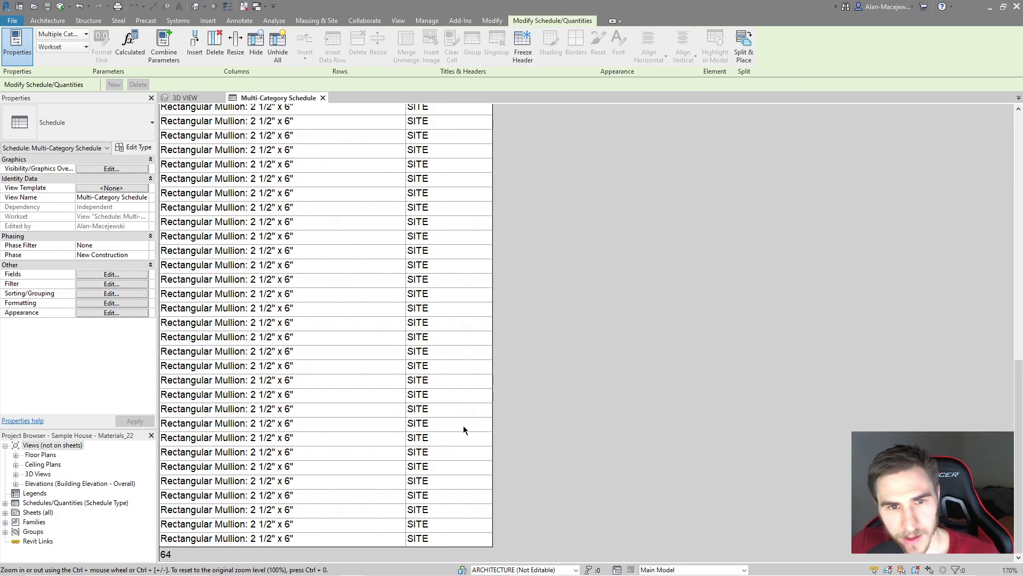
ctrl+scroll(476, 421, down, 3)
scroll(434, 395, up, 5)
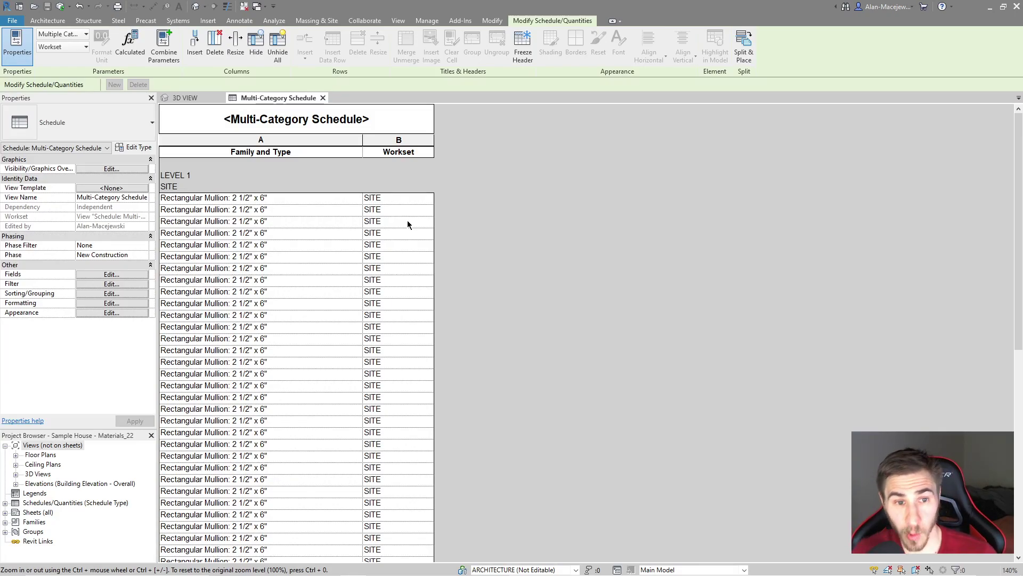
- Add the Family field between Level and Family and Type in the schedule, and widen its column
click(111, 274)
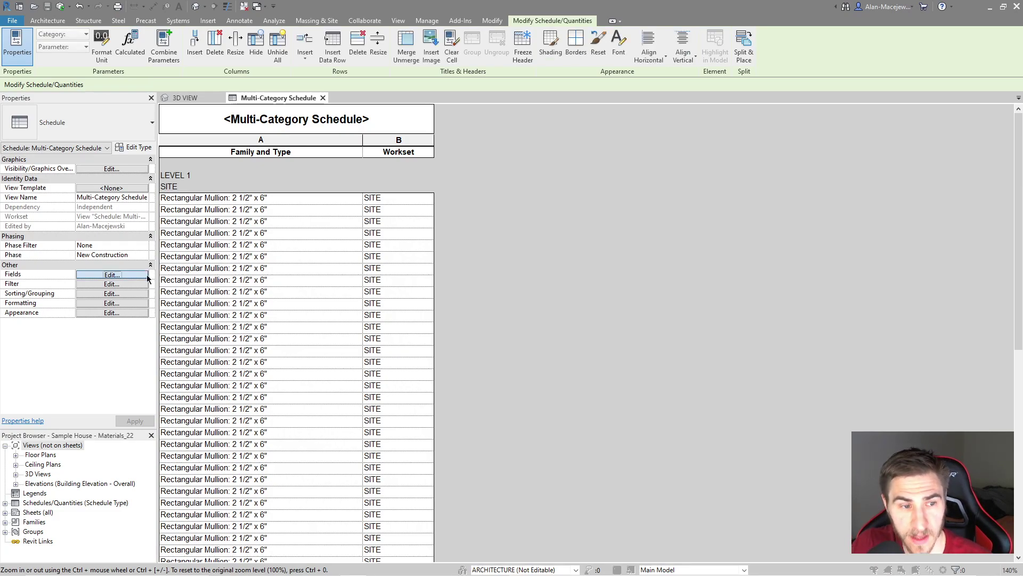
scroll(589, 261, down, 10)
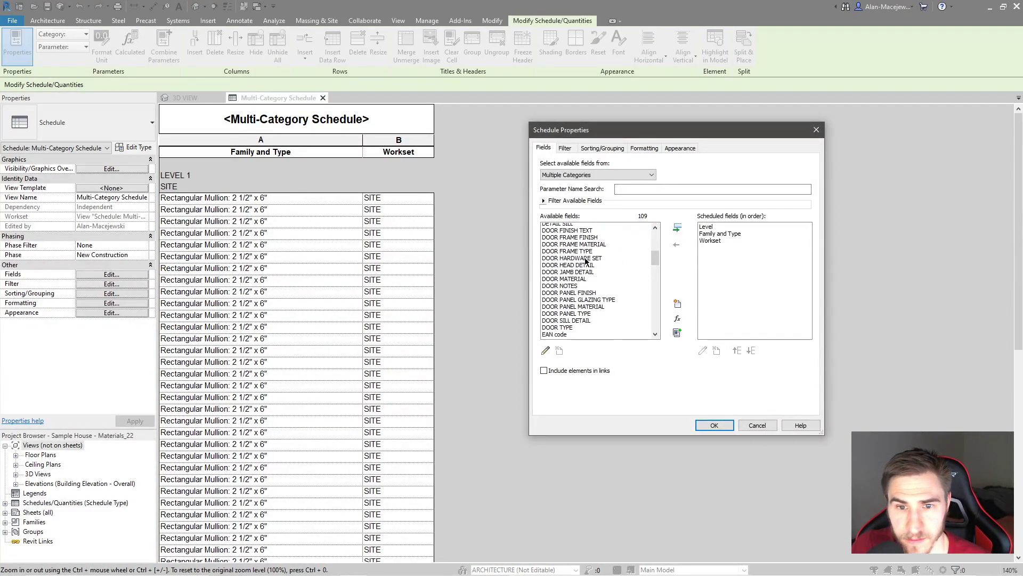
click(551, 247)
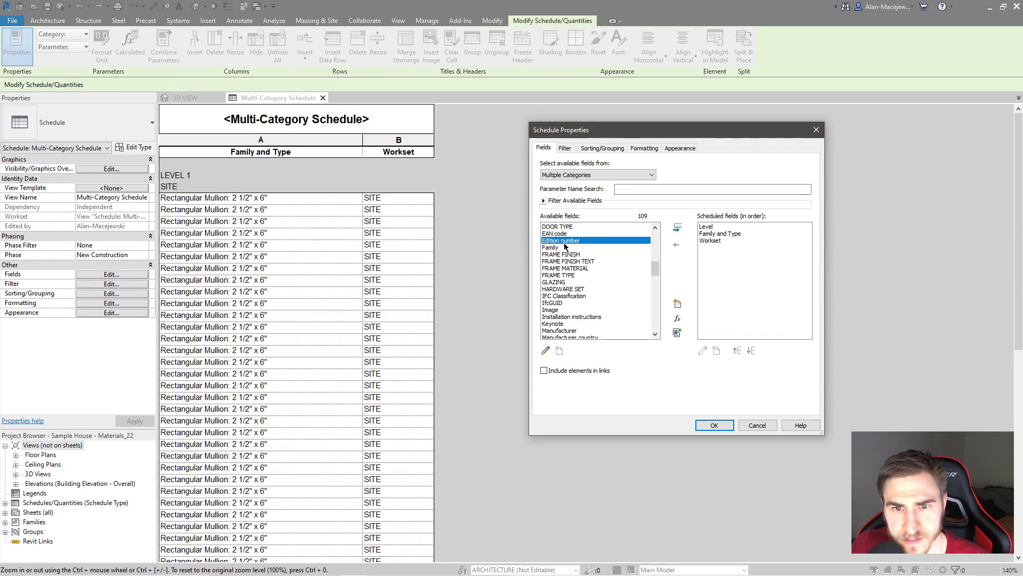
click(678, 228)
click(738, 350)
click(737, 350)
click(714, 425)
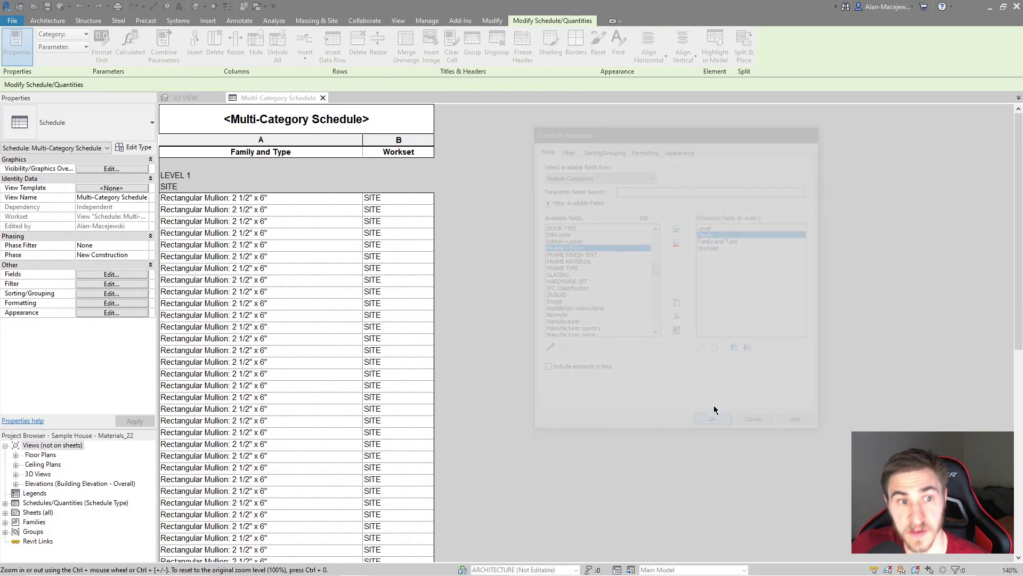
drag(231, 140, 254, 142)
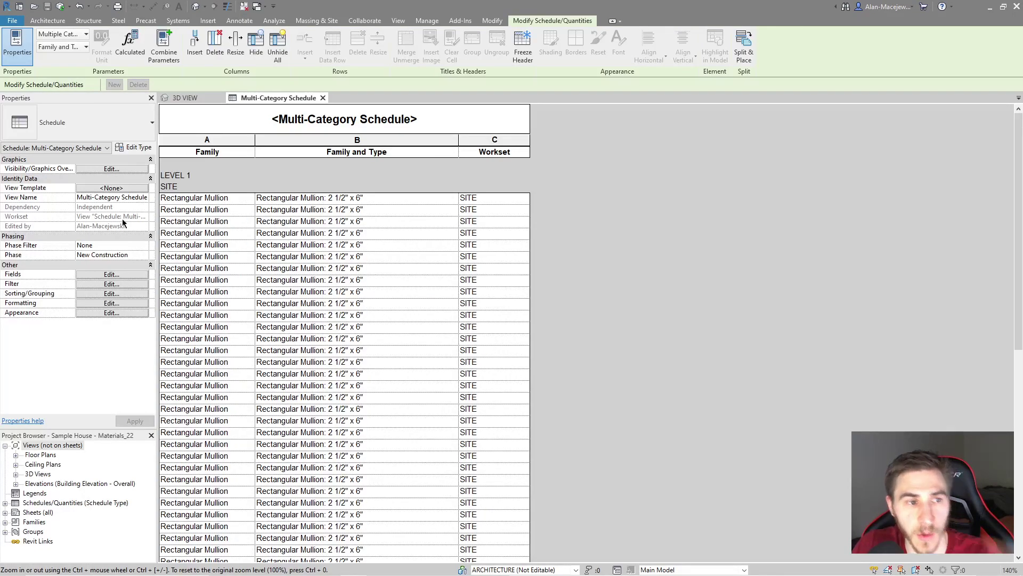
- Sort the schedule by Family as the fourth criterion, with a header, keeping grand totals on Count and totals
click(115, 294)
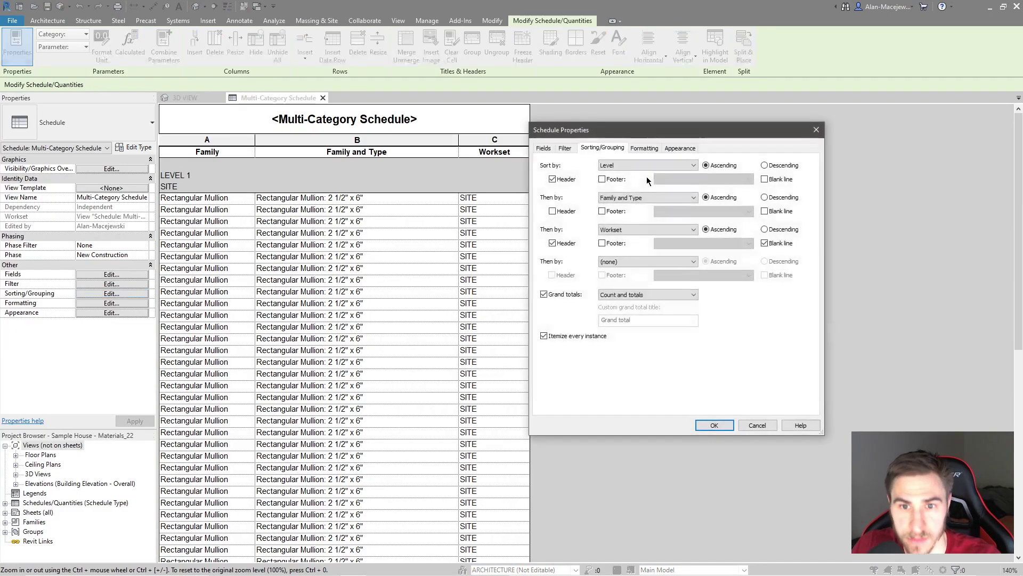
click(622, 294)
click(628, 318)
click(644, 262)
click(621, 287)
click(552, 275)
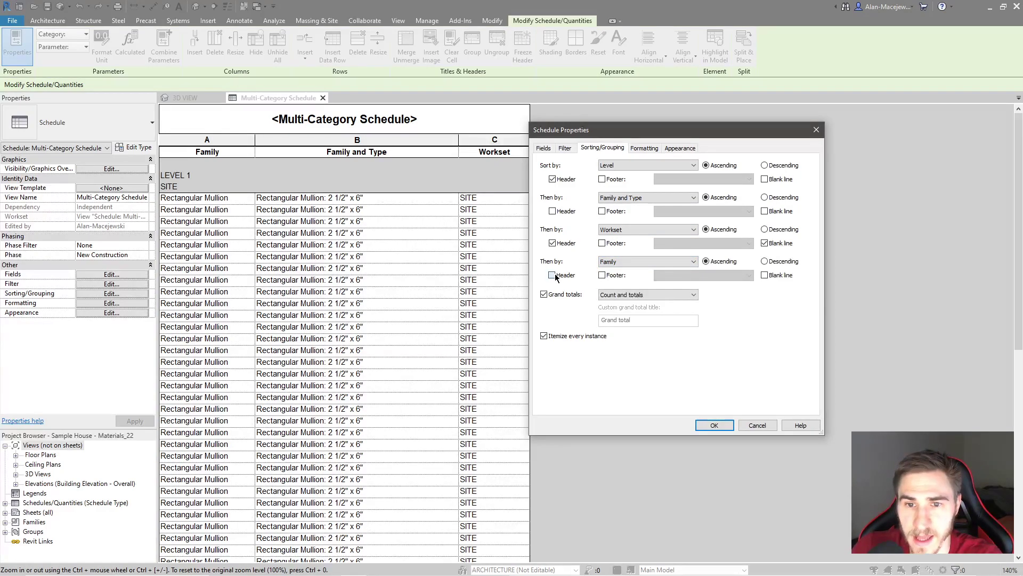
- Set the Family field as hidden in the schedule's formatting and apply the settings
click(645, 148)
click(563, 185)
click(551, 178)
click(657, 269)
click(717, 425)
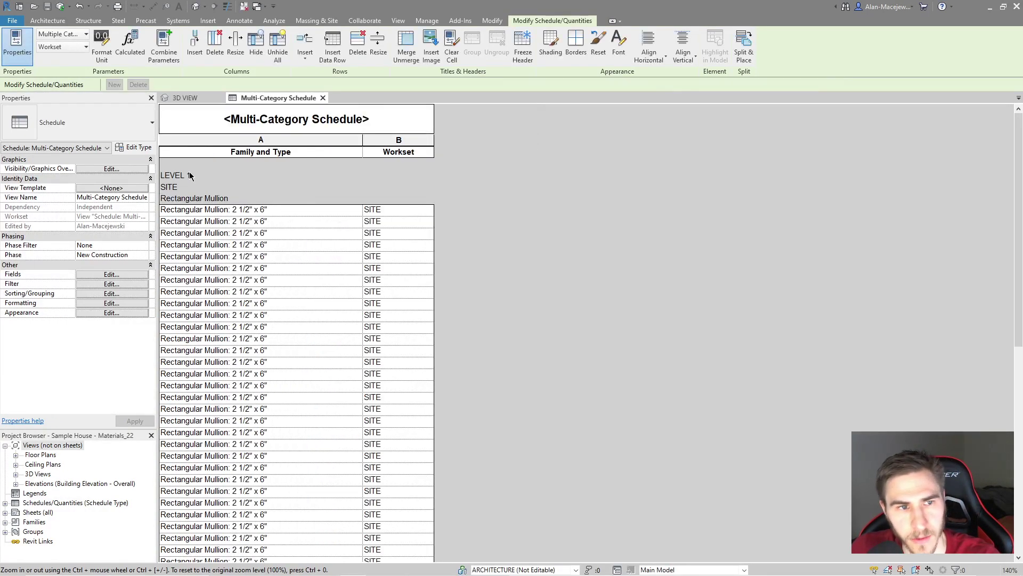
- Hide the Workset column, dismiss the save reminder without saving, and review the schedule down to its grand total
click(171, 189)
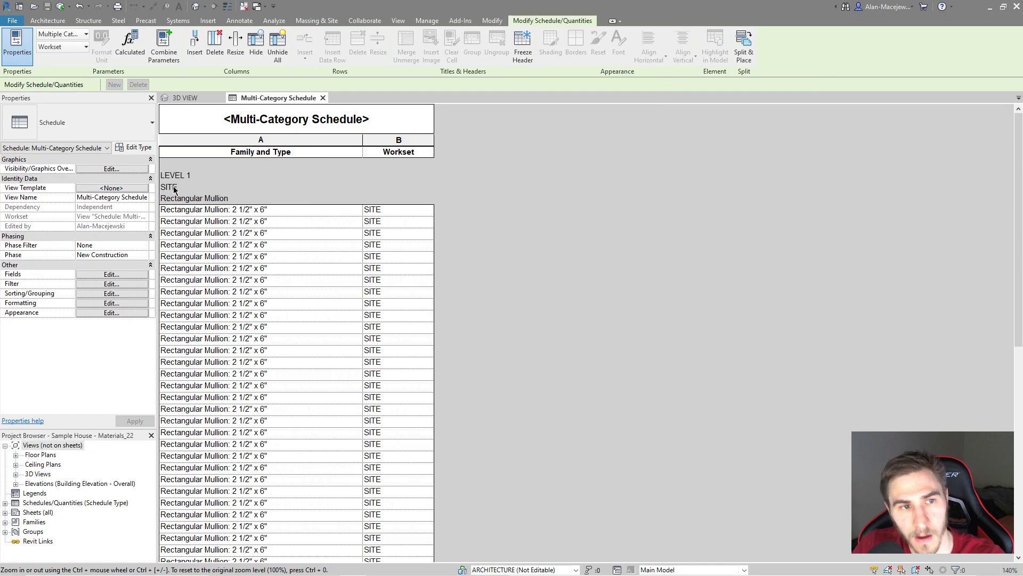
click(399, 140)
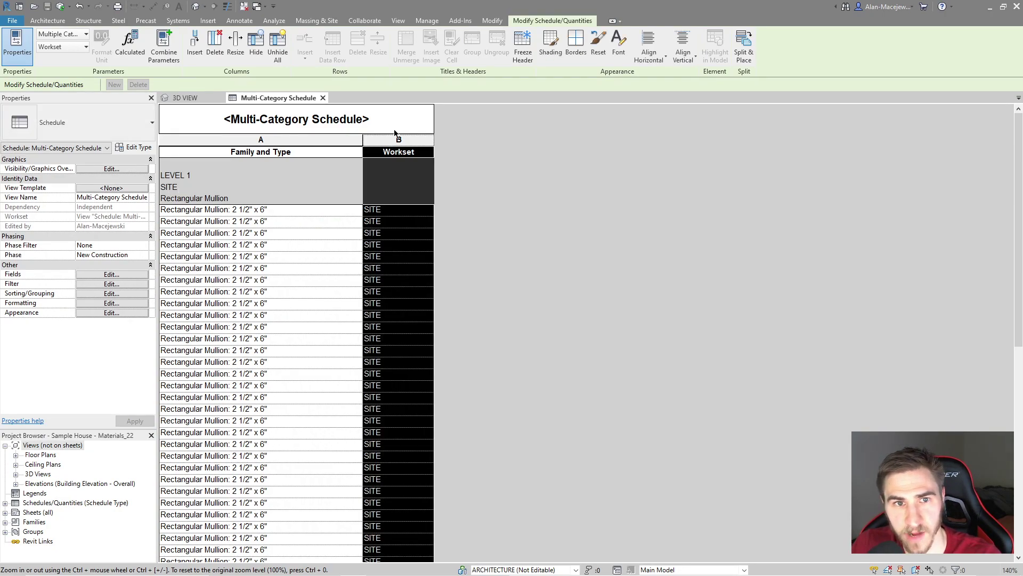
click(256, 45)
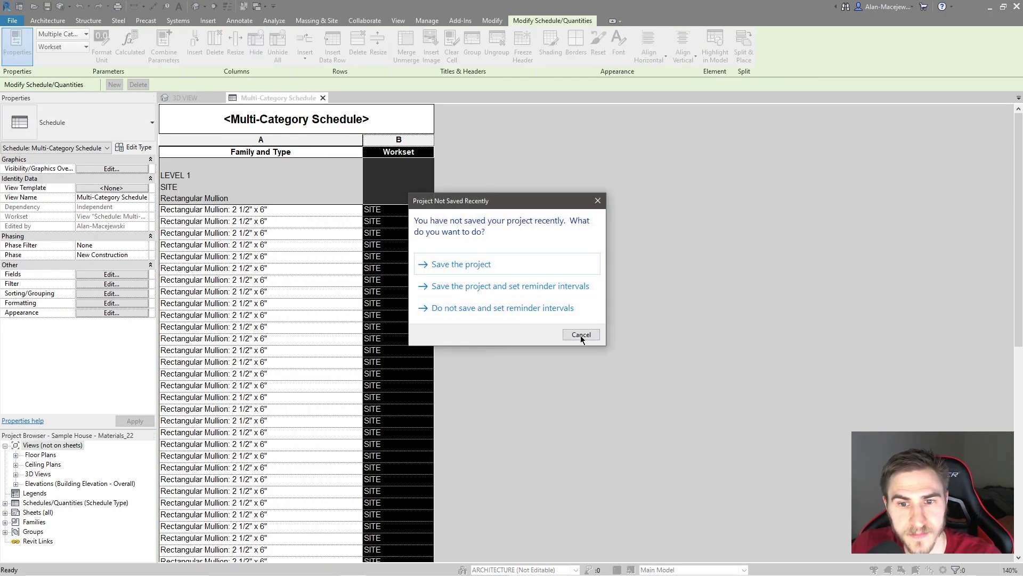
click(581, 337)
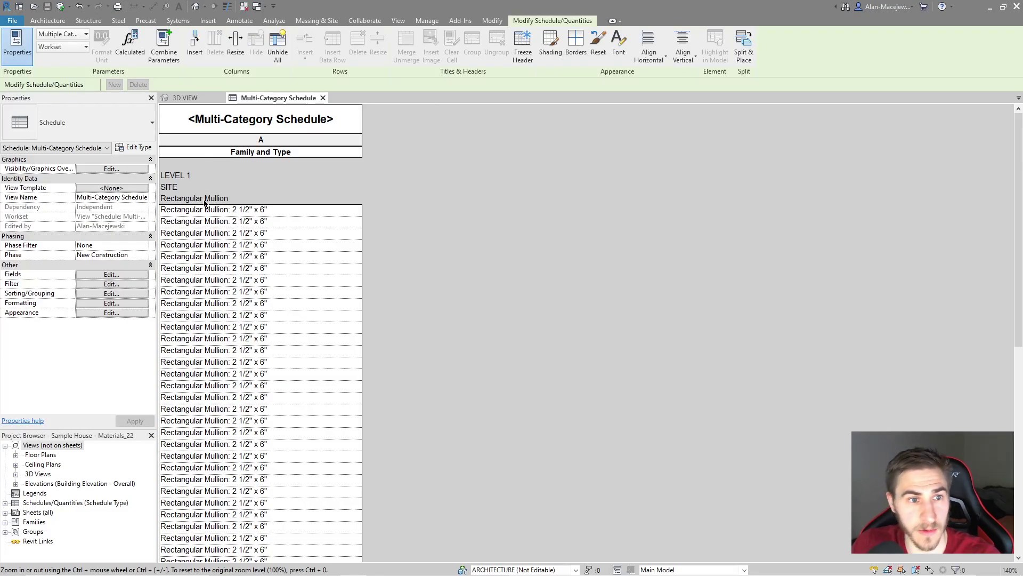
ctrl+scroll(176, 228, up, 1)
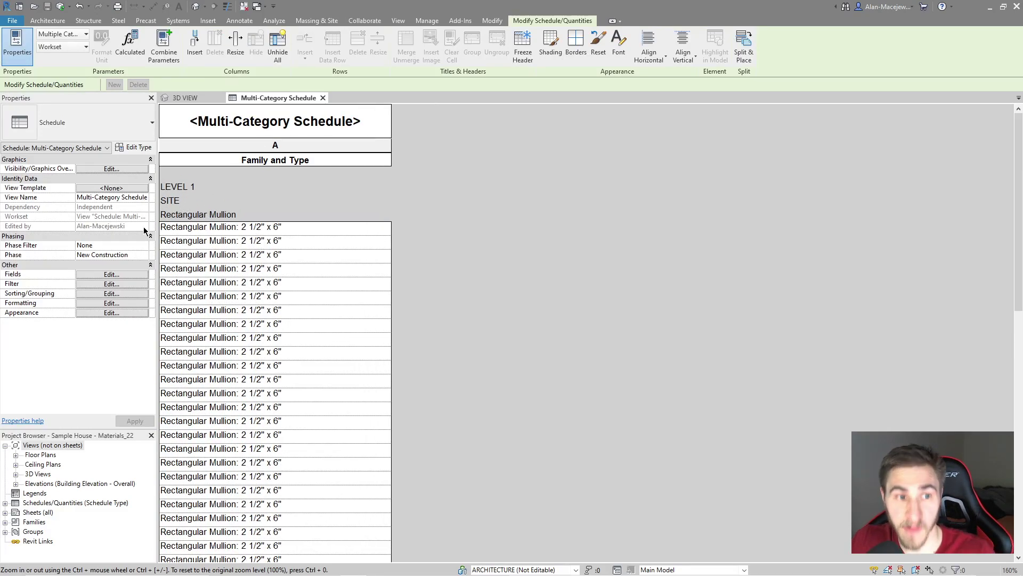
scroll(311, 208, down, 10)
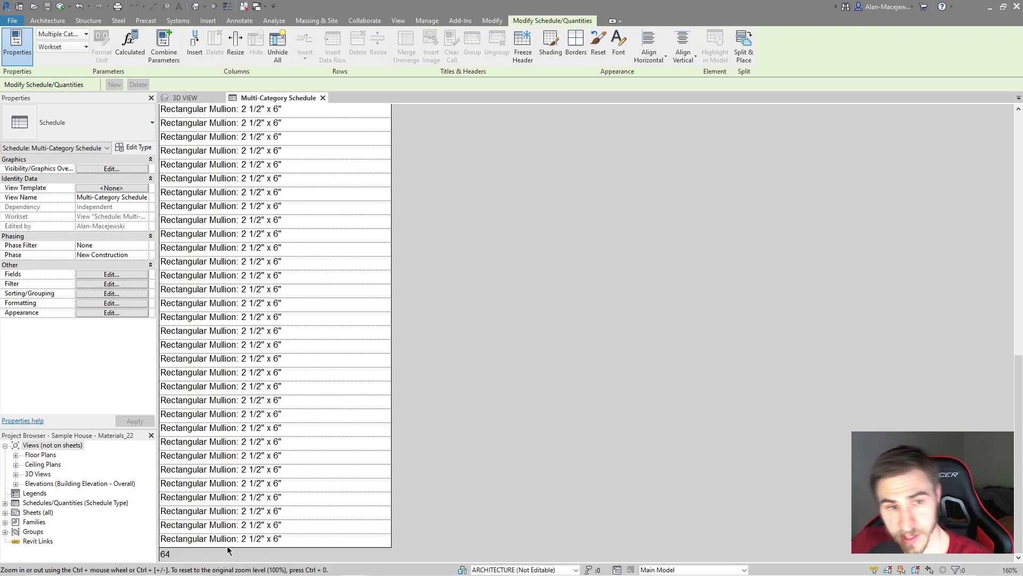
- Compare the SITE mullion rows with the elements highlighted in the 3D view by selecting a range of schedule rows, and clear the selection
scroll(292, 393, up, 10)
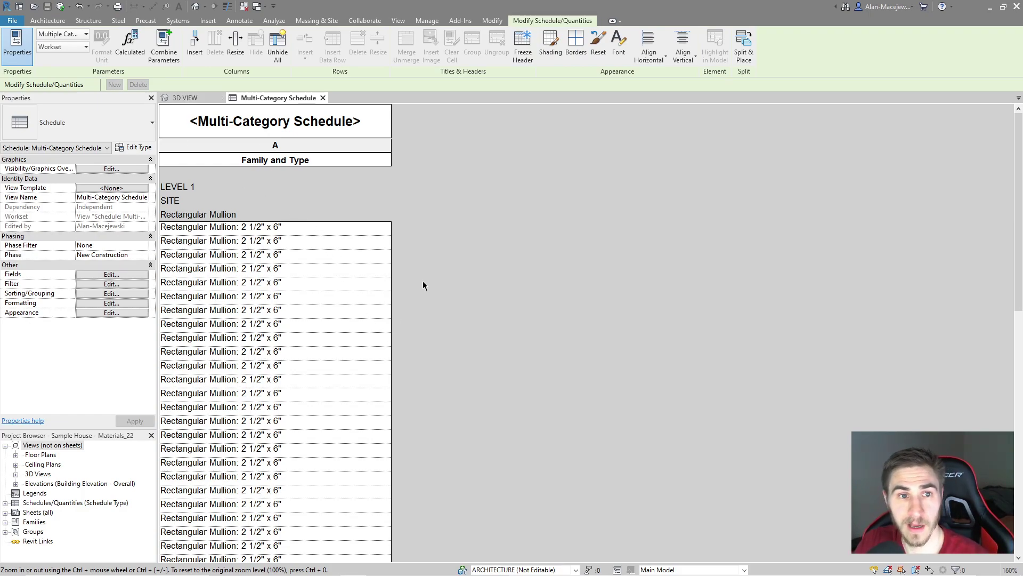
click(191, 94)
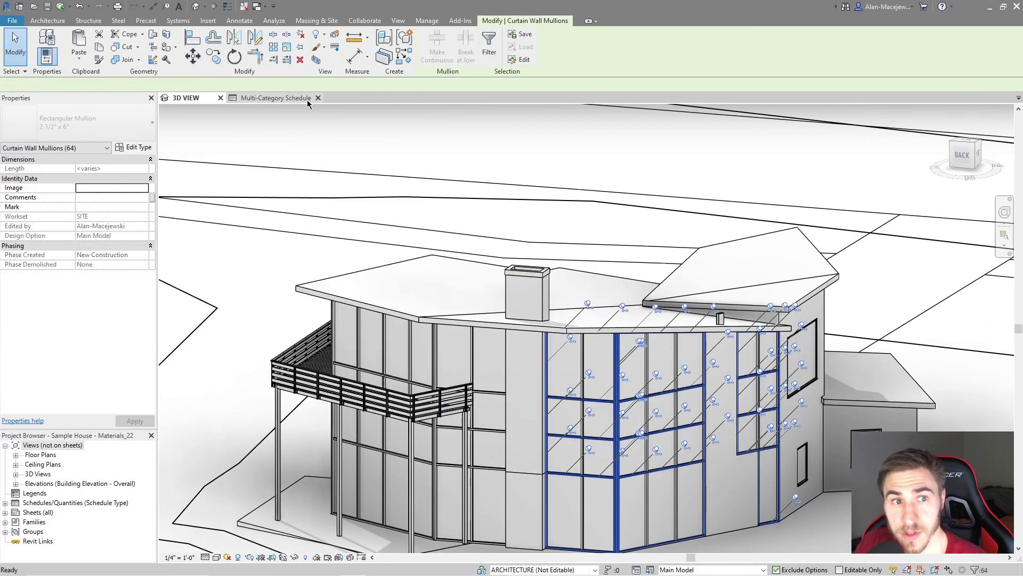
click(308, 99)
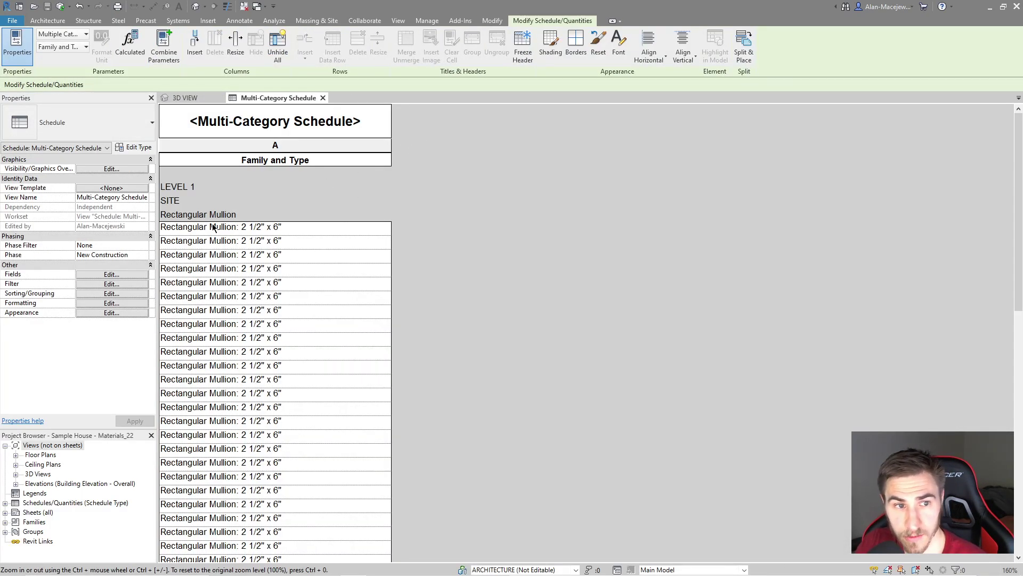
drag(213, 228, 298, 475)
click(187, 97)
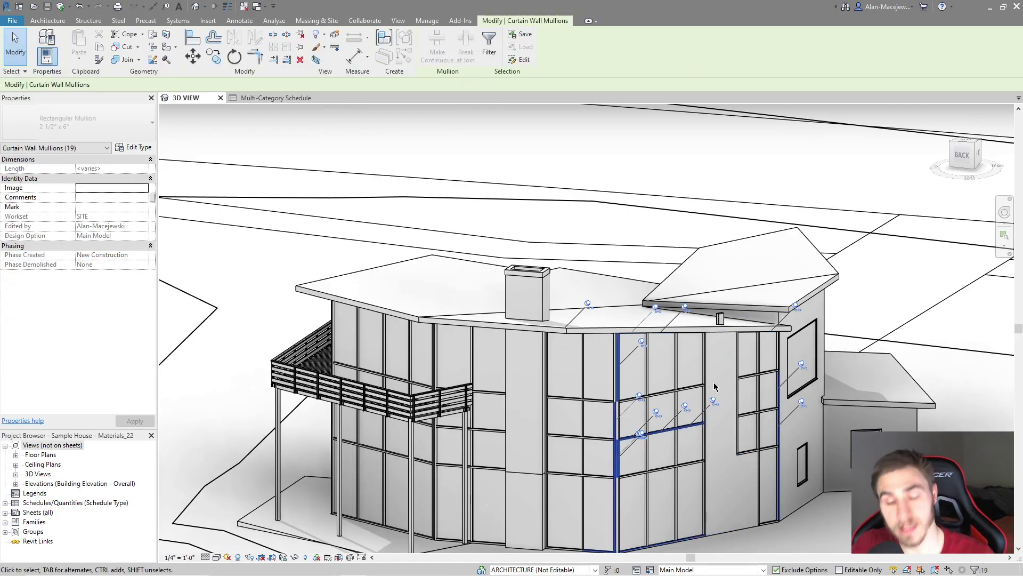
key(Escape)
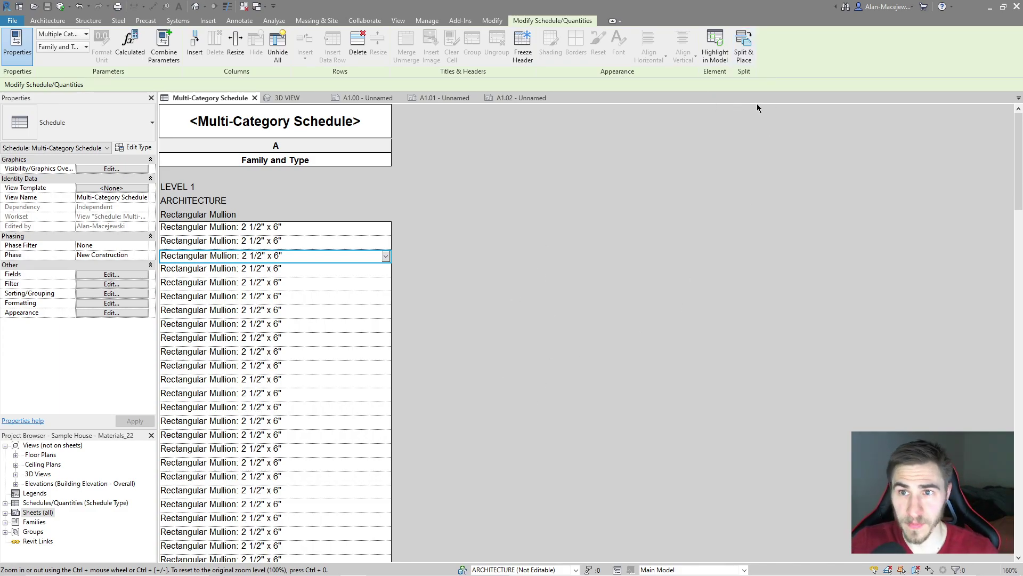
- Split the schedule evenly across sheets A1.00, A1.01 and A1.02, placing it beside the title block on A1.00
click(756, 68)
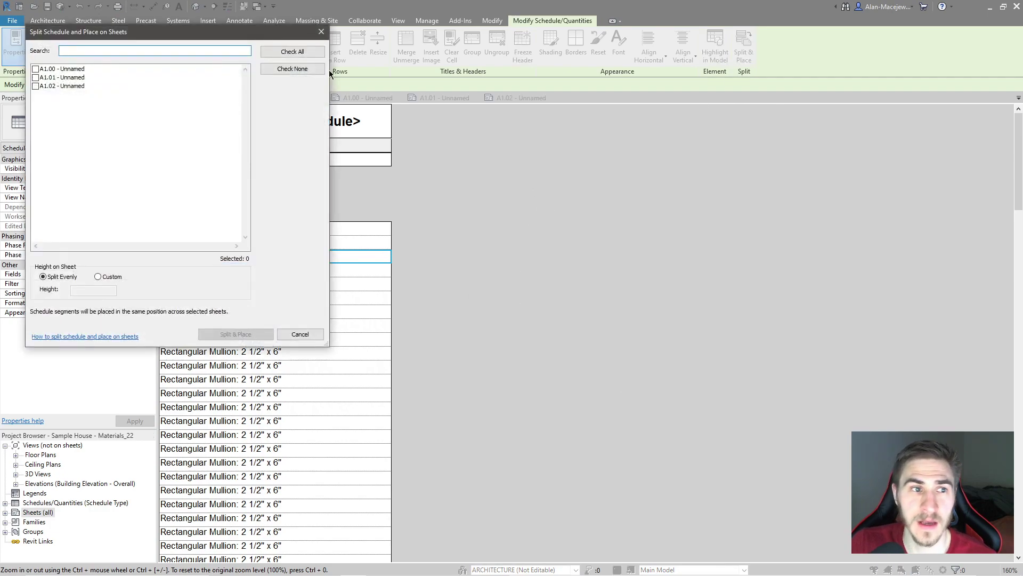
drag(177, 36, 560, 126)
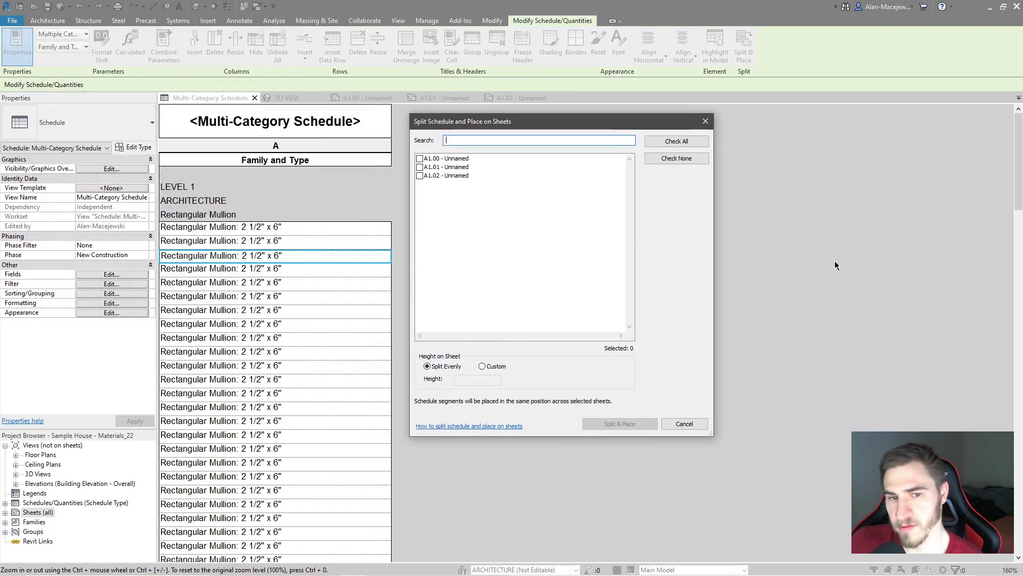
click(420, 158)
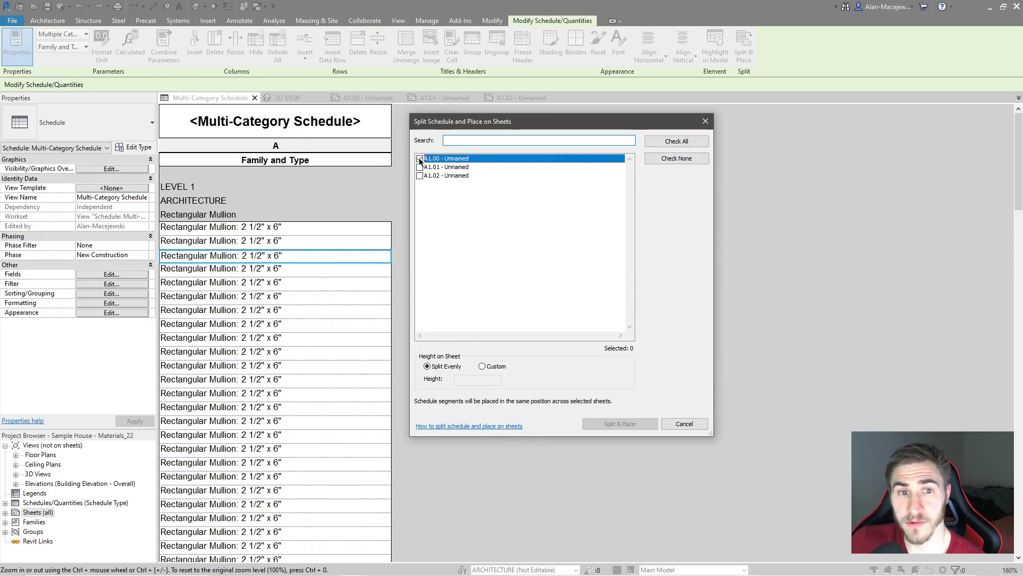
click(419, 167)
click(419, 175)
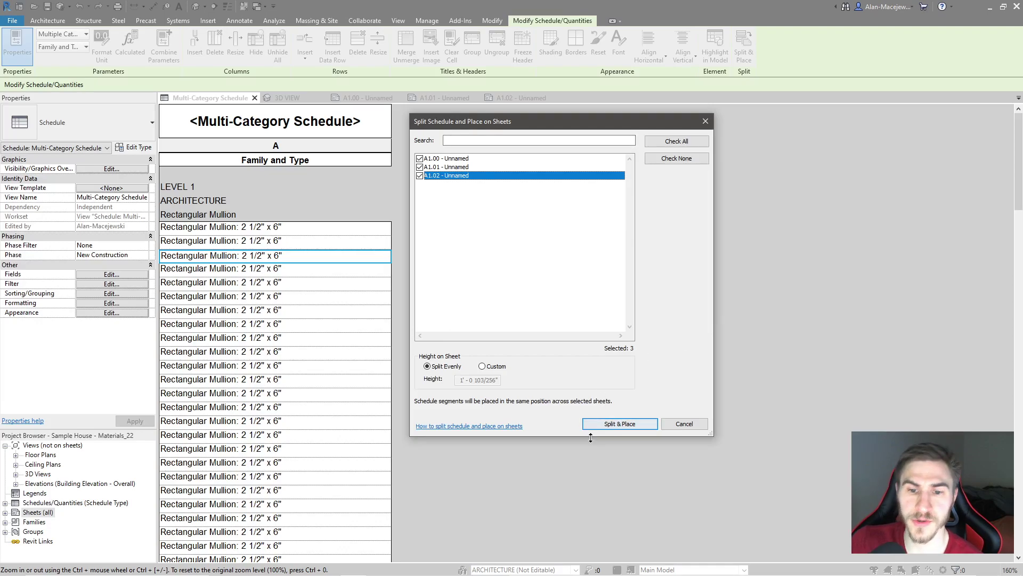
click(613, 424)
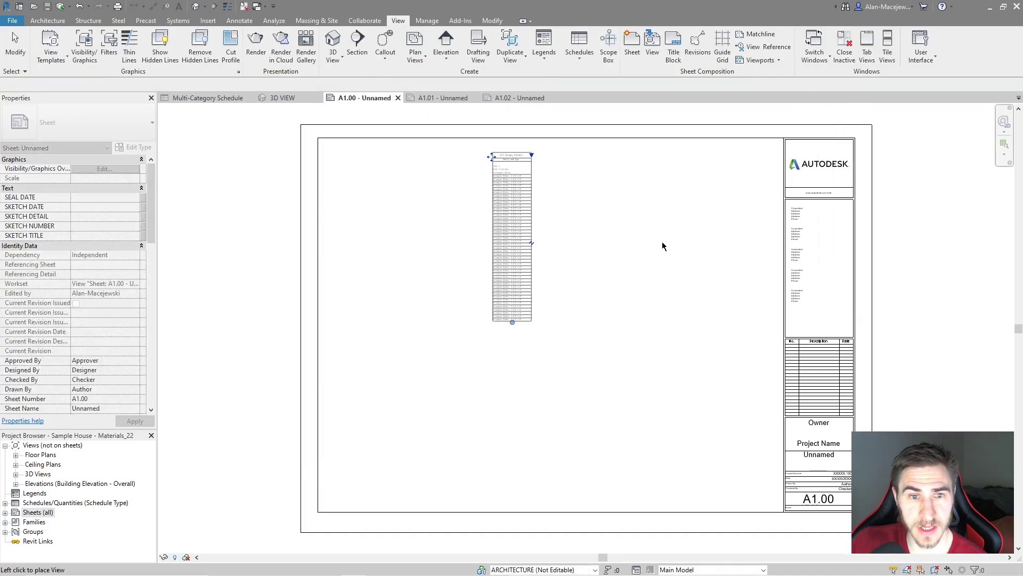
click(736, 231)
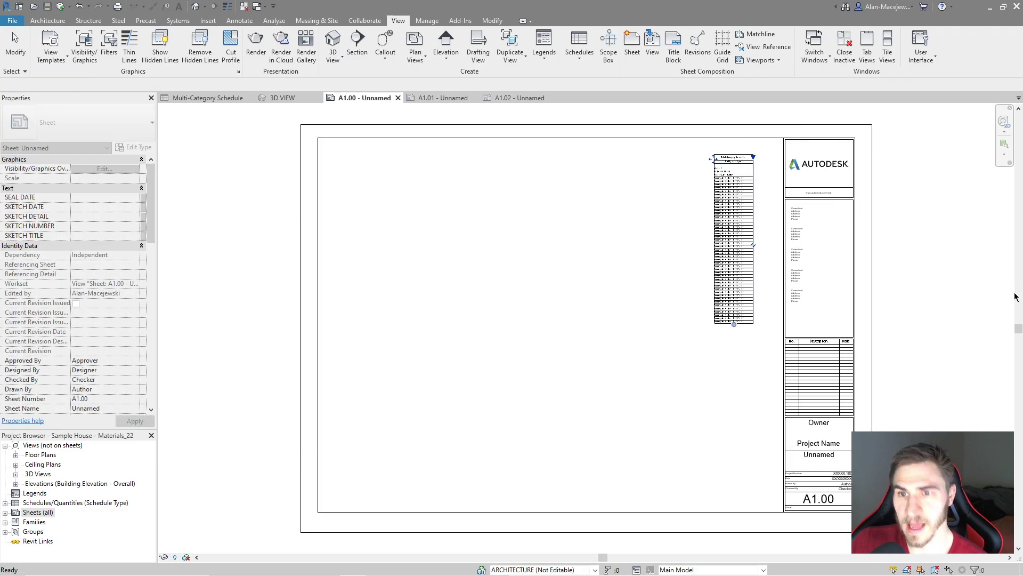
- Examine the placed schedule segments on sheets A1.00 and A1.01 up close
scroll(803, 181, up, 5)
middle_drag(695, 309, 631, 320)
click(668, 318)
scroll(589, 234, down, 1)
middle_drag(407, 210, 388, 242)
click(447, 101)
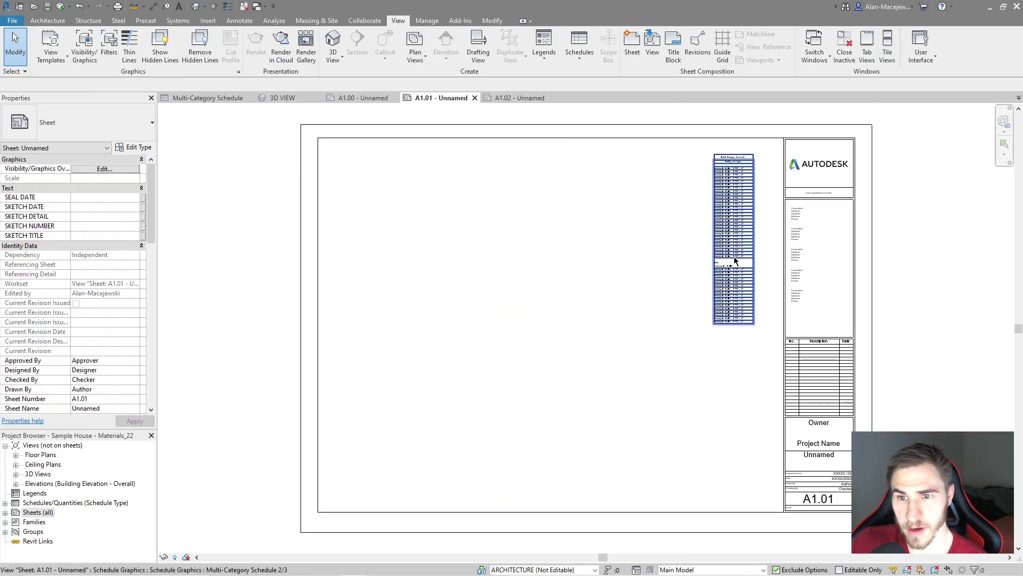
scroll(767, 224, up, 4)
middle_drag(766, 232, 664, 360)
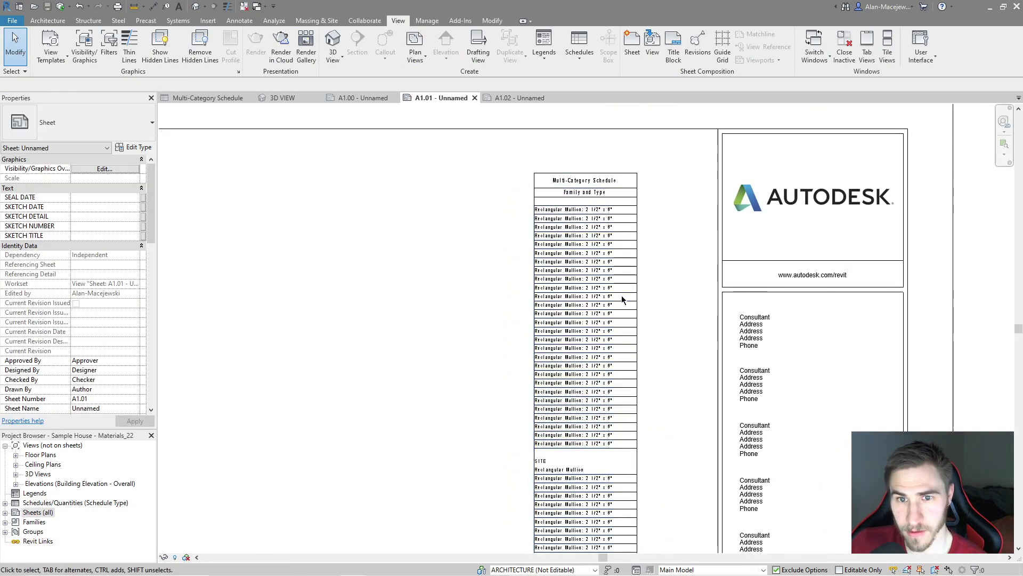
- Move the schedule segment on sheet A1.01 away from the title block and compare segment positions on A1.00 and A1.02
drag(629, 297, 359, 304)
key(ctrl+z)
key(ctrl+z)
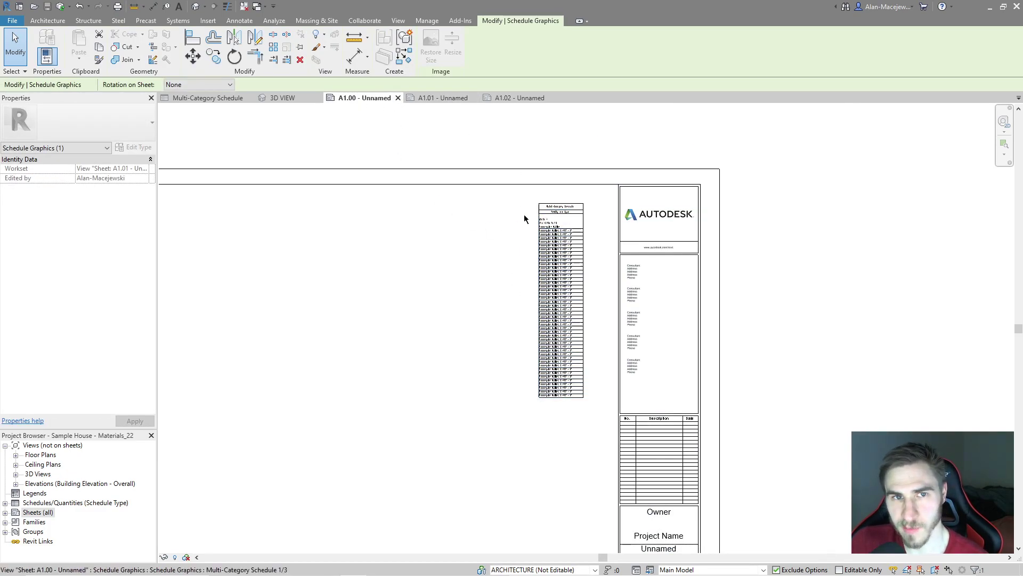
click(442, 98)
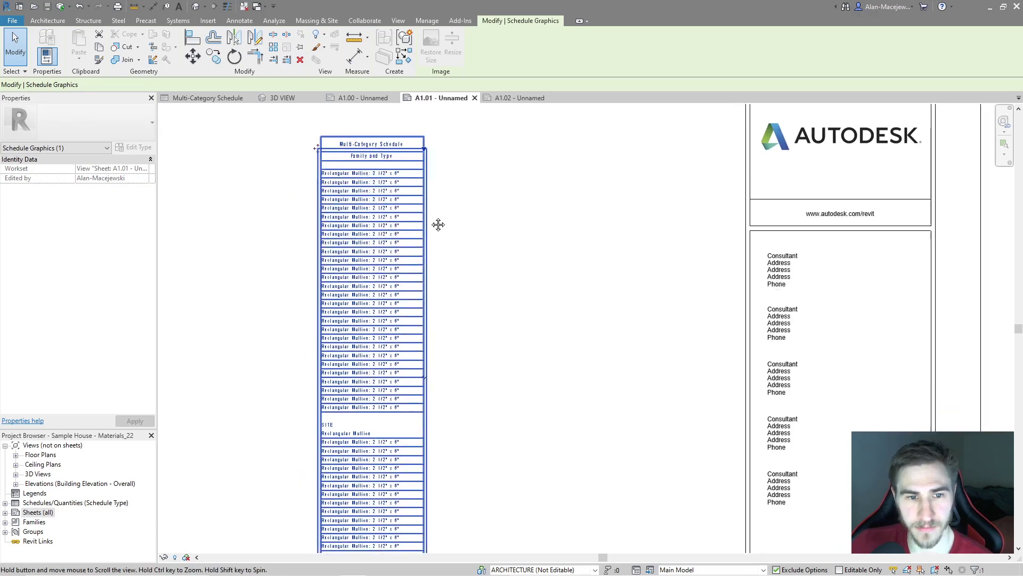
key(ctrl+Tab)
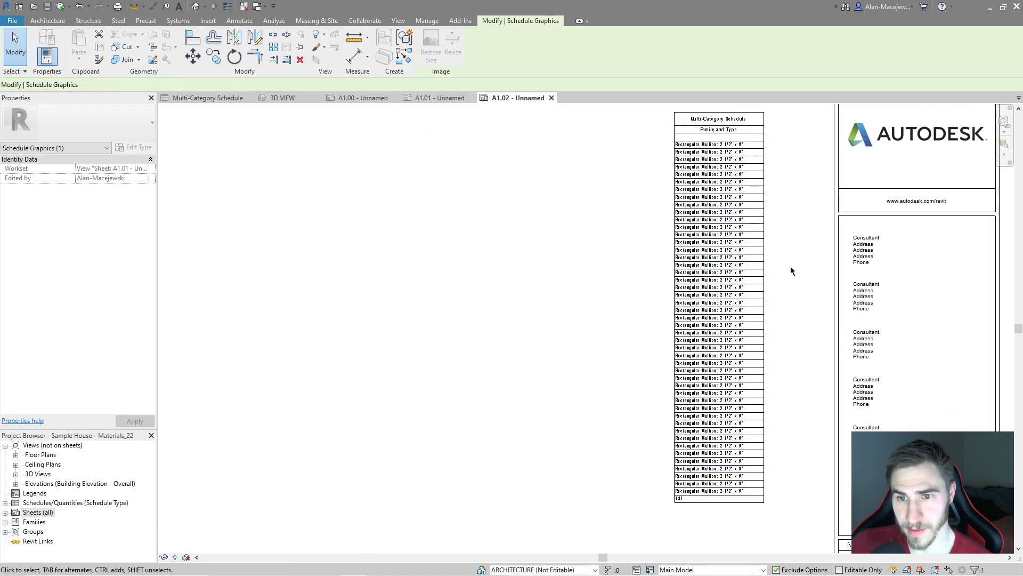
- Reposition the schedule segment on sheet A1.02 toward the middle of the sheet
scroll(719, 429, up, 4)
scroll(596, 413, down, 5)
scroll(704, 358, down, 3)
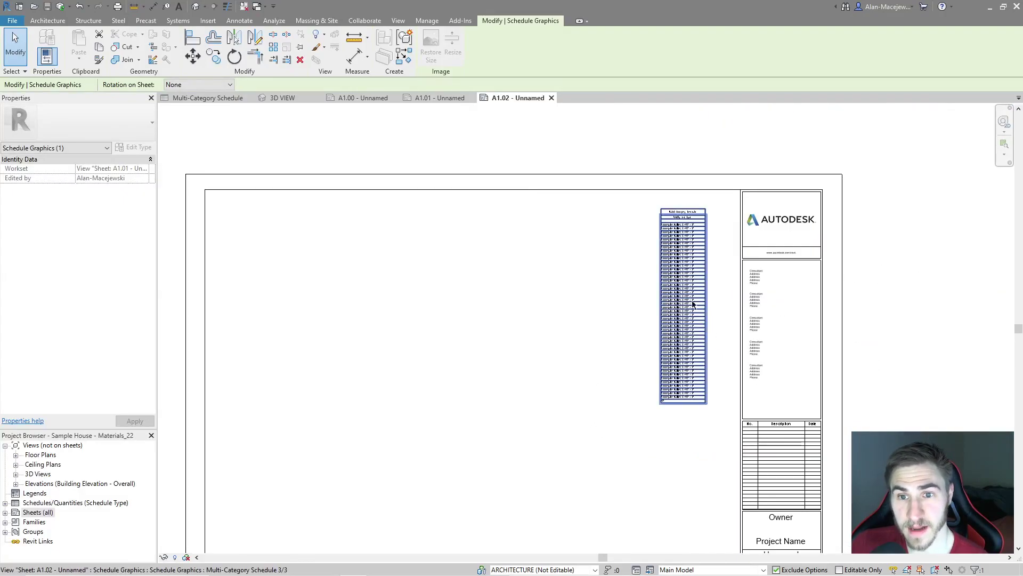
click(520, 326)
click(555, 309)
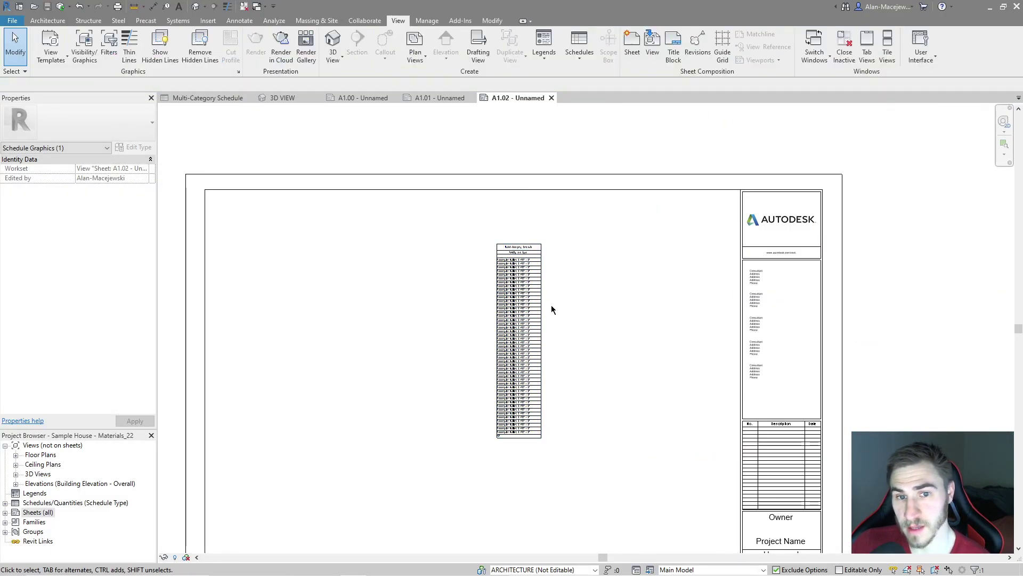
drag(517, 306, 400, 290)
click(511, 275)
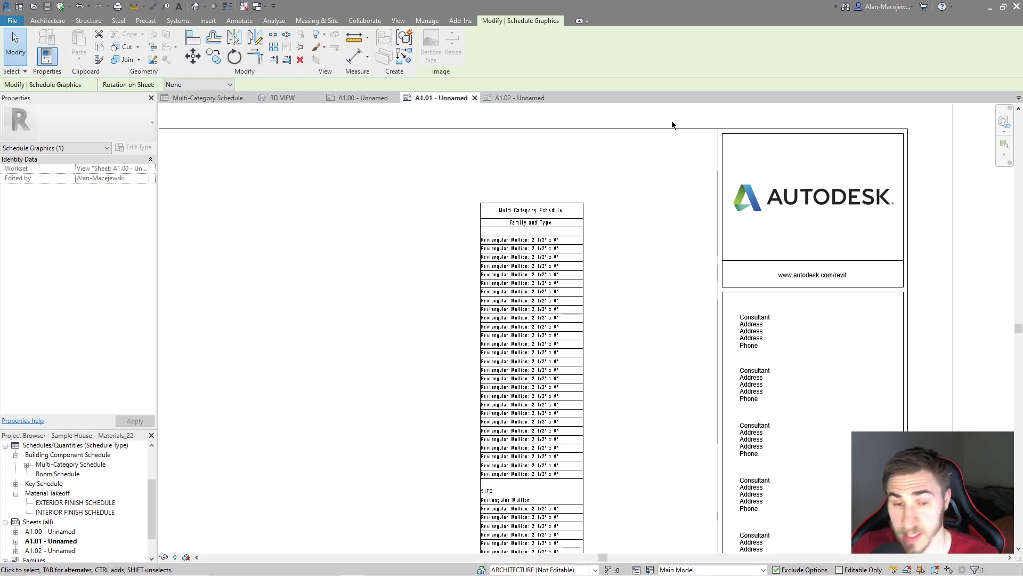
- Delete the schedule segment from sheet A1.02 and check the Split & Place command in the schedule view
click(515, 99)
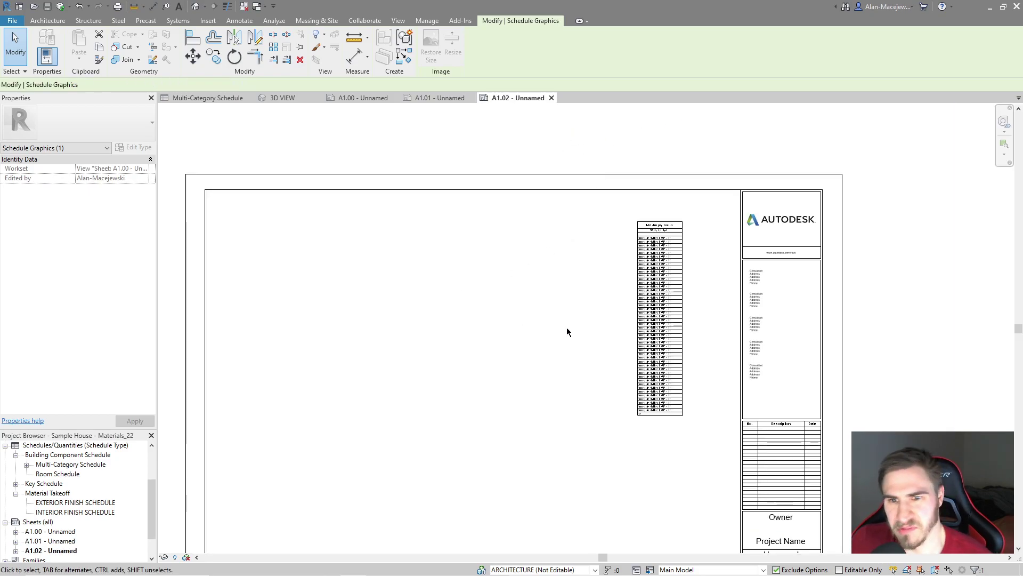
middle_drag(574, 355, 587, 339)
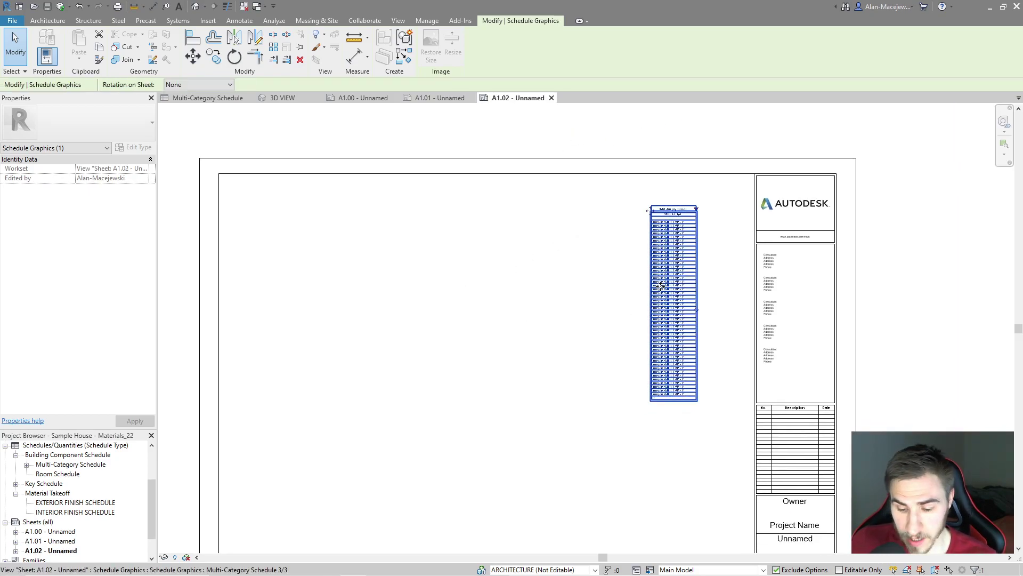
key(Delete)
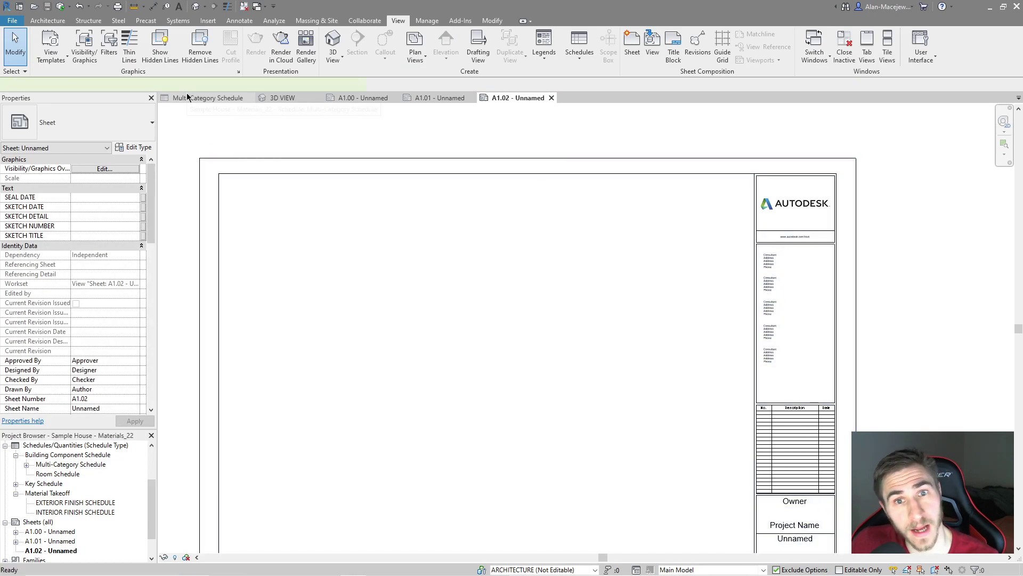
click(207, 97)
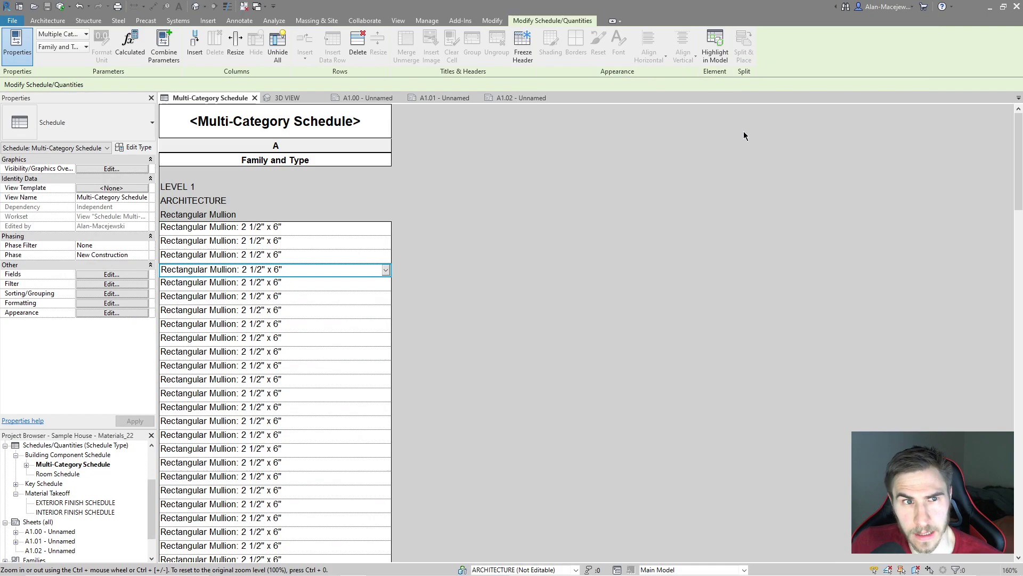
click(434, 98)
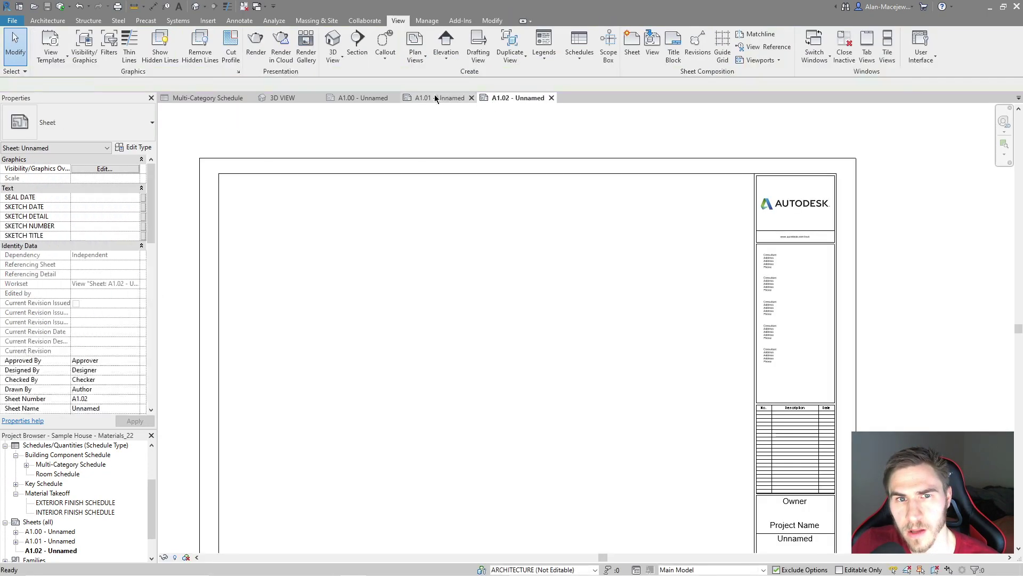
- Delete the schedule segment from sheet A1.00 and return to the schedule view
click(373, 95)
click(557, 255)
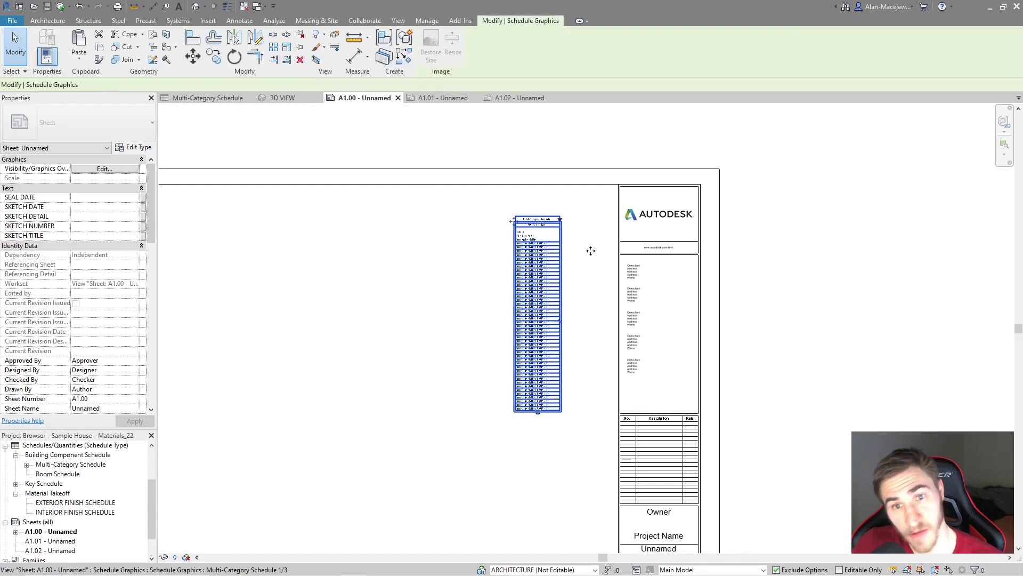
key(Delete)
click(200, 100)
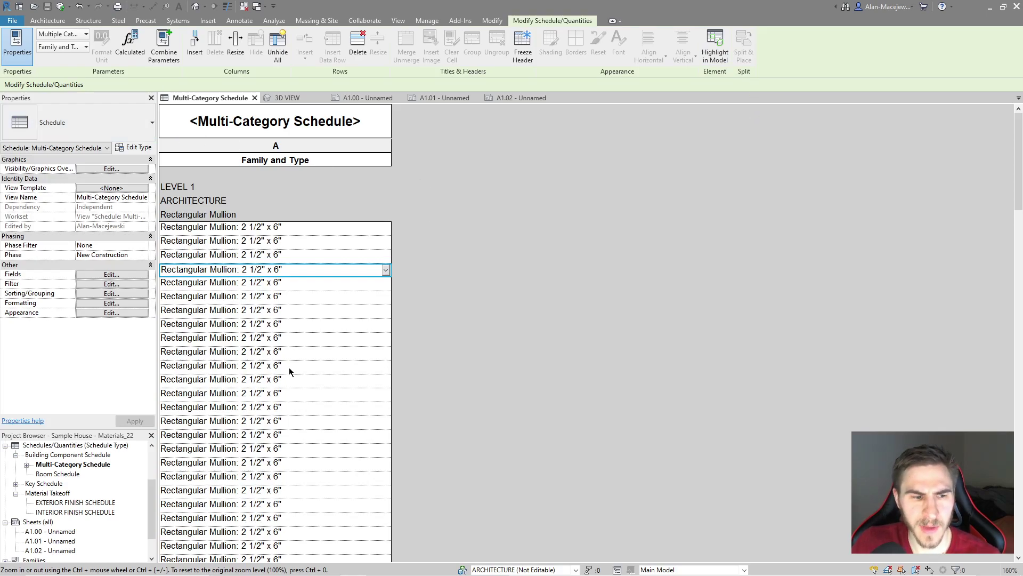
- Place the parent Multi-Category Schedule on sheet A1.02 and undo the placement
double_click(42, 496)
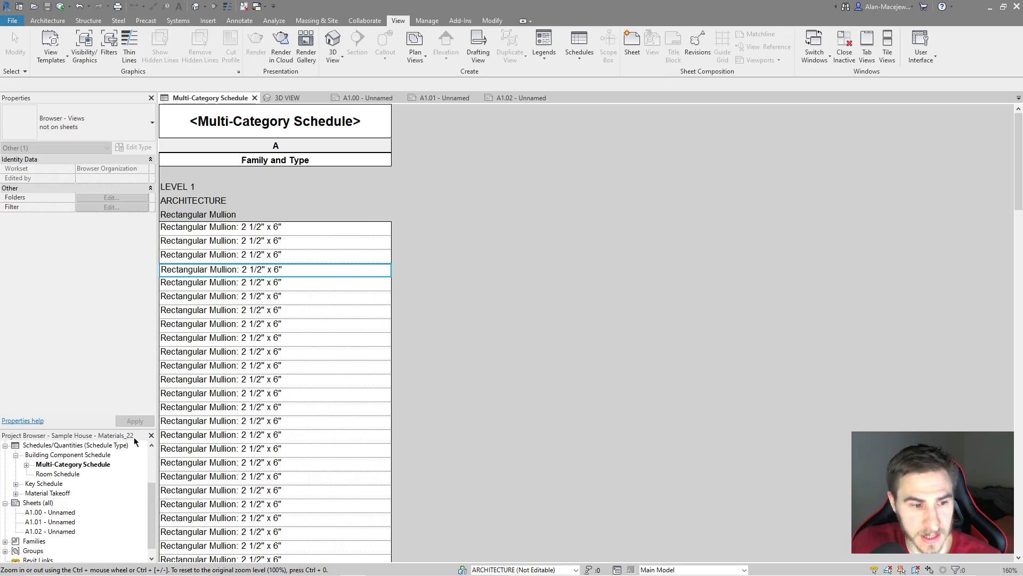
click(520, 98)
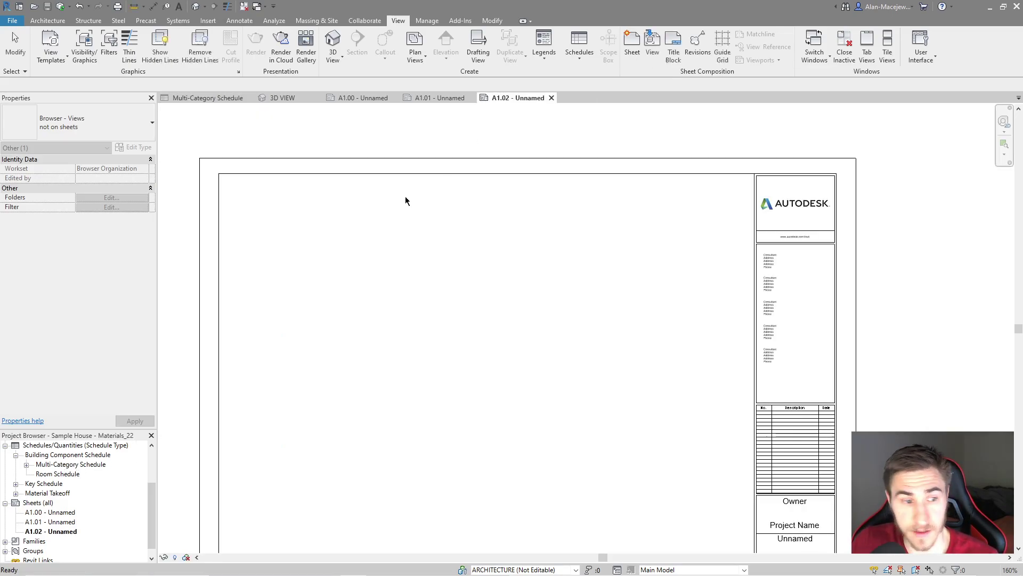
click(68, 464)
drag(68, 465, 467, 320)
click(467, 321)
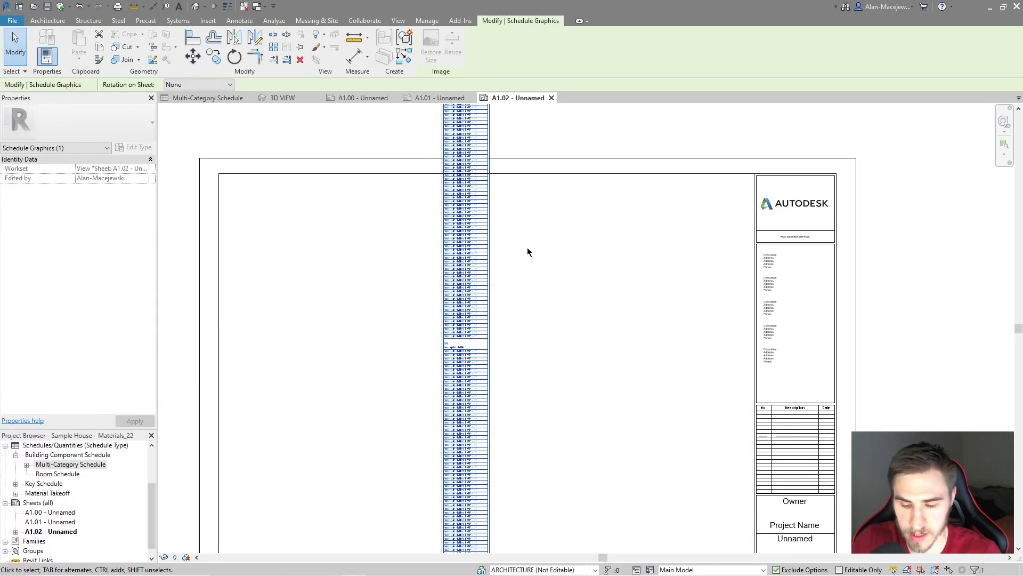
key(ctrl+z)
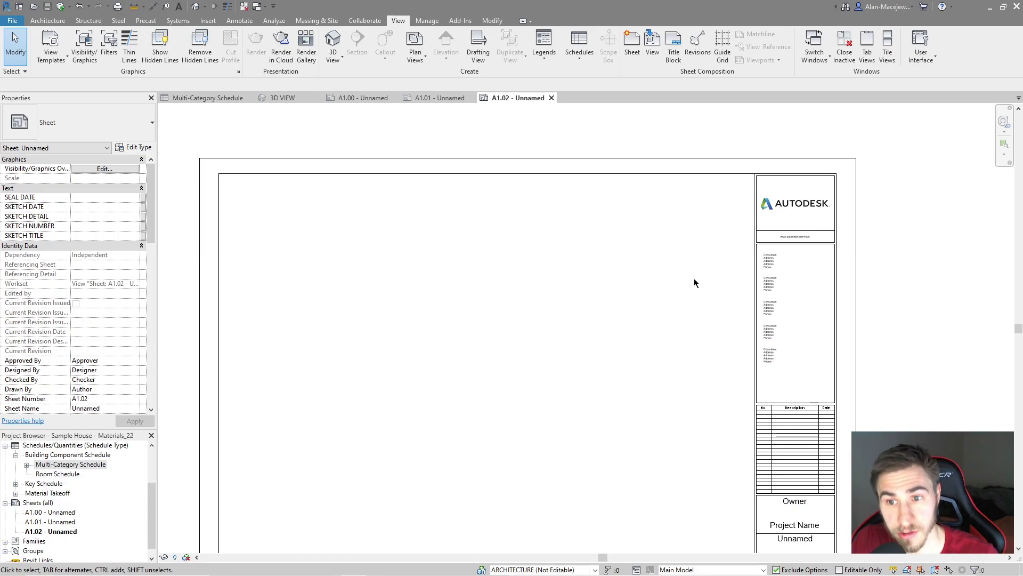
- Place the individual segment Multi-Category Schedule 3/3 on sheet A1.02 and delete it from the sheet
click(25, 467)
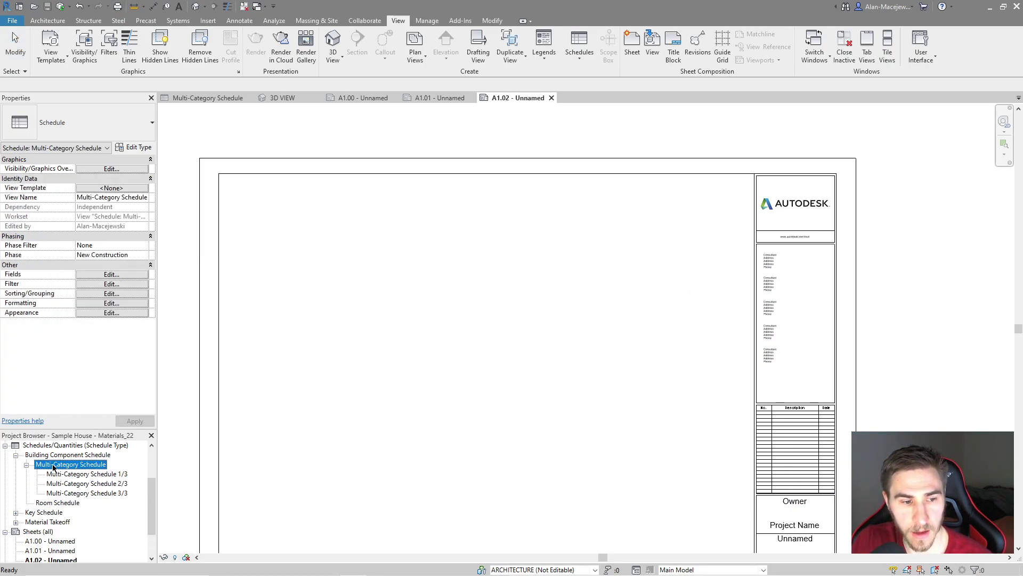
click(88, 474)
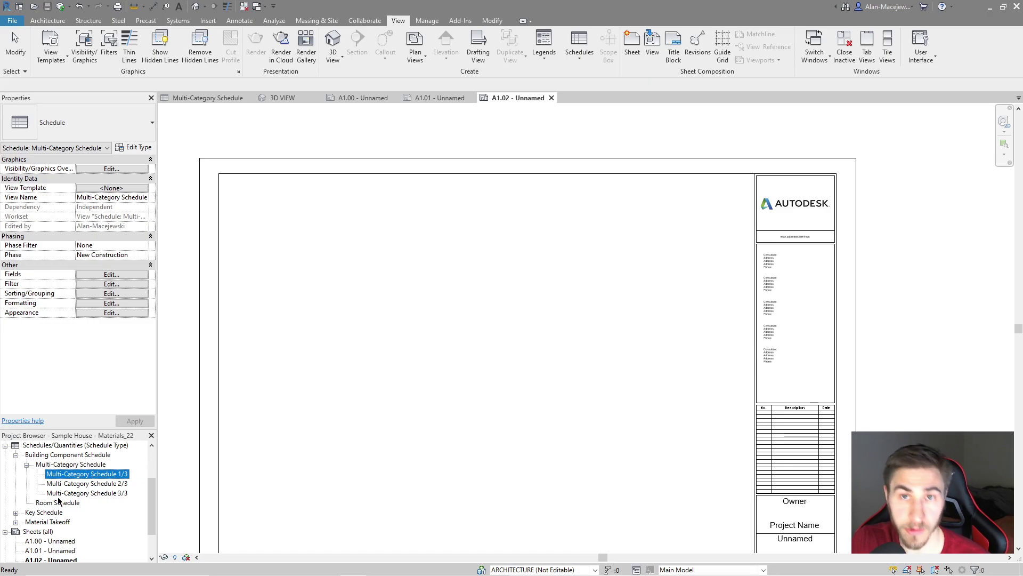
click(104, 484)
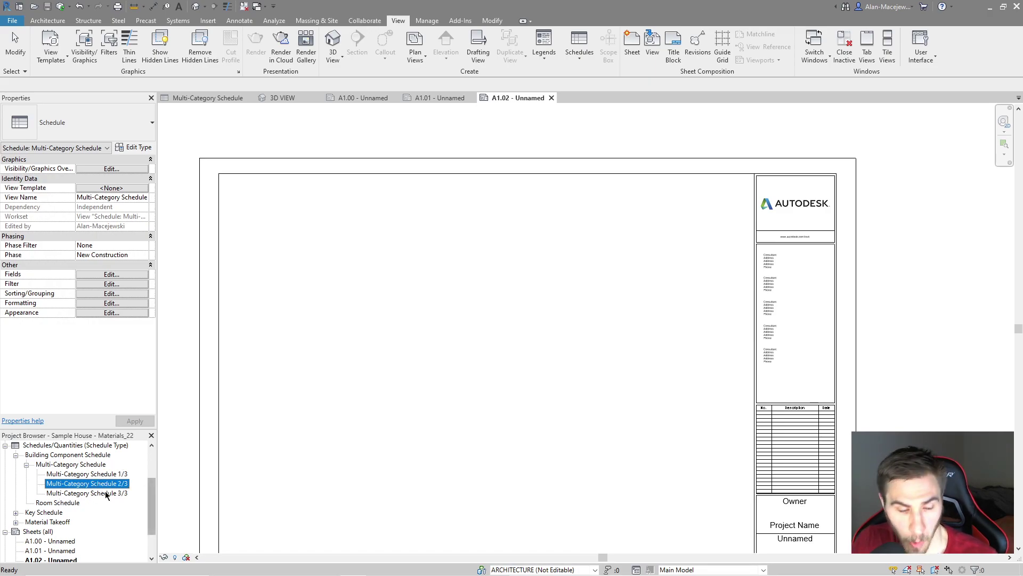
drag(86, 493, 478, 350)
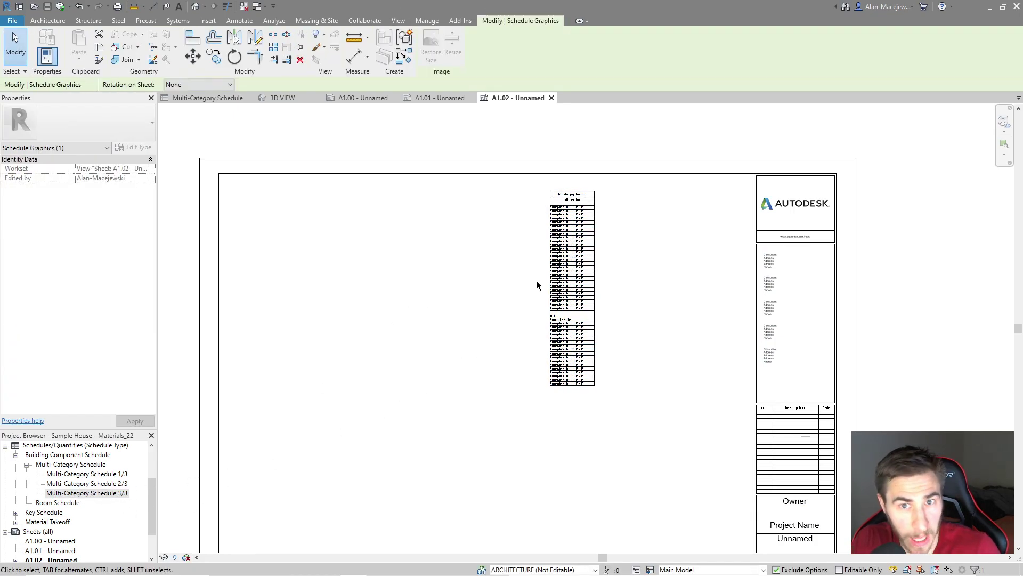
key(Escape)
click(559, 292)
key(Delete)
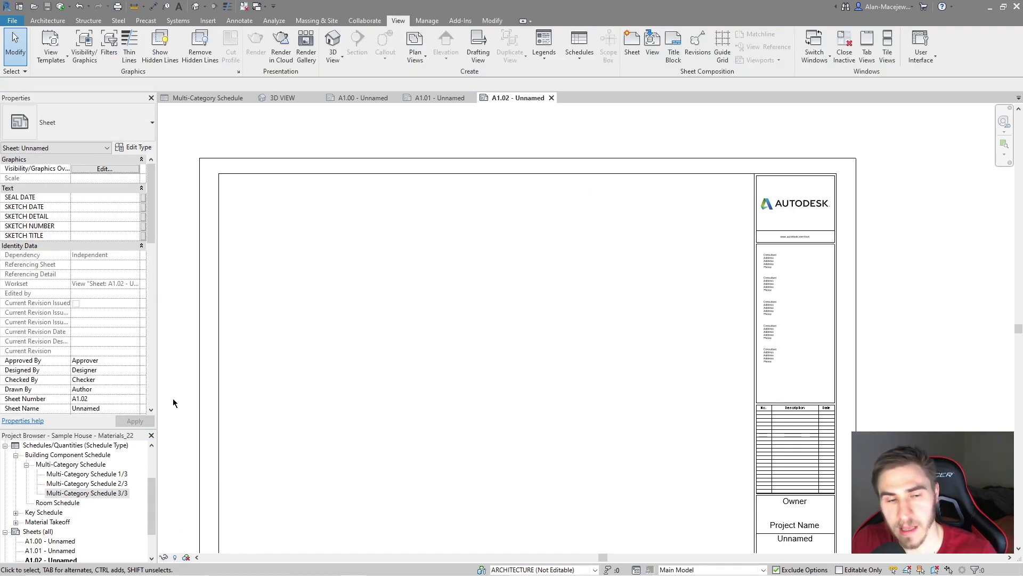
- Delete the three schedule segments Multi-Category Schedule 1/3, 2/3 and 3/3 from the project
click(78, 465)
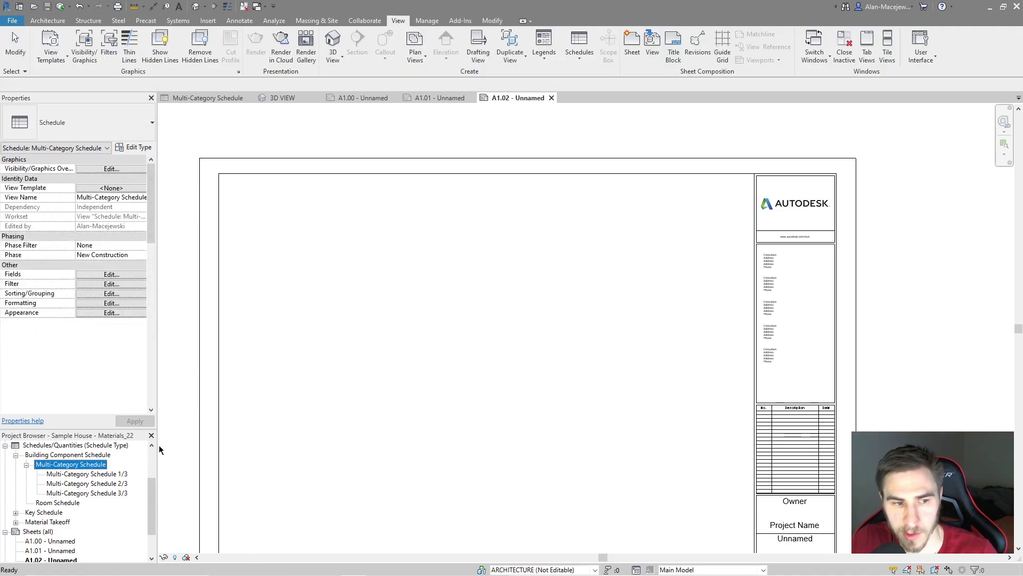
click(108, 493)
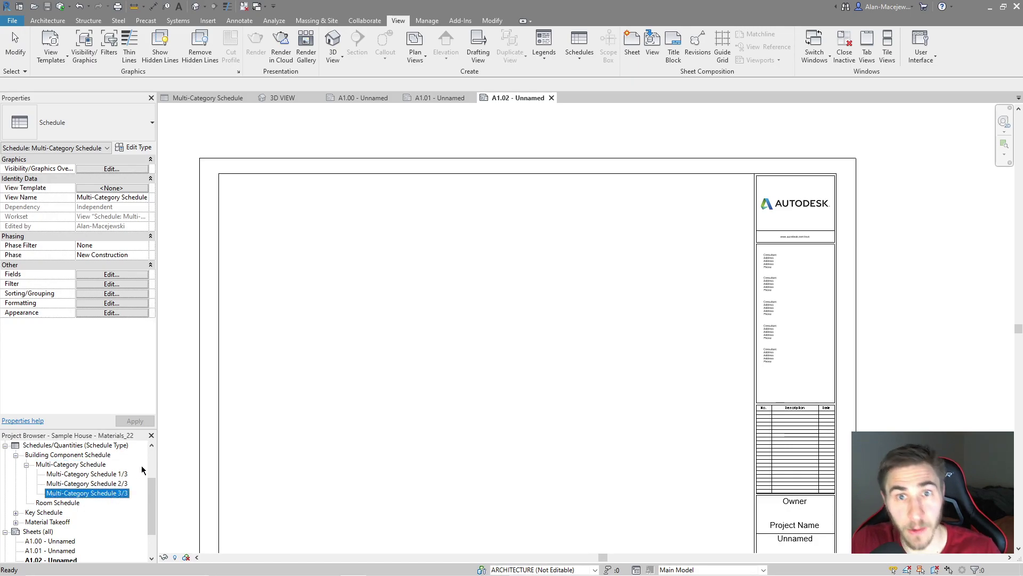
shift+click(109, 474)
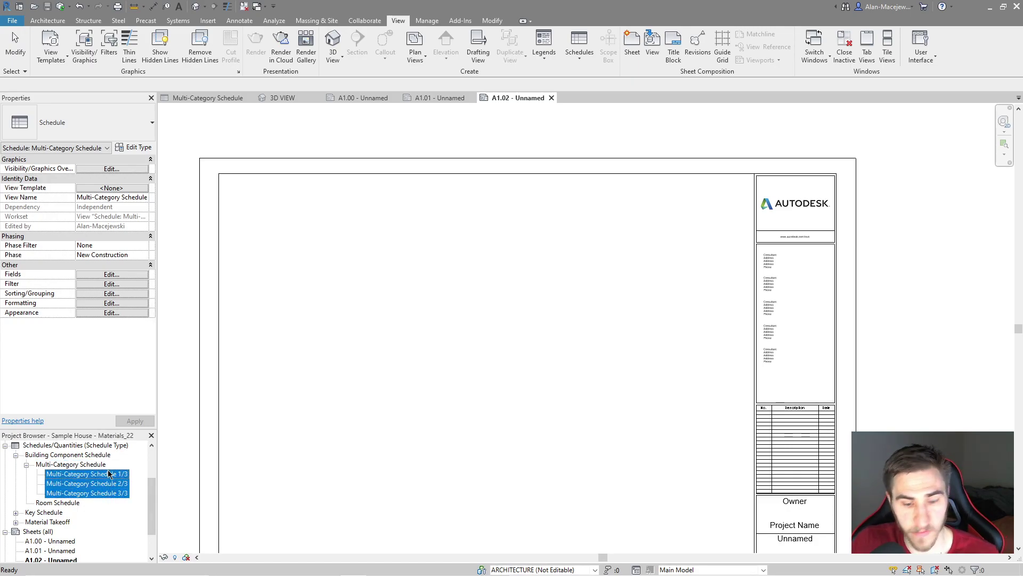
key(Delete)
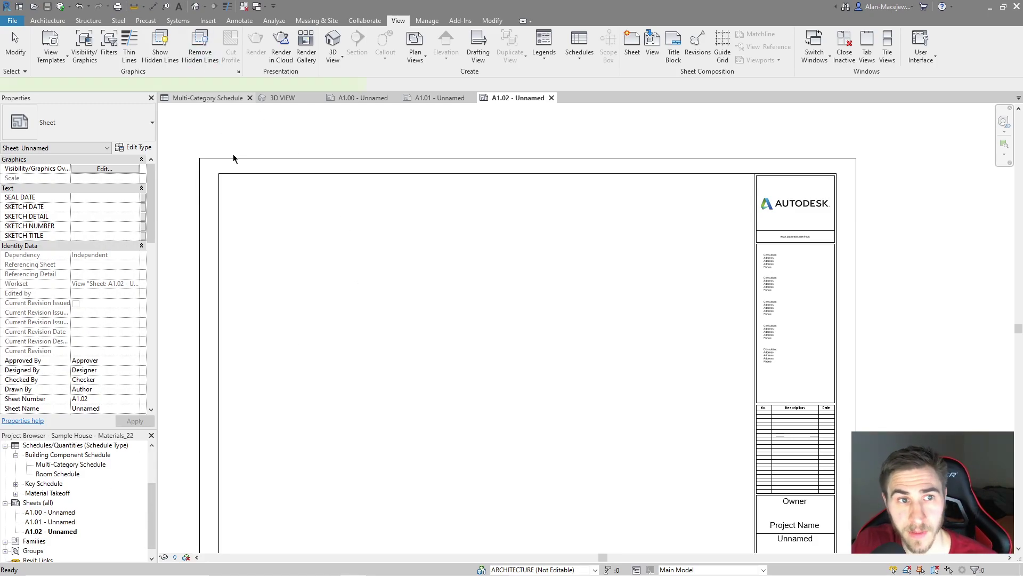
- Split the Multi-Category Schedule evenly across sheets A1.00 and A1.01 and place the segments beside the title block
click(208, 97)
click(753, 46)
click(420, 158)
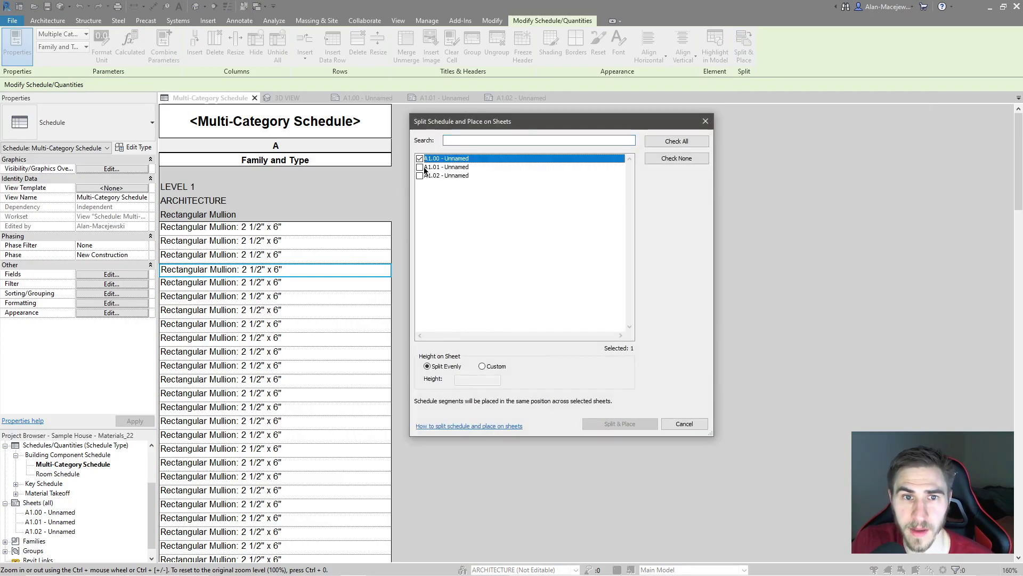
click(420, 167)
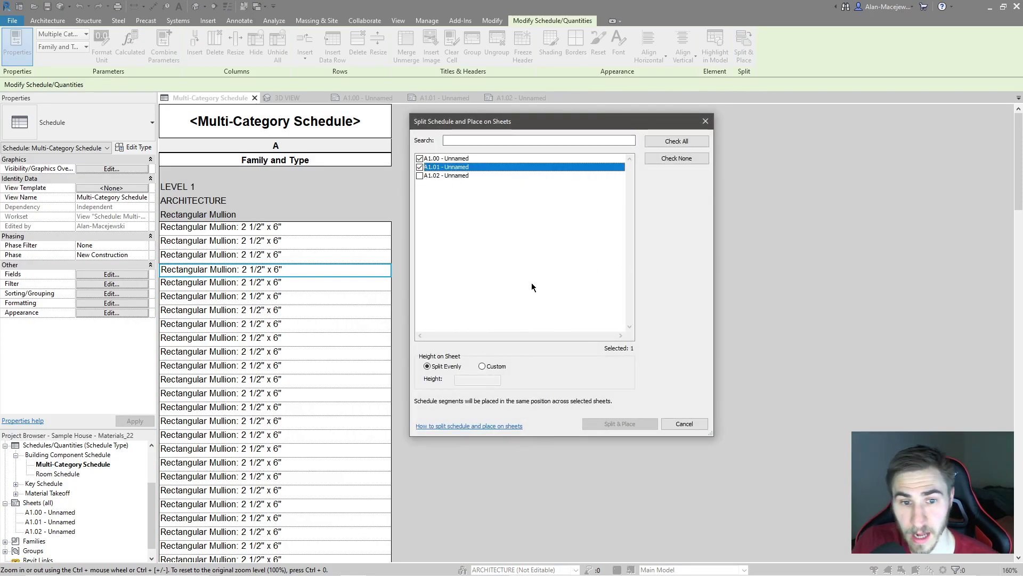
click(436, 169)
click(440, 168)
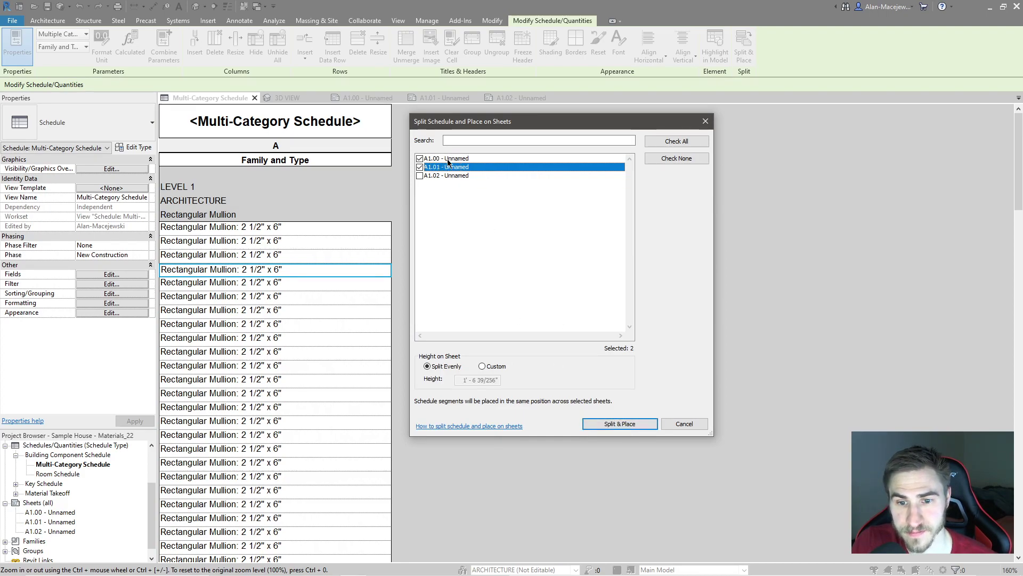
click(620, 425)
click(499, 358)
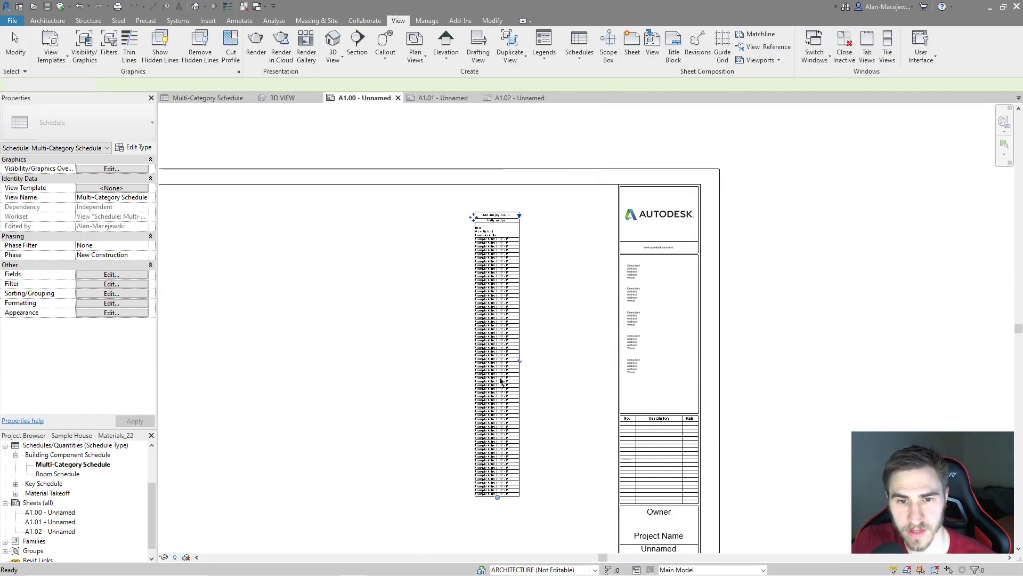
- Examine the placed segment on sheet A1.01 and the segments listed under sheets A1.00, A1.01 and the Multi-Category Schedule
click(436, 98)
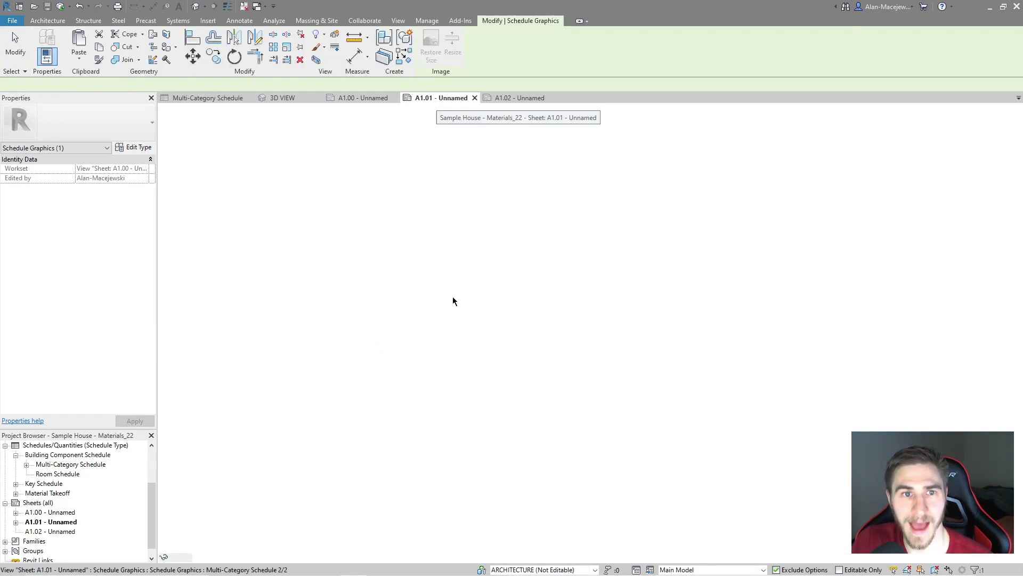
scroll(500, 274, down, 2)
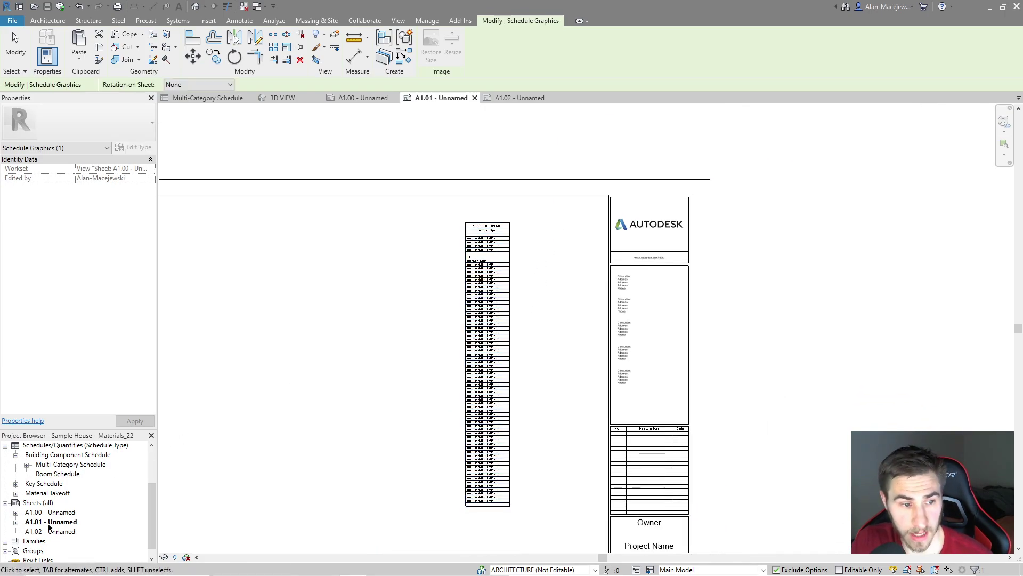
click(15, 522)
scroll(142, 496, down, 1)
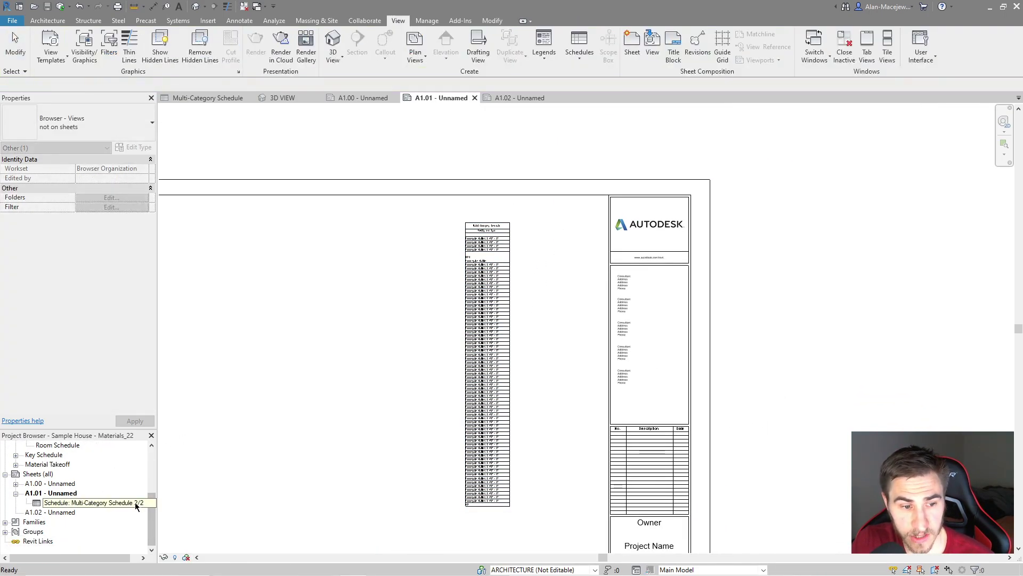
drag(100, 557, 113, 558)
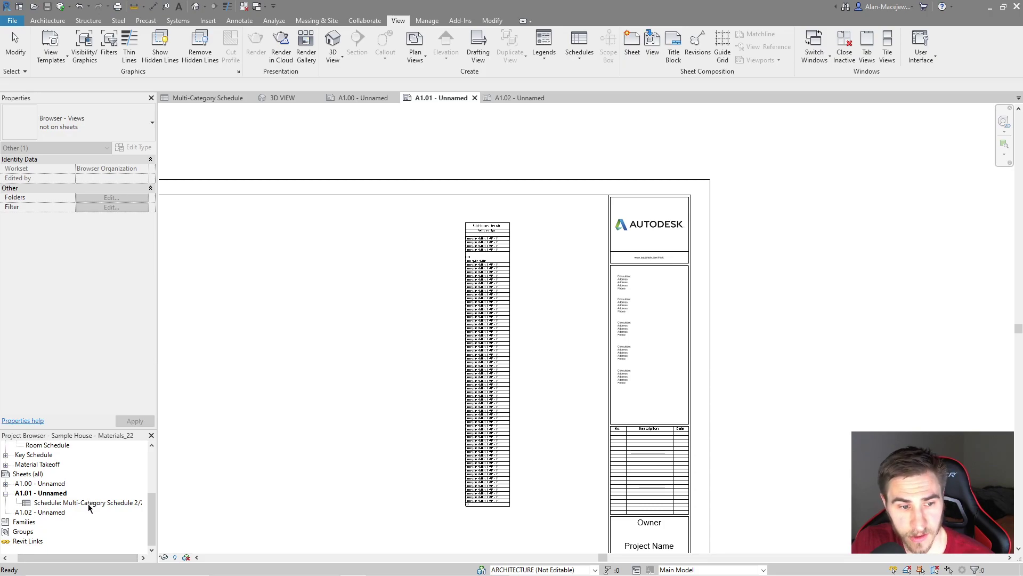
click(90, 503)
drag(75, 558, 65, 557)
click(16, 484)
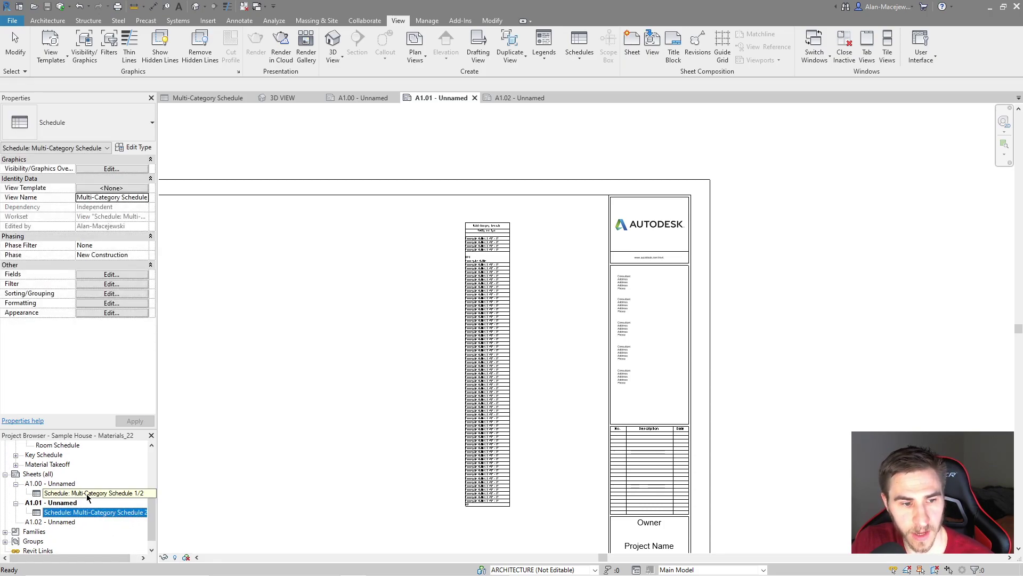
scroll(32, 494, up, 2)
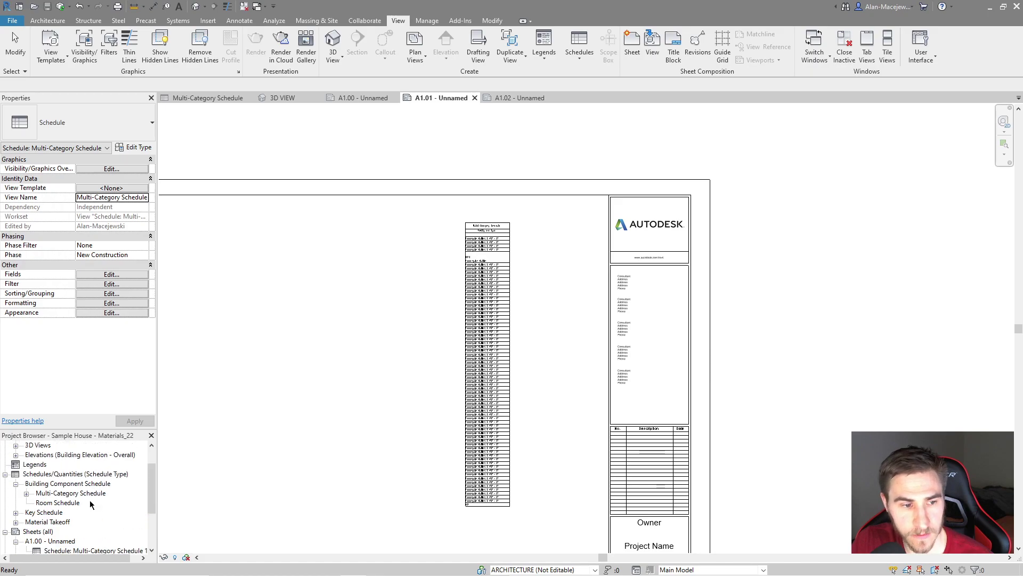
click(26, 495)
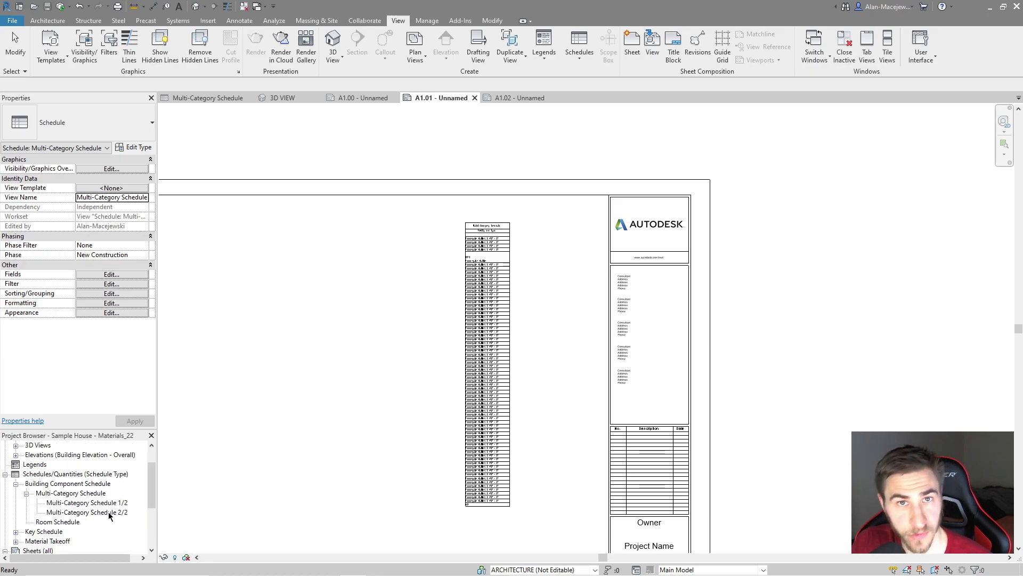
- Delete segments Multi-Category Schedule 1/2 and 2/2 from the project and return to the schedule view
scroll(109, 511, down, 1)
click(101, 474)
ctrl+click(101, 484)
key(Delete)
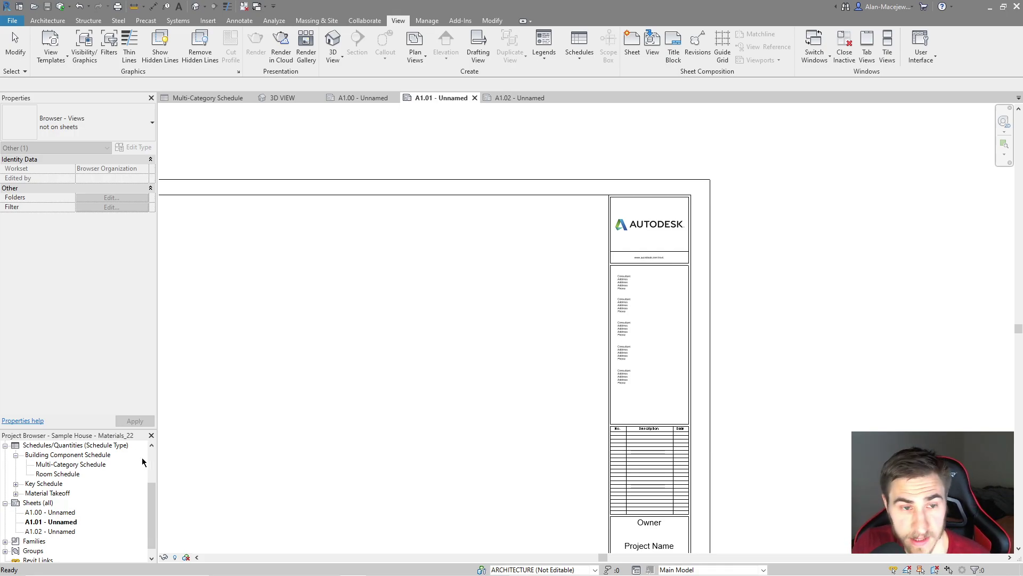
click(216, 101)
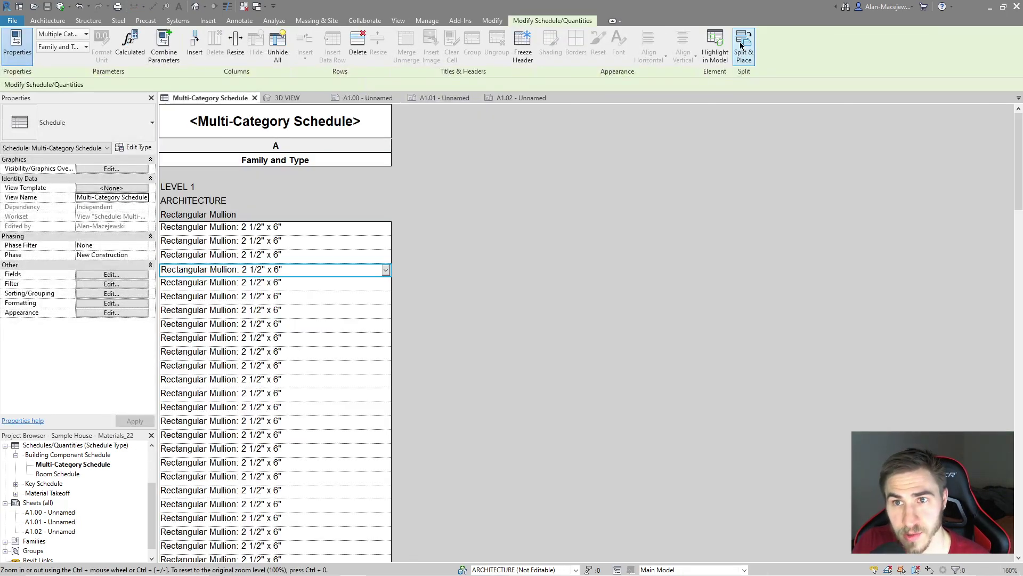